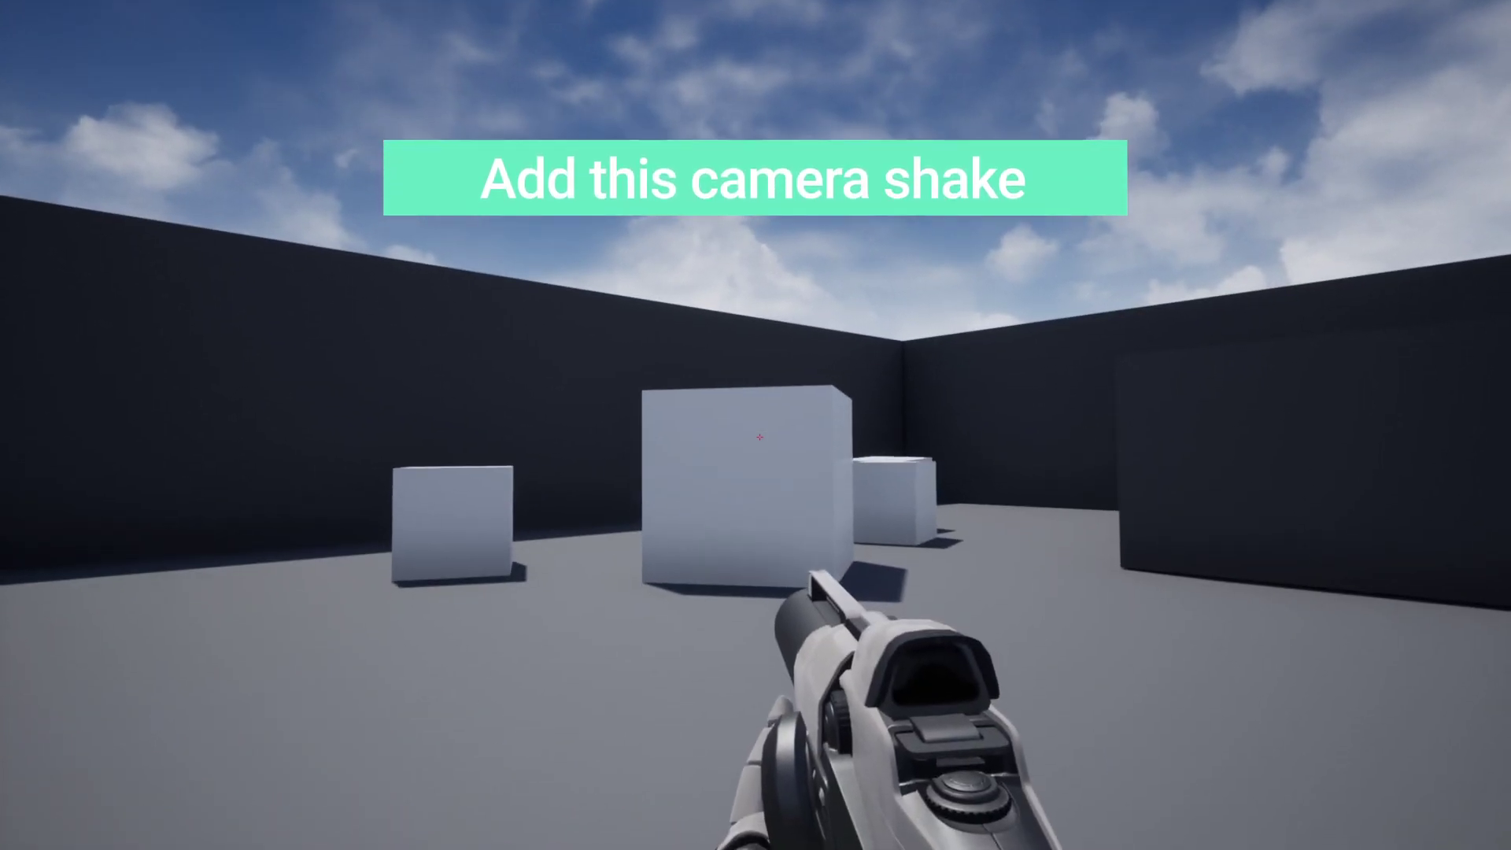
pyautogui.click(759, 436)
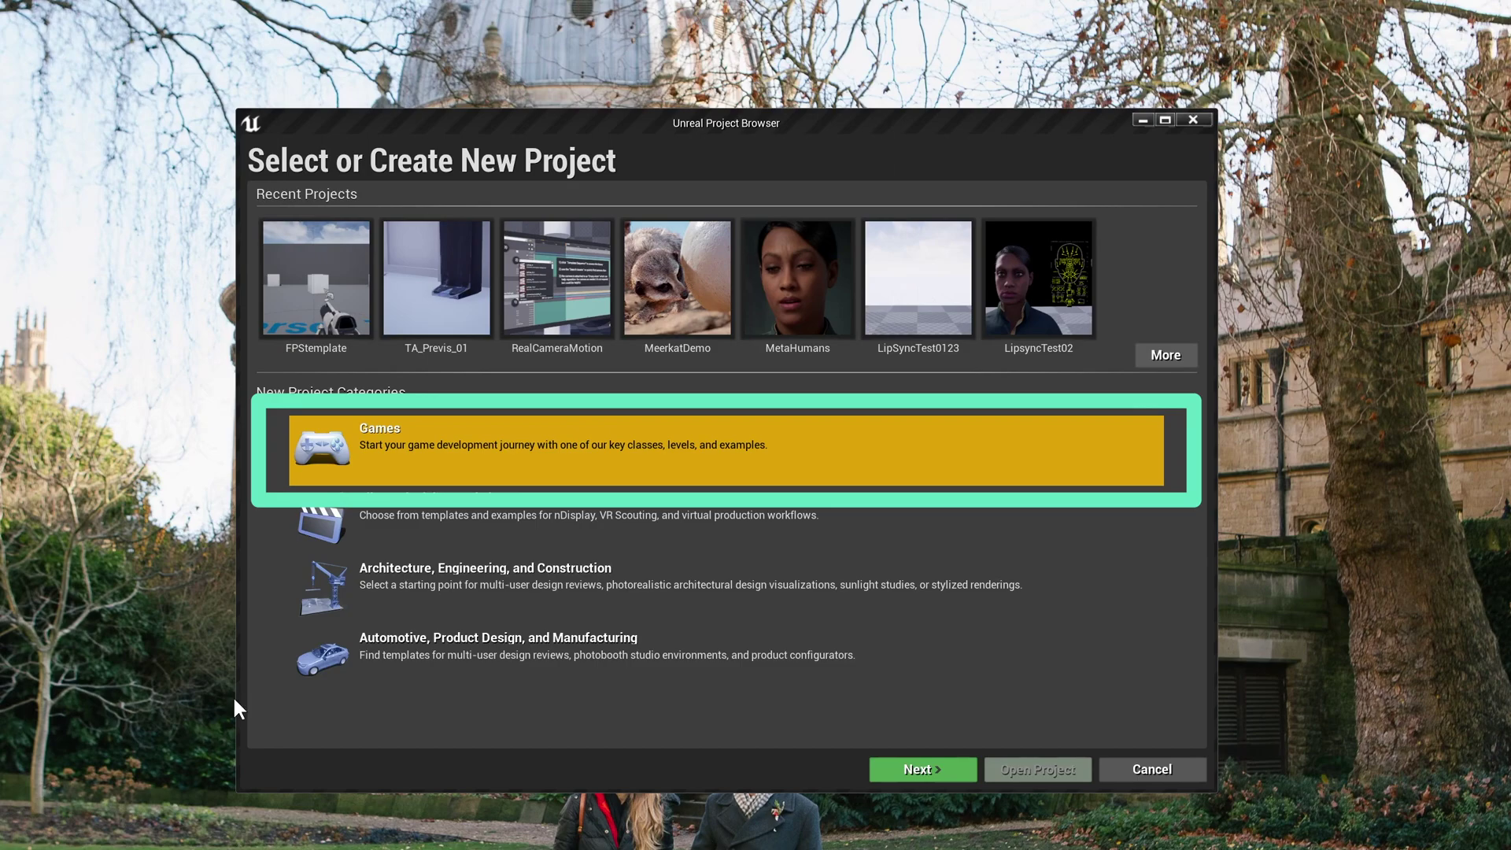
# - Create a Games project named CameraLibraryTut from the First Person template, as Blueprint with starter content
pyautogui.click(919, 769)
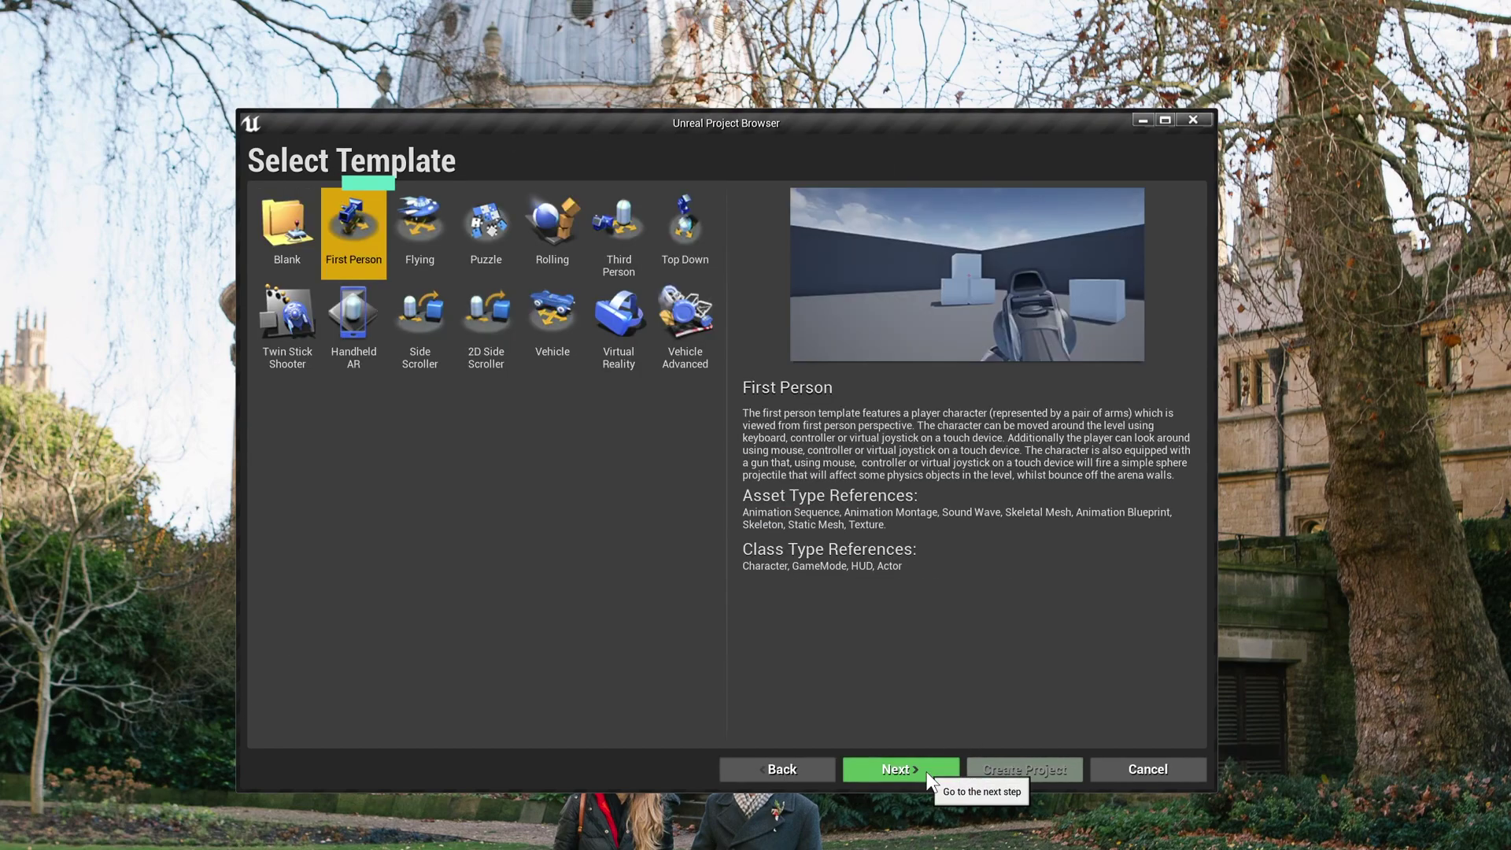
pyautogui.click(918, 769)
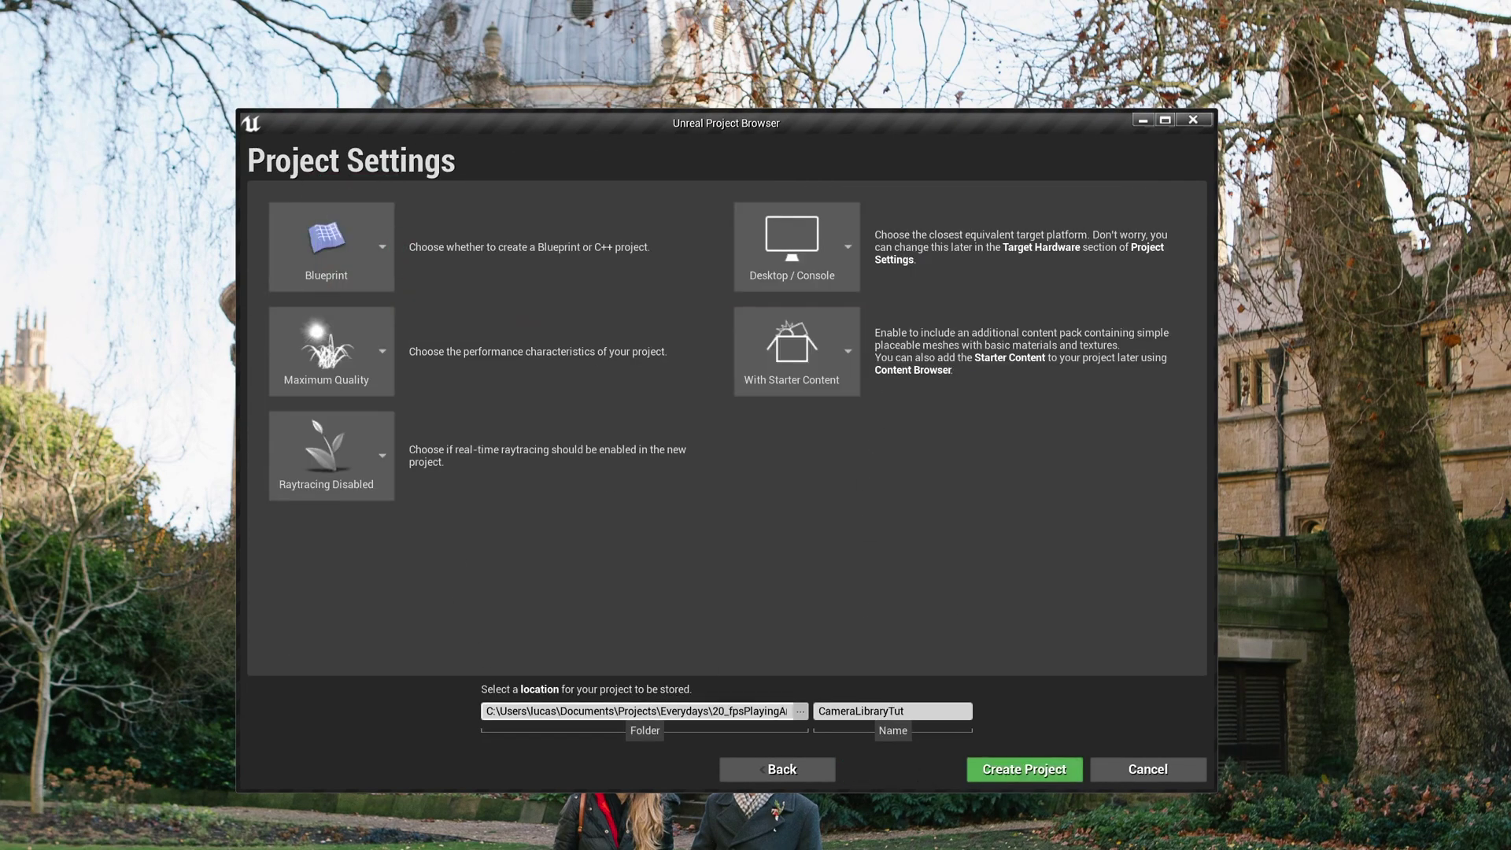
pyautogui.click(995, 772)
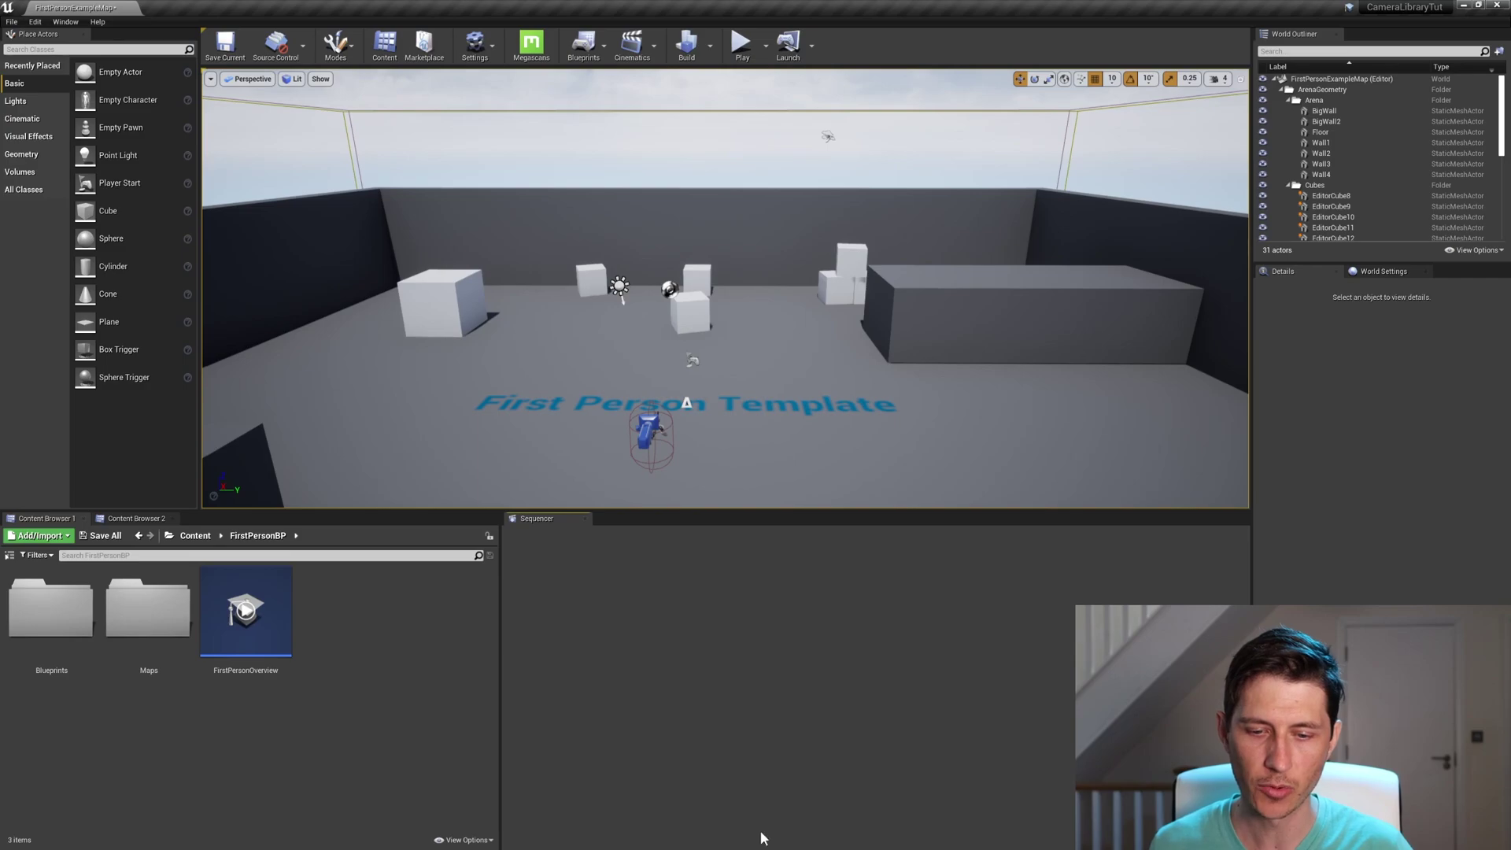
# - Switch to the Epic Games Launcher and add the Real Camera Motion Library from the vault to the CameraLibraryTut project
pyautogui.press('super')
pyautogui.click(754, 840)
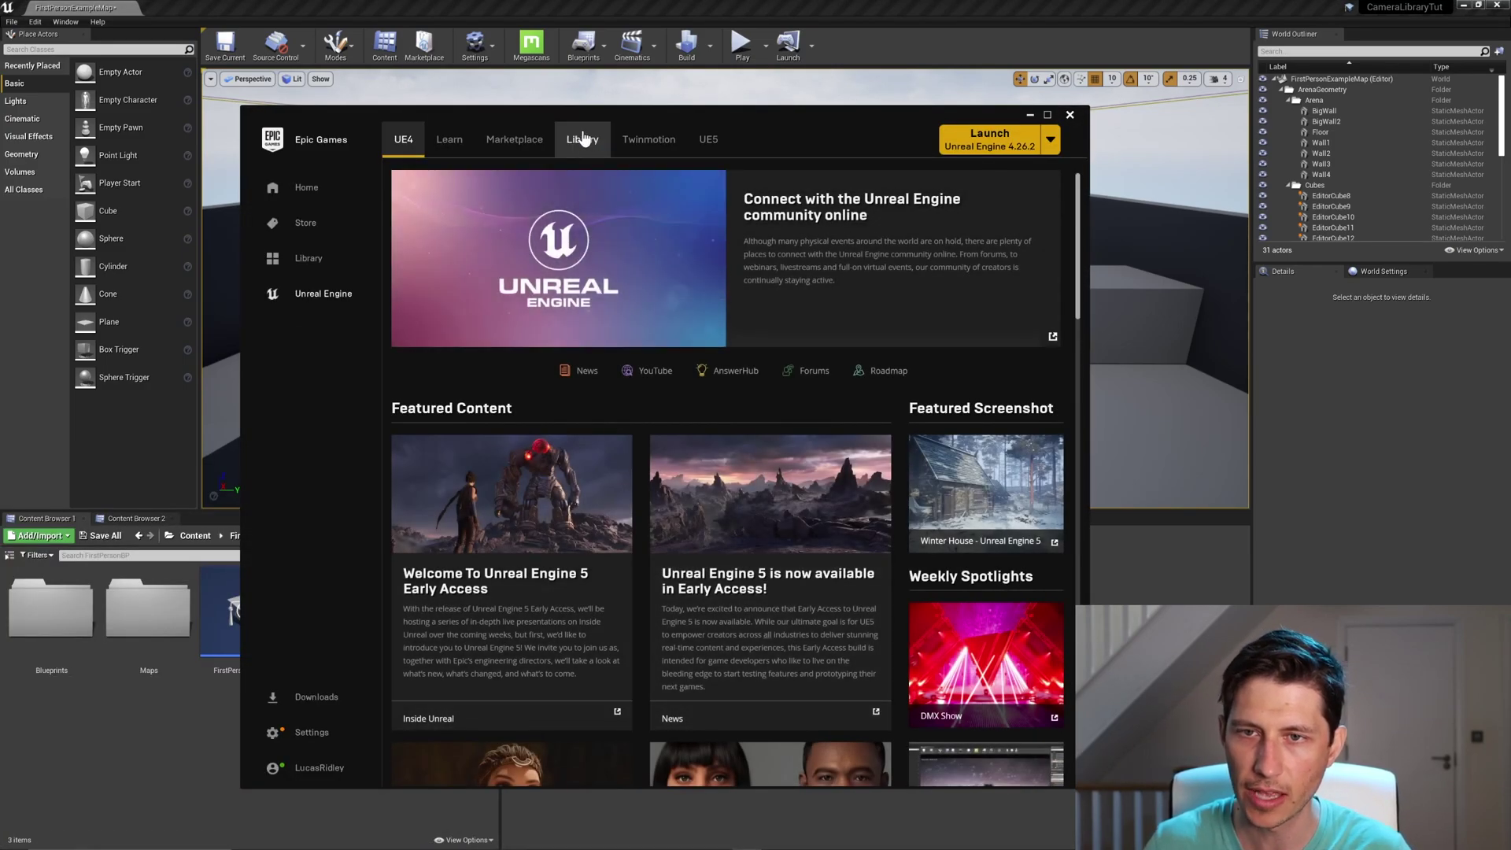
pyautogui.click(583, 139)
pyautogui.scroll(-3, 796, 495)
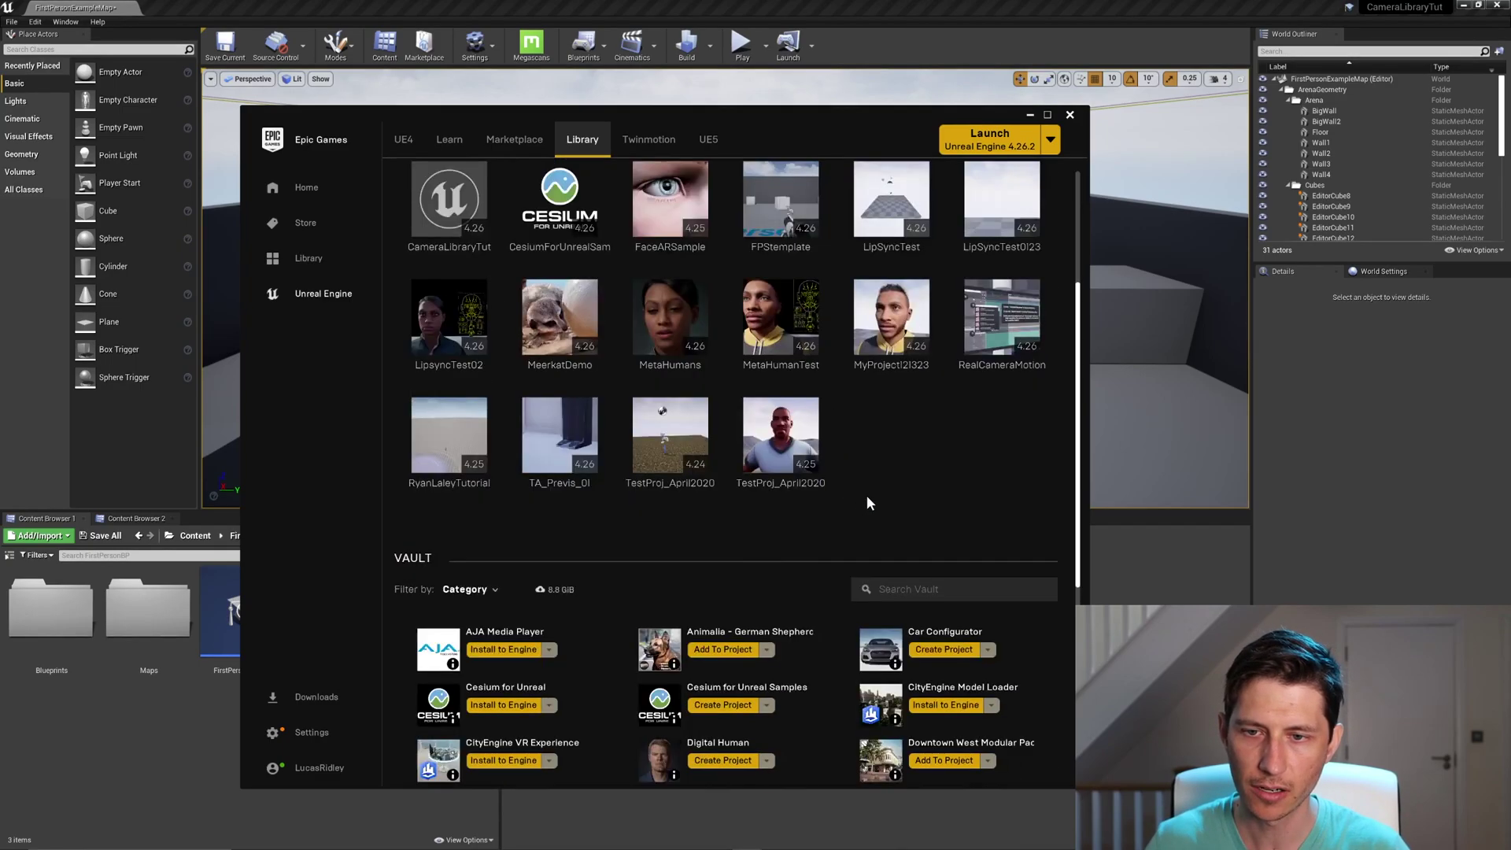
pyautogui.scroll(-5, 866, 495)
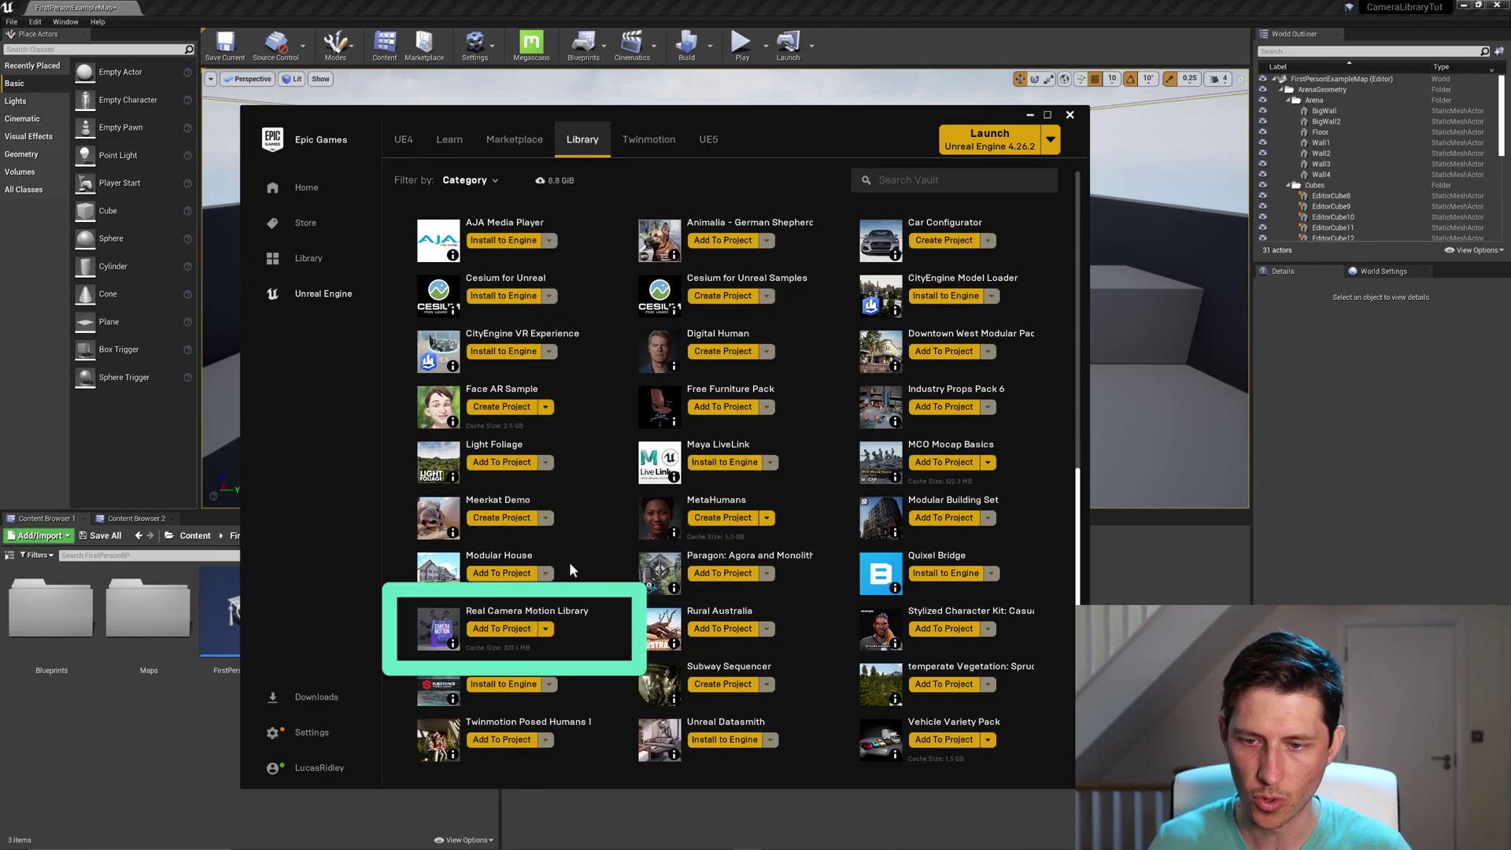
pyautogui.click(504, 629)
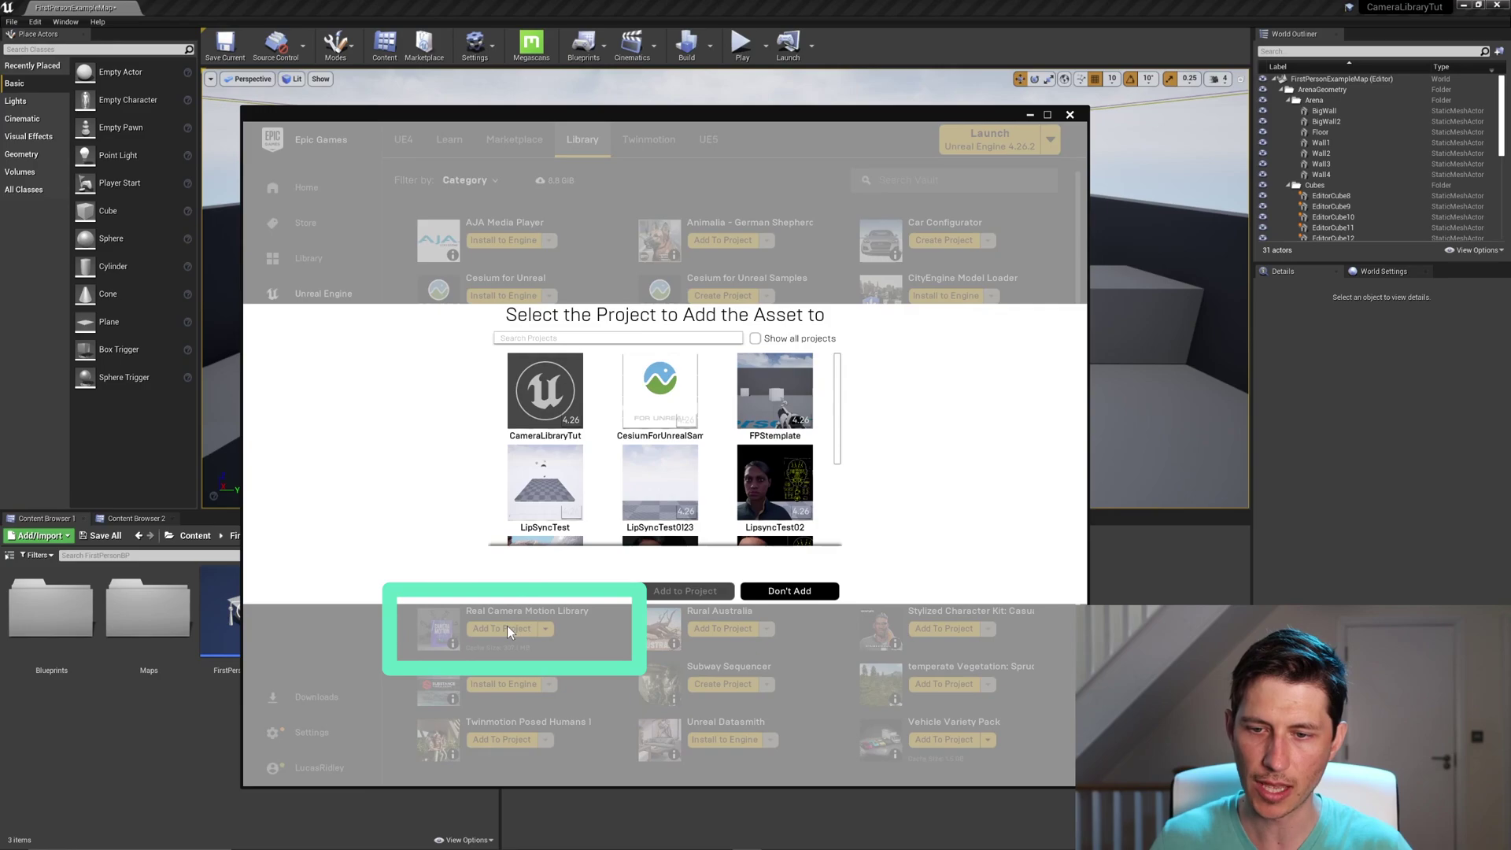
pyautogui.click(543, 383)
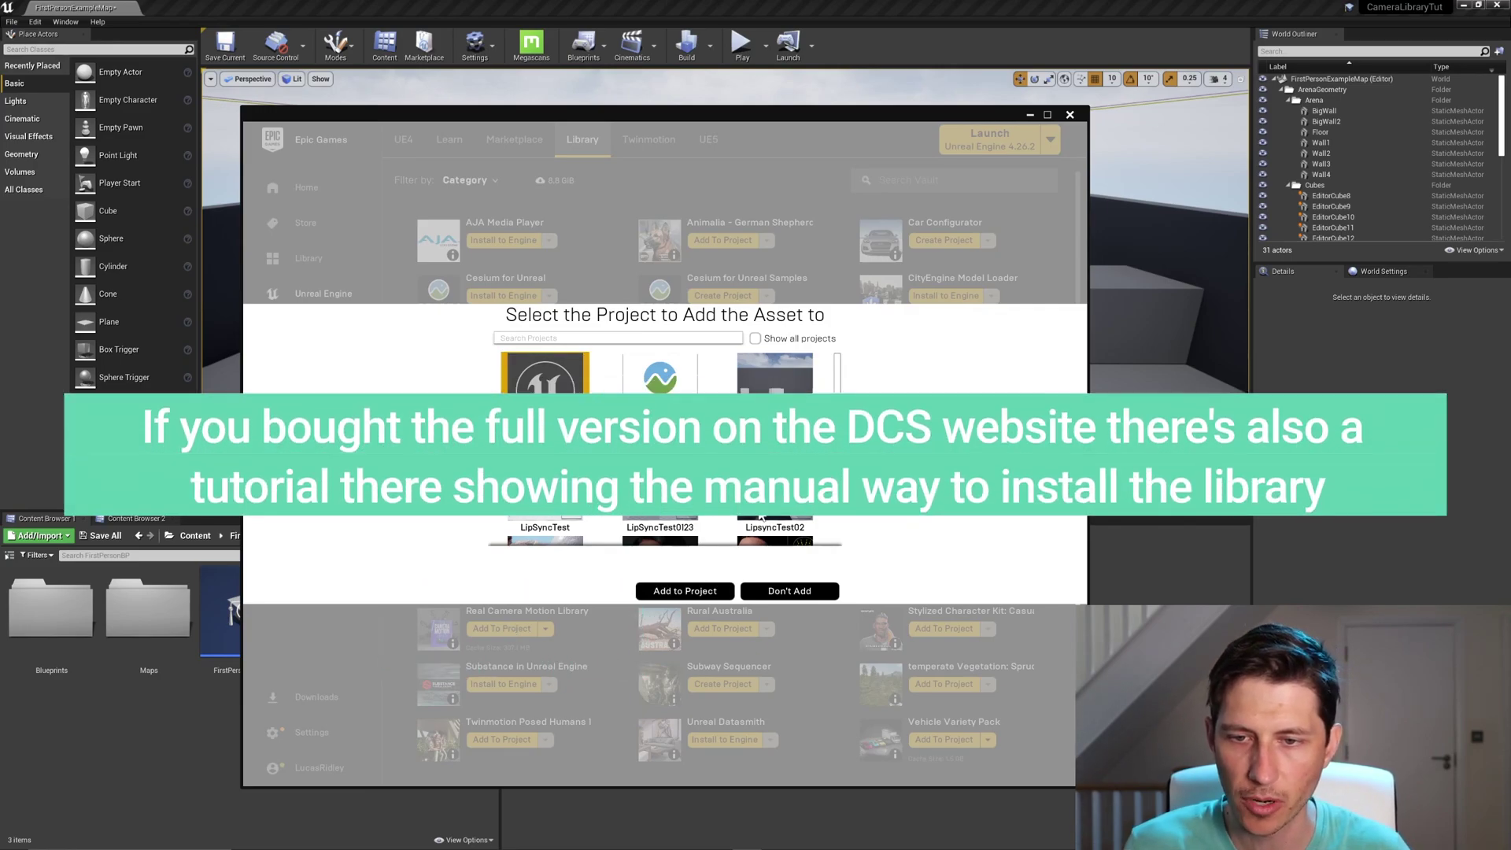
pyautogui.click(718, 592)
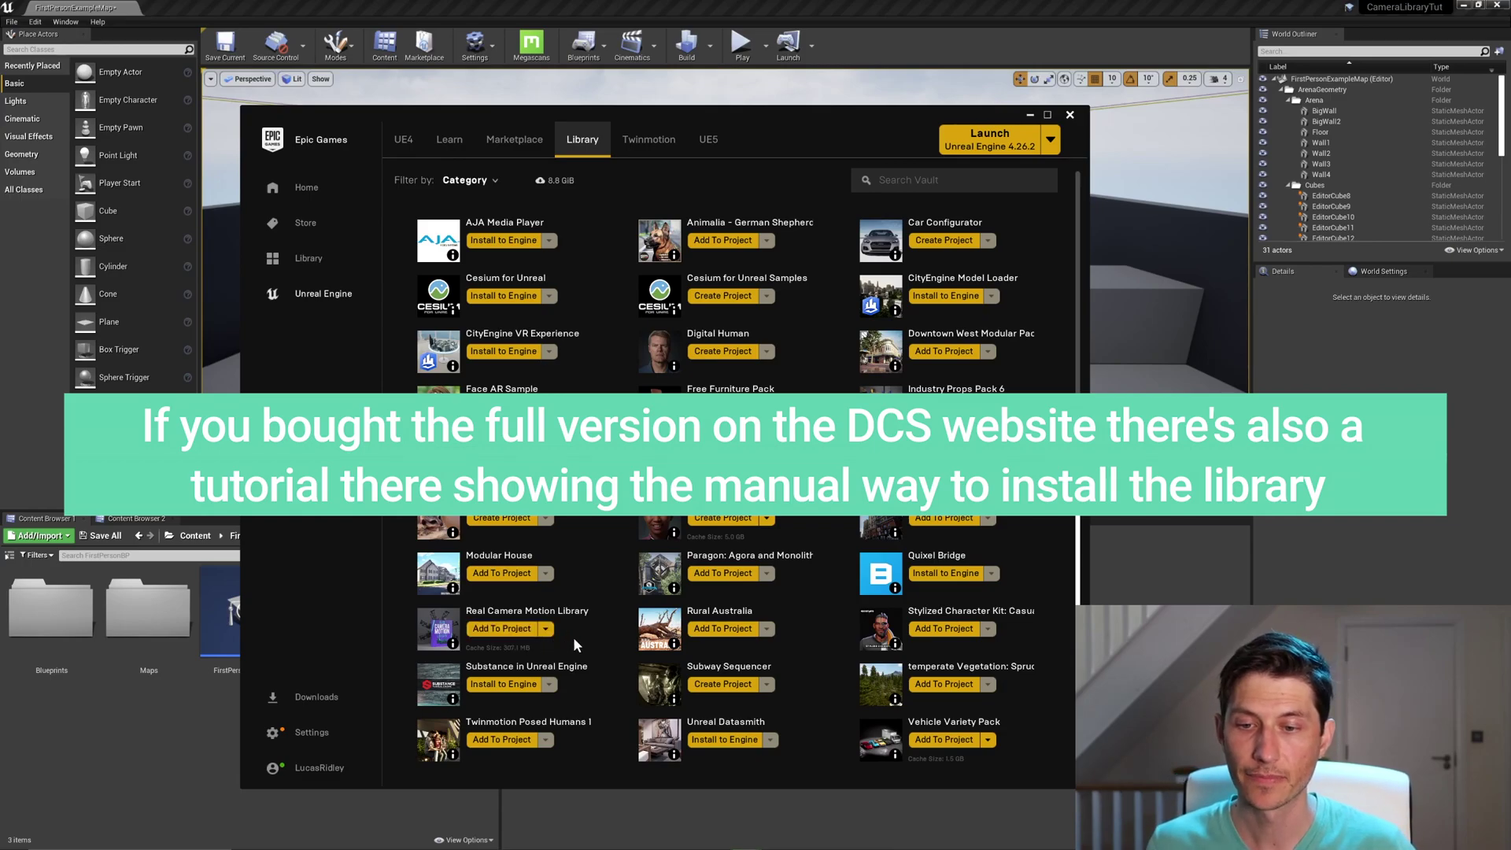
pyautogui.click(1029, 114)
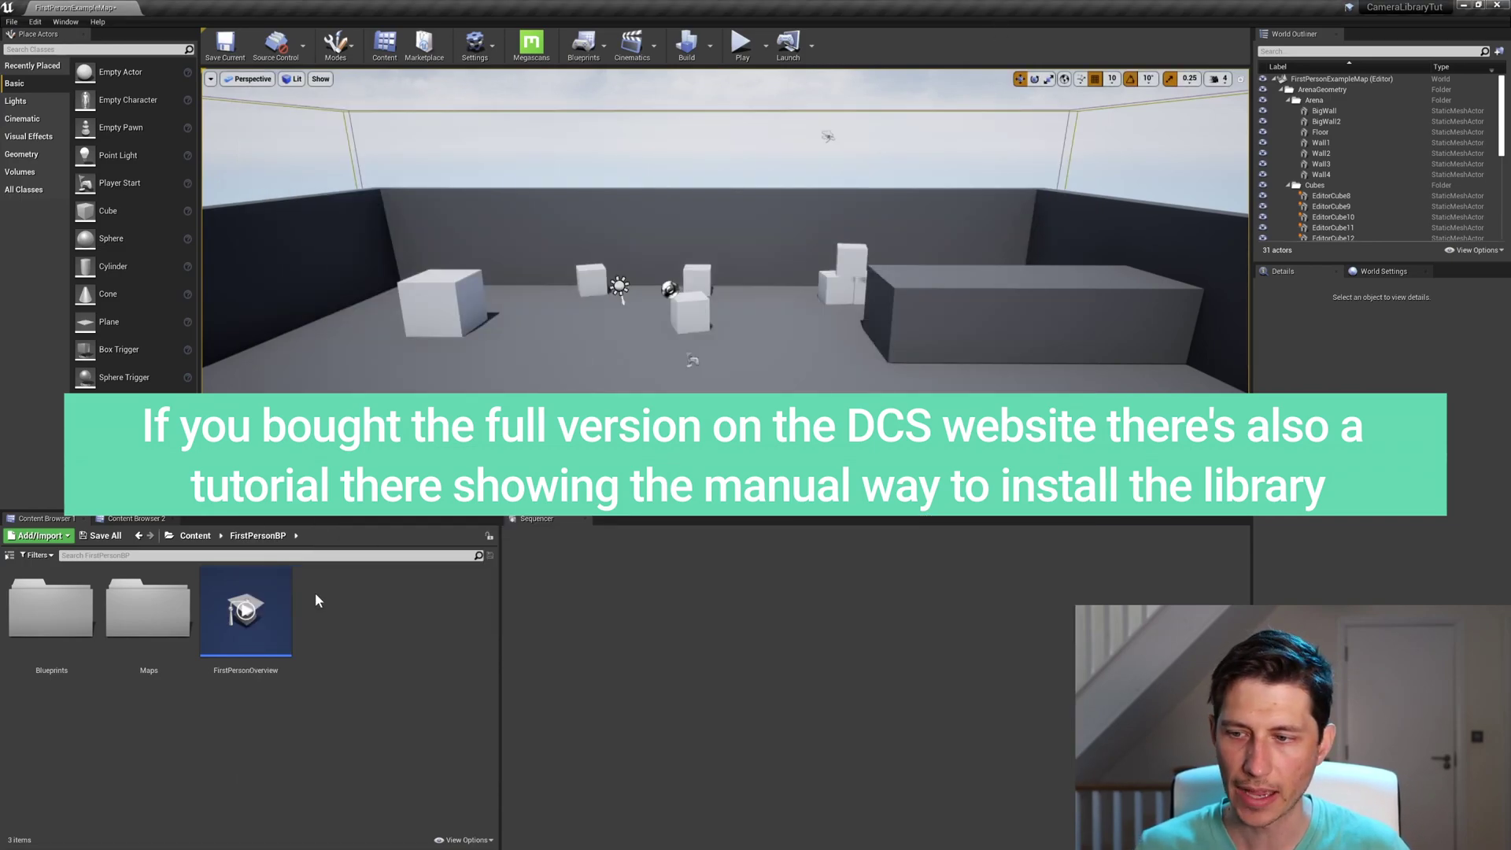
# - Create a Blueprint class in the FirstPersonBP content folder with SequenceCameraShake as its parent class
pyautogui.click(195, 535)
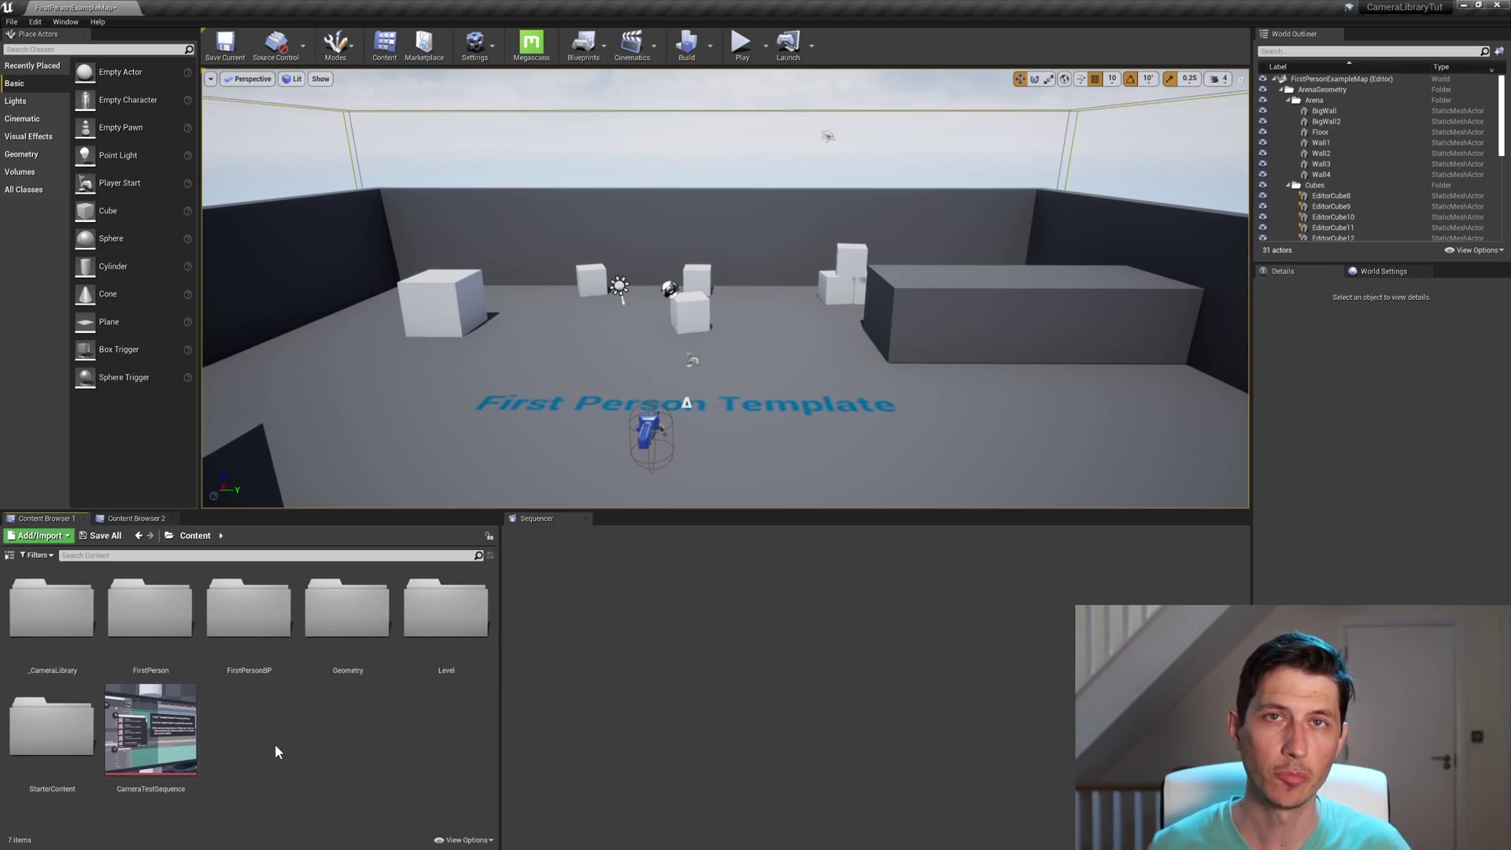
pyautogui.doubleClick(260, 622)
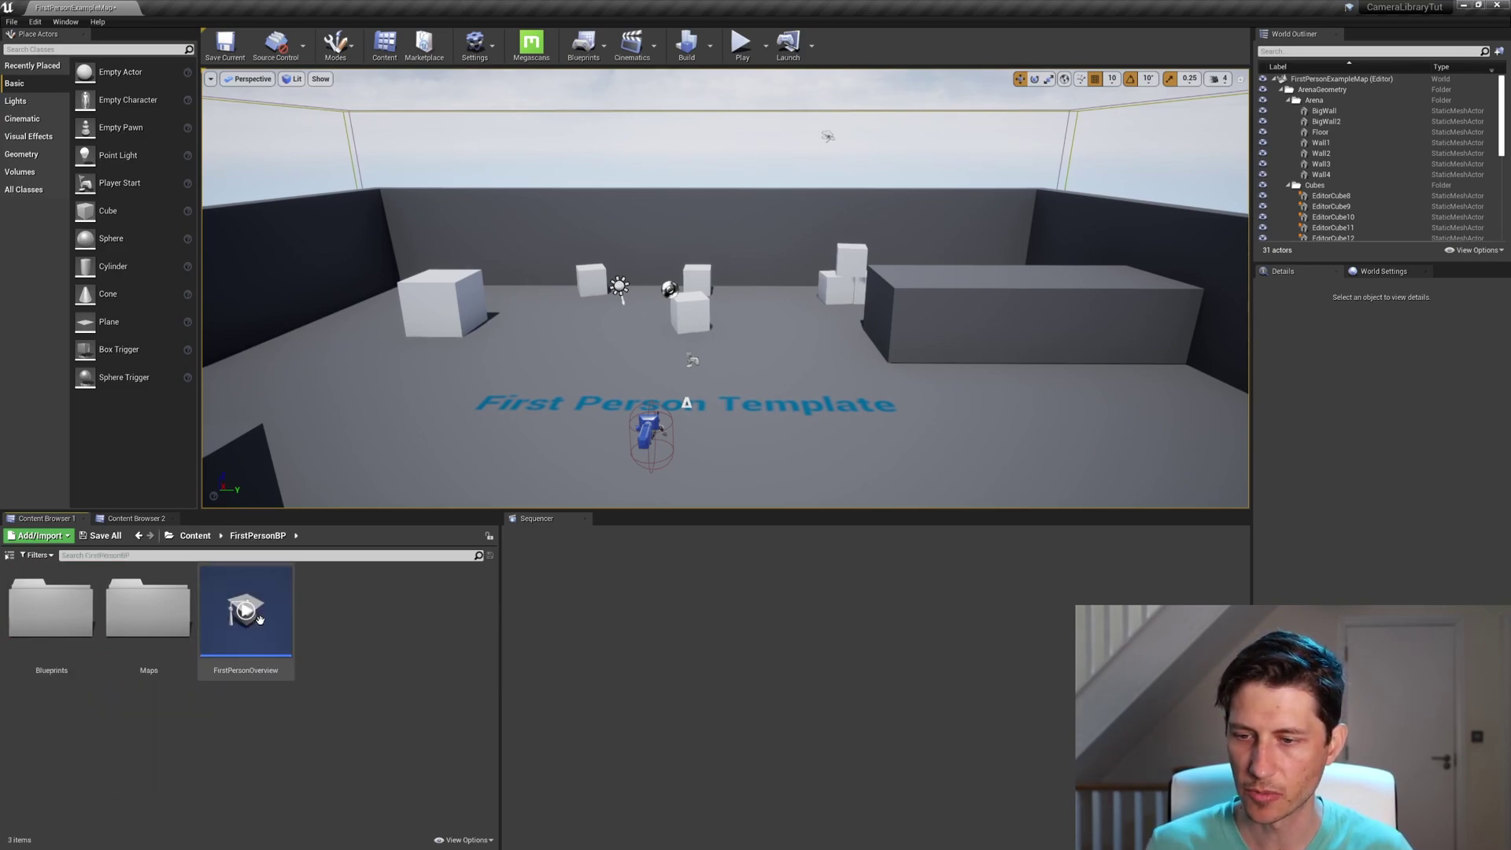
pyautogui.rightClick(360, 645)
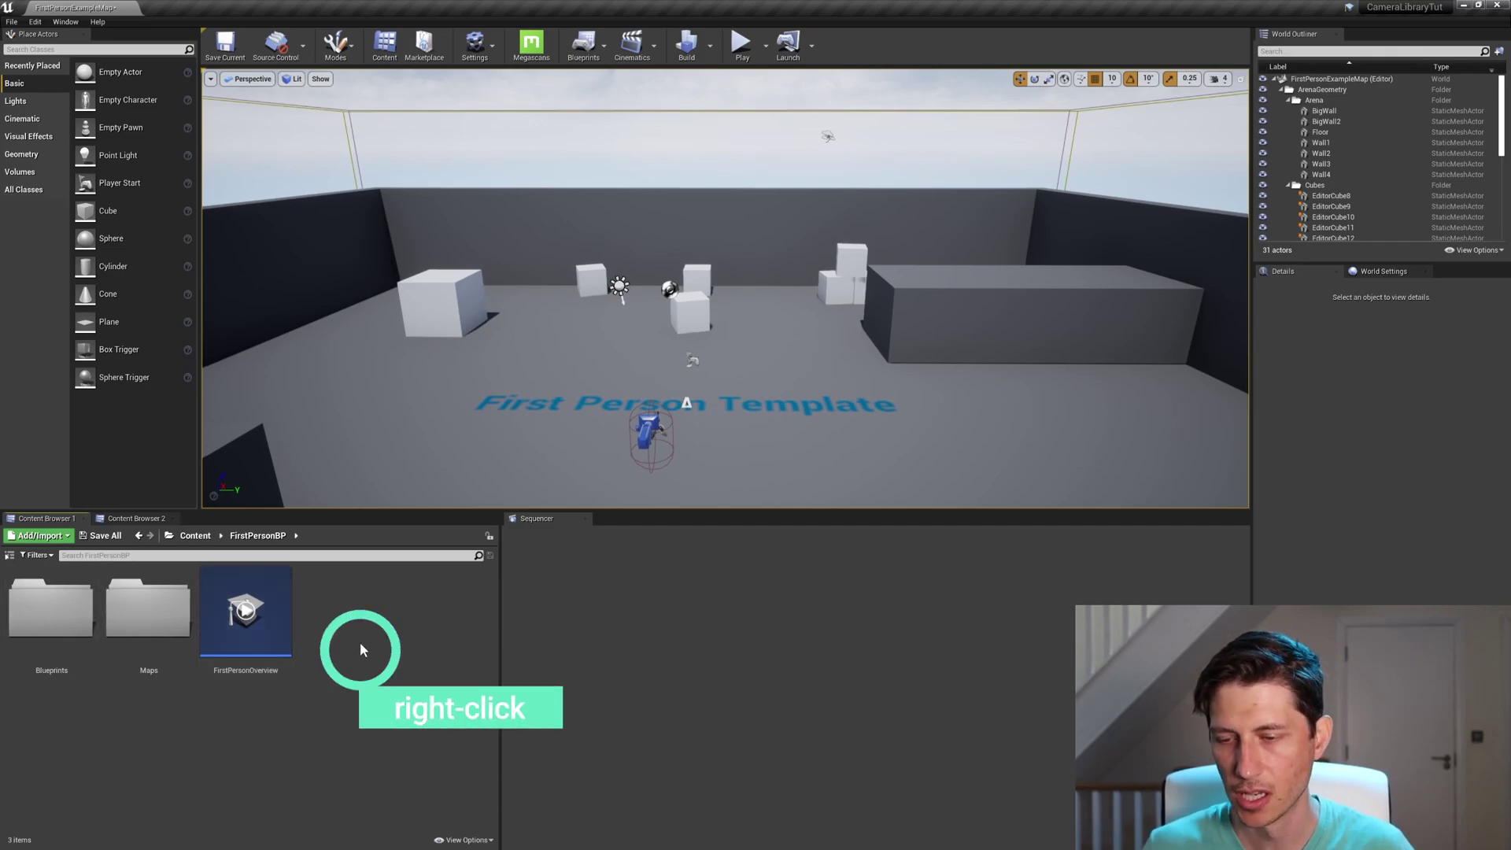
pyautogui.click(418, 359)
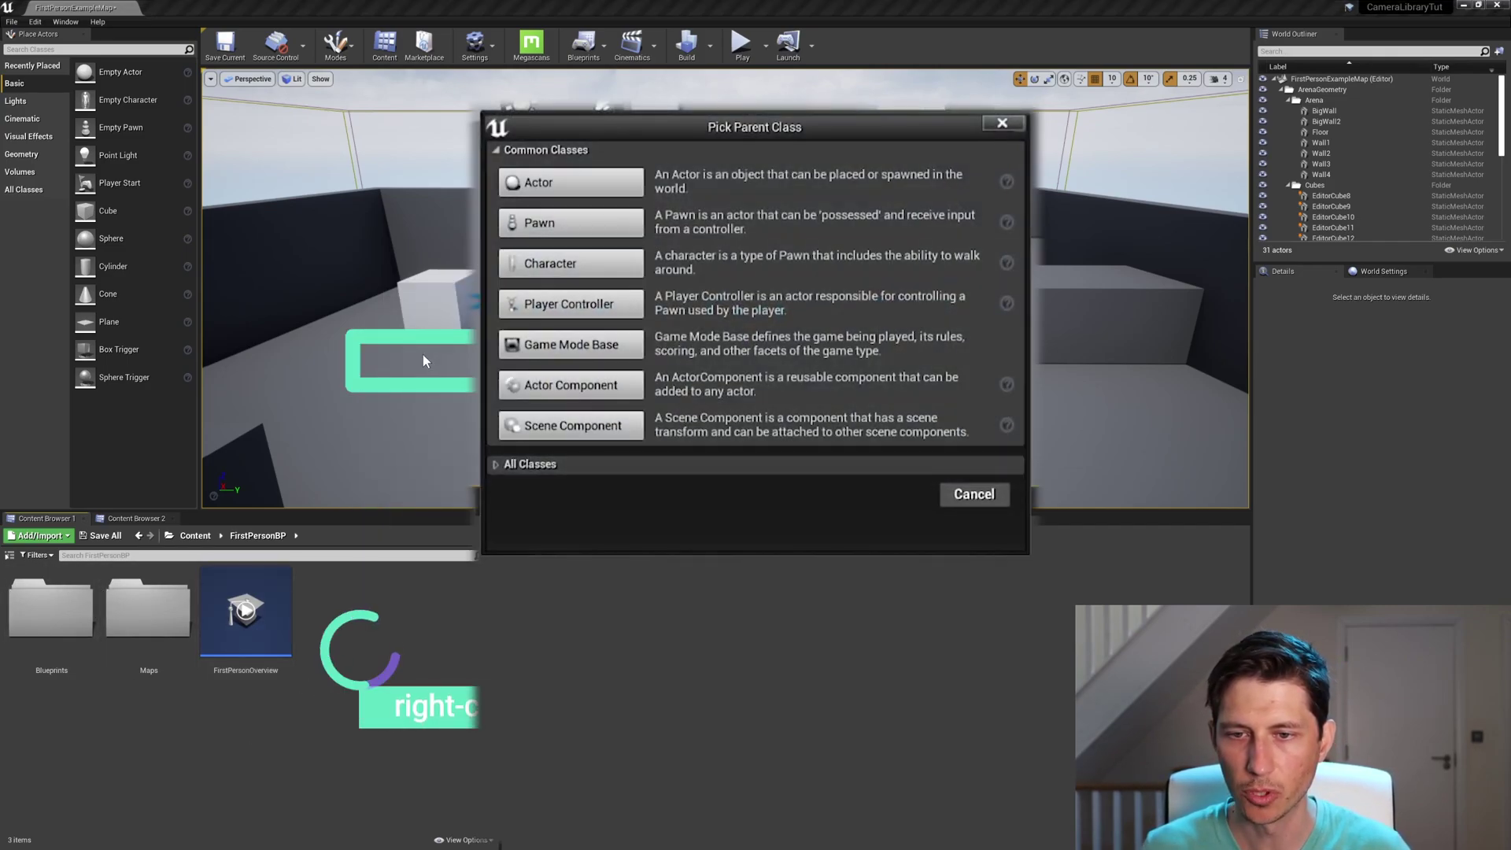
pyautogui.click(516, 463)
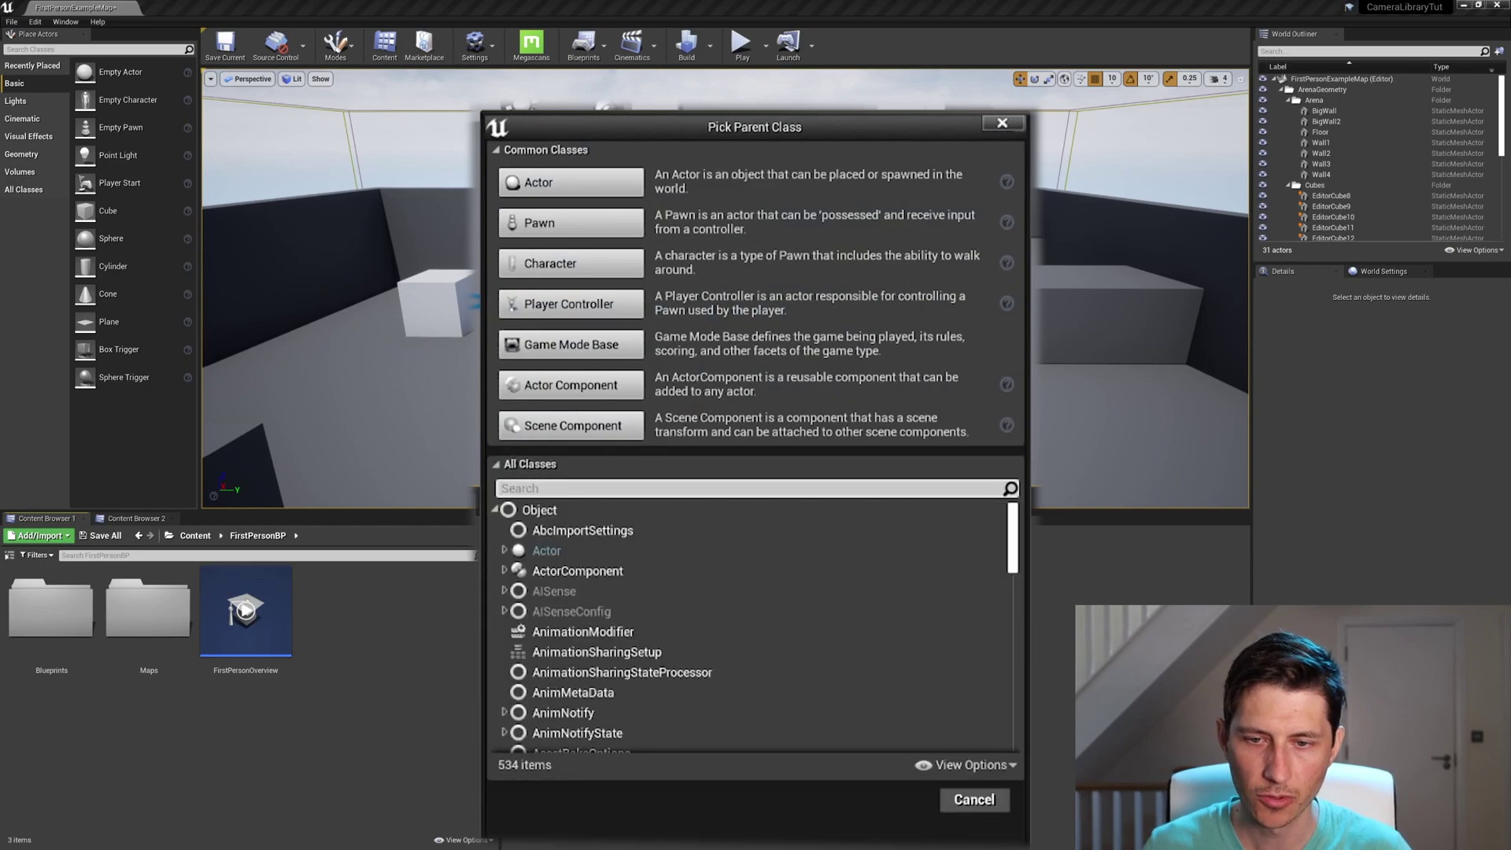
pyautogui.write('Shake')
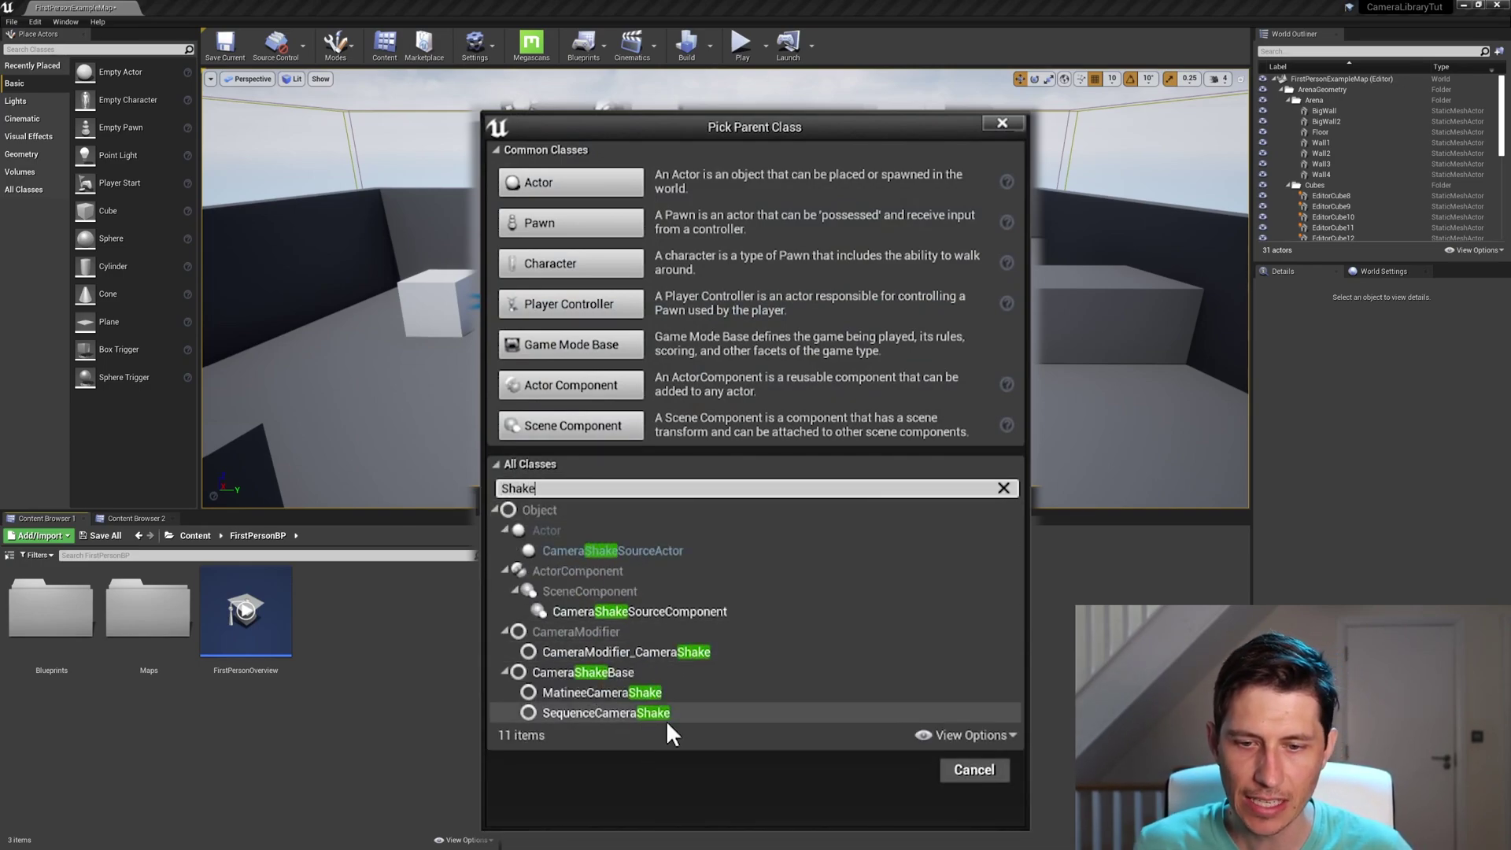
pyautogui.click(606, 713)
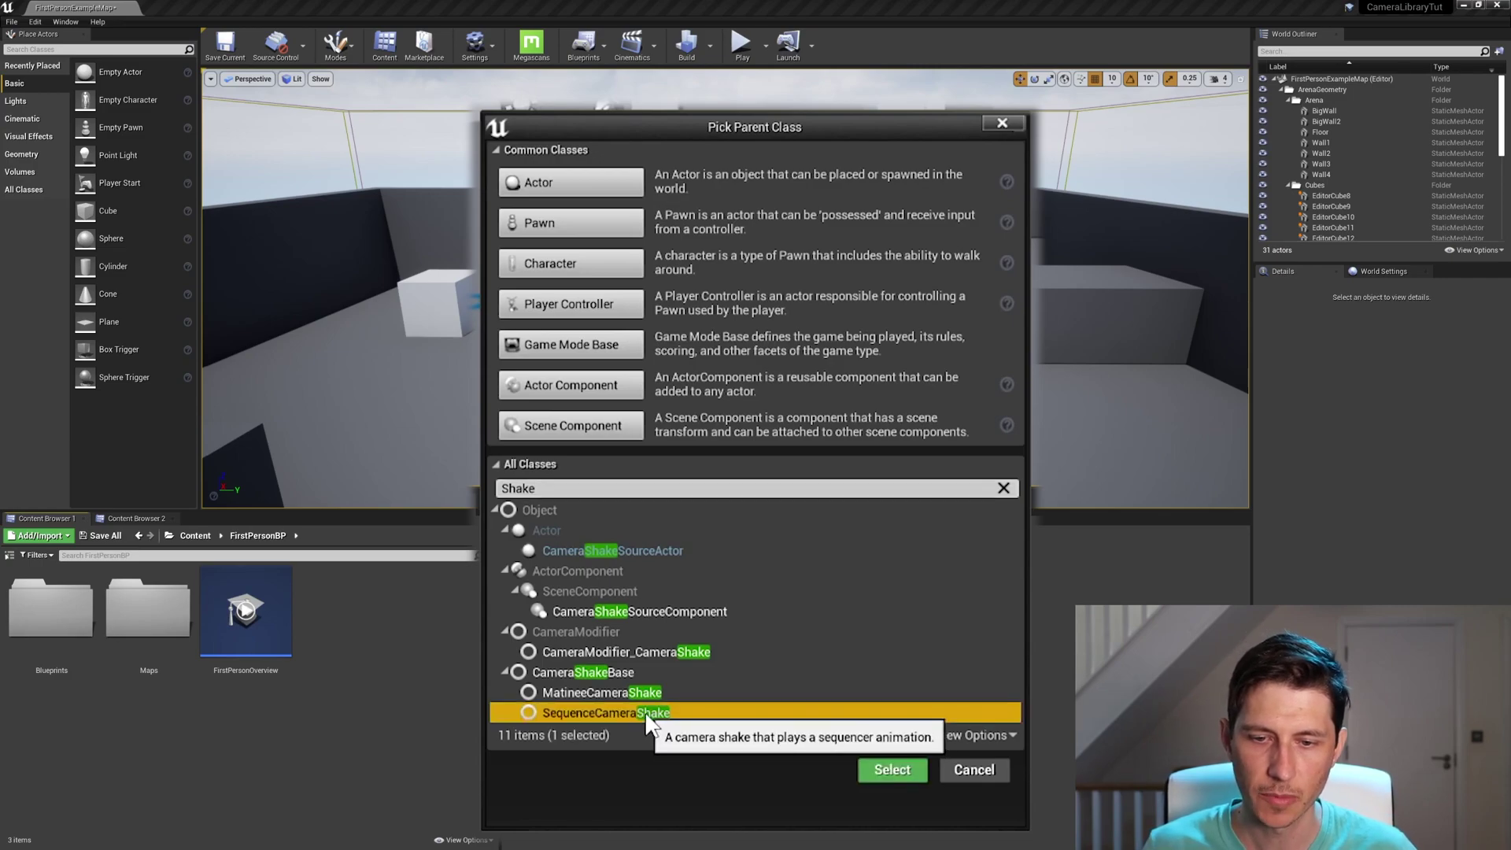
pyautogui.click(891, 769)
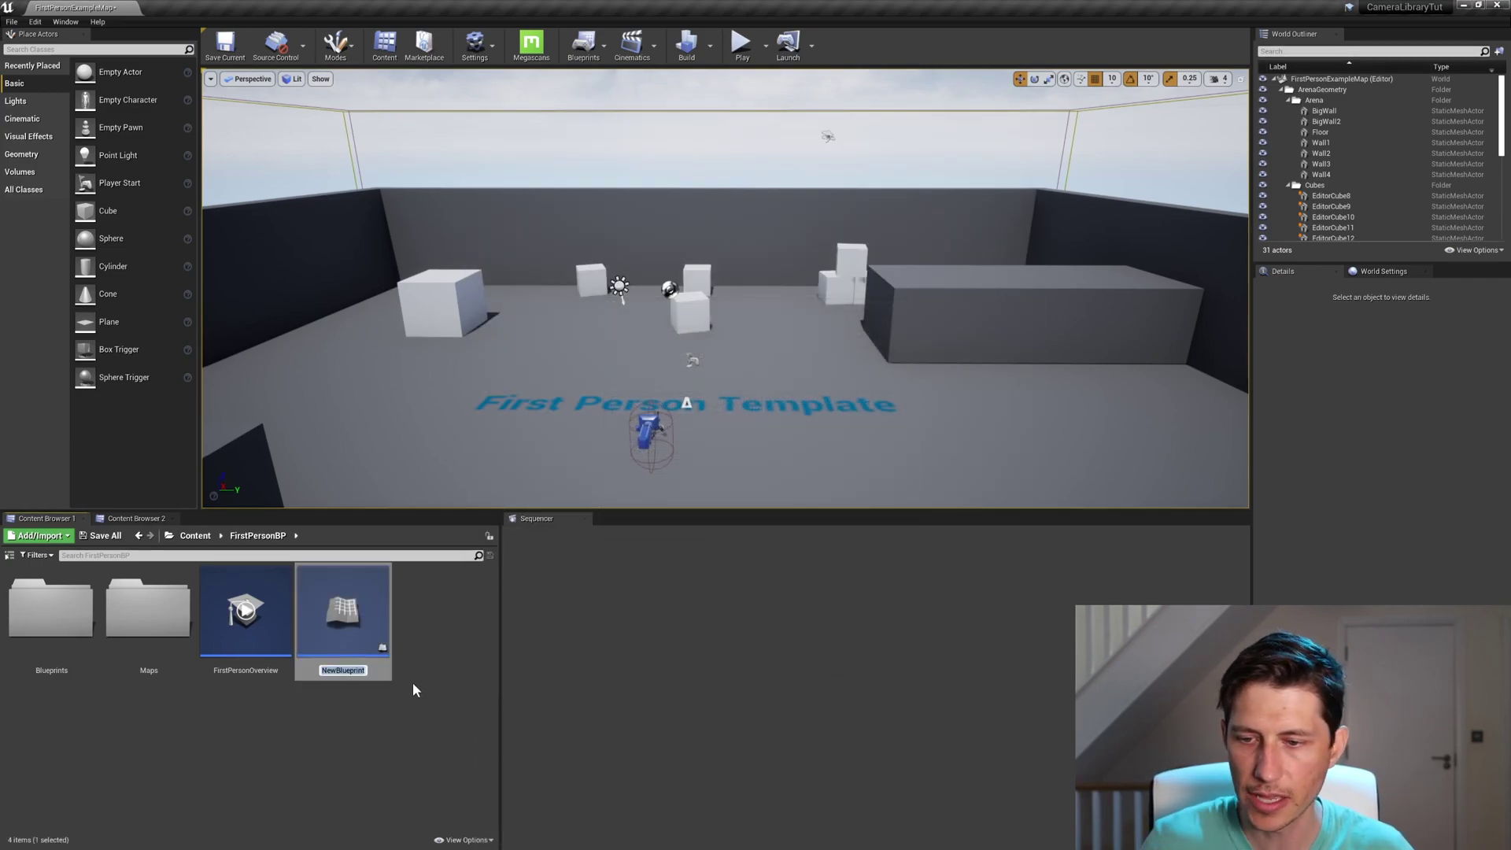
# - Name the new camera shake blueprint MyCameraSequenceShake
pyautogui.write('MyC')
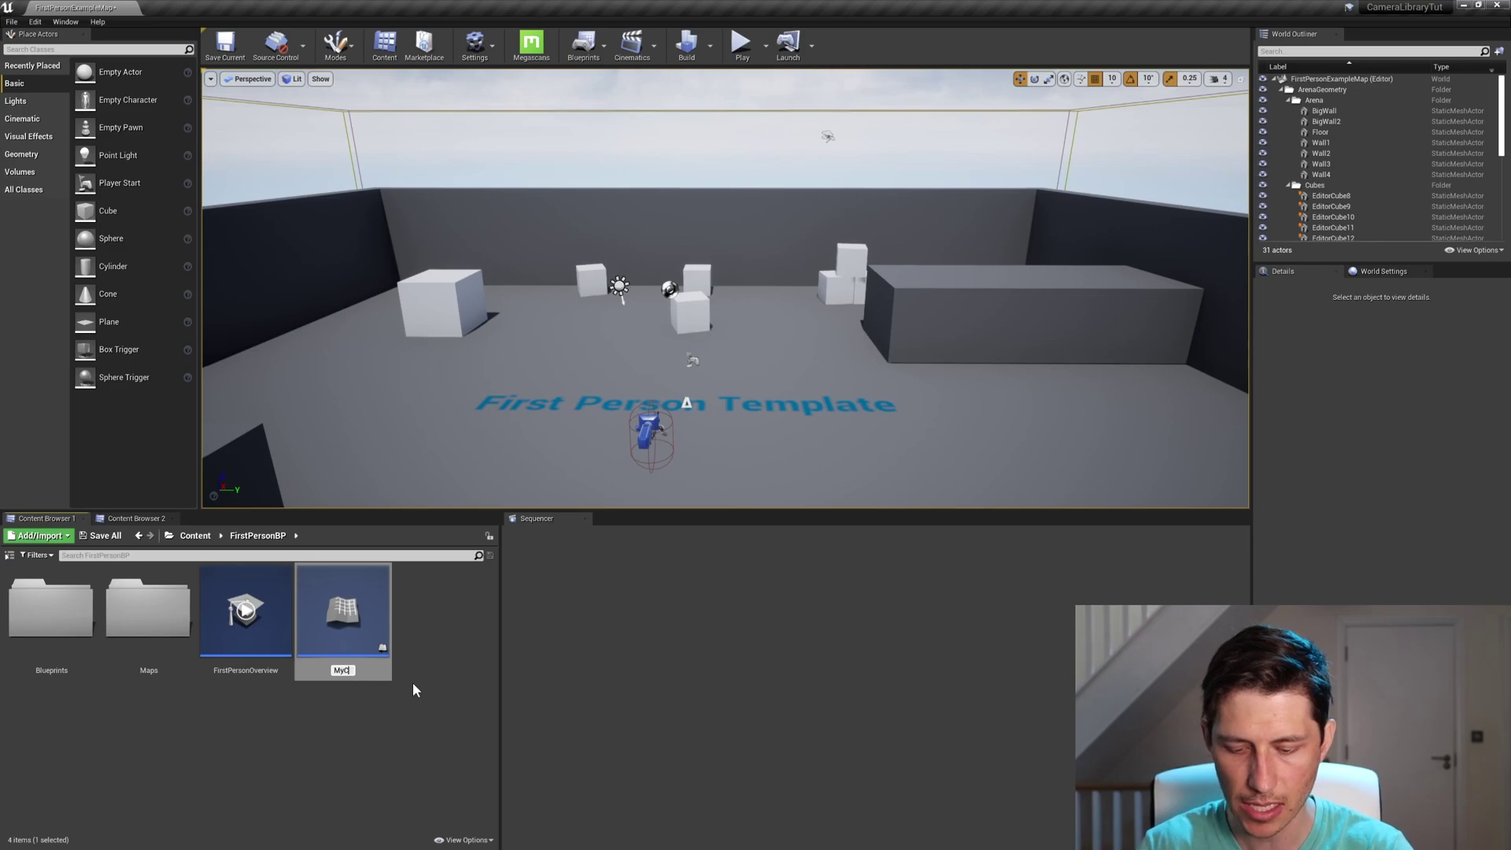
pyautogui.write('ameraSeque')
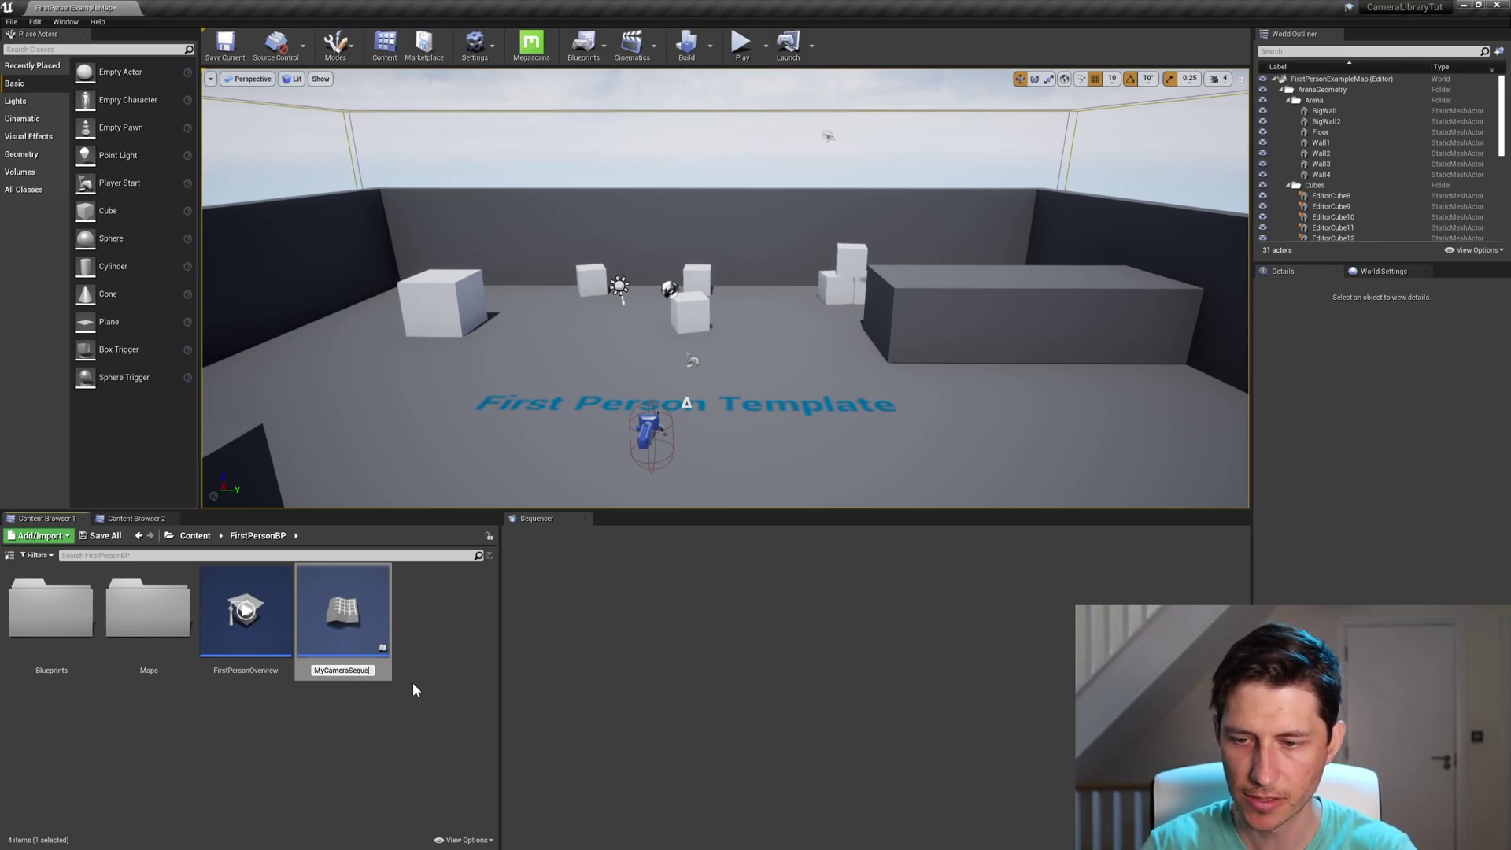
pyautogui.write('nceShake')
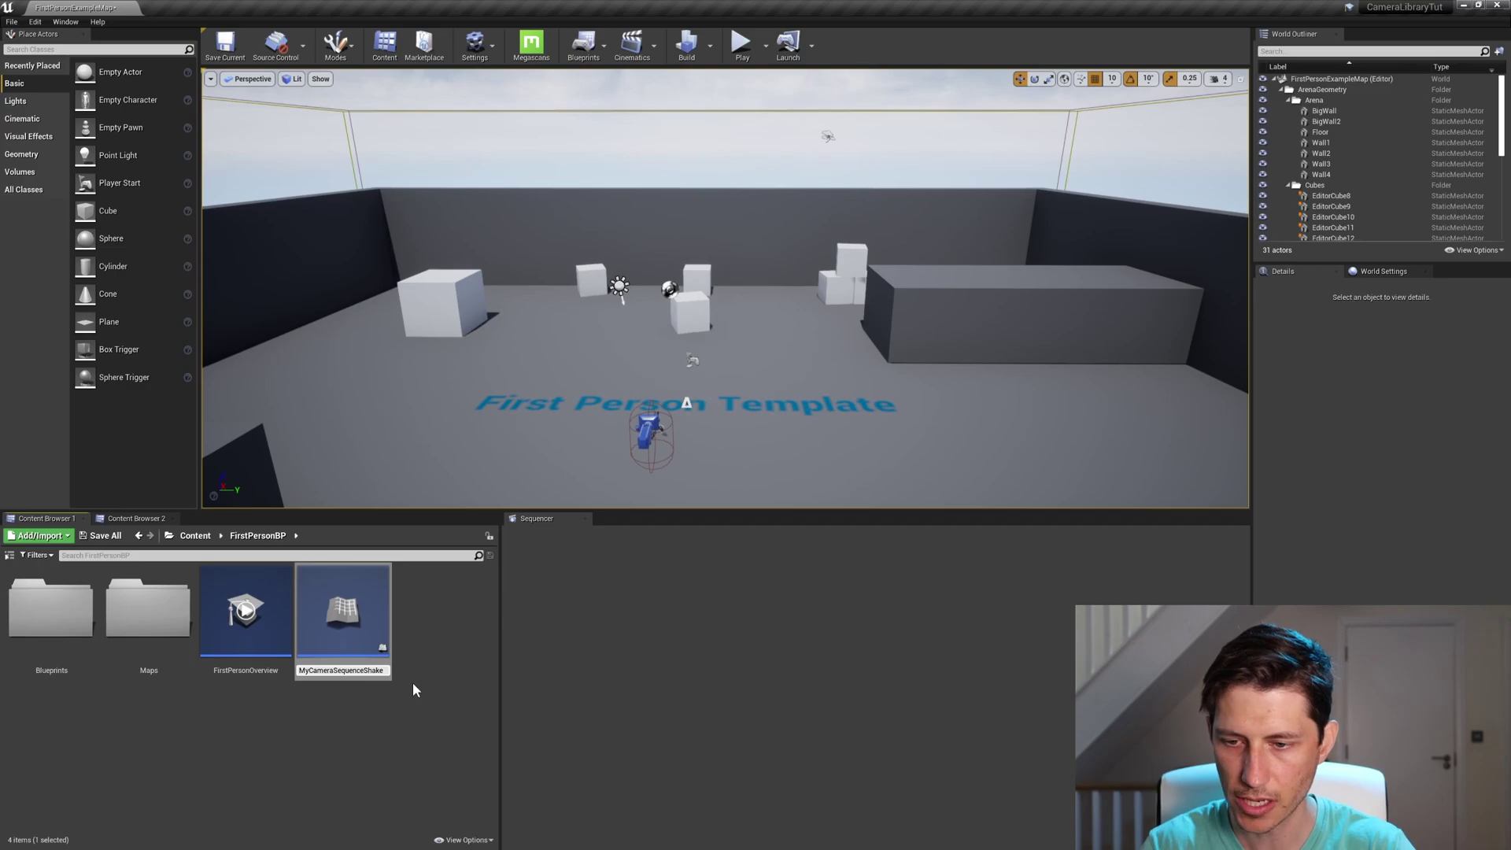
pyautogui.press('Return')
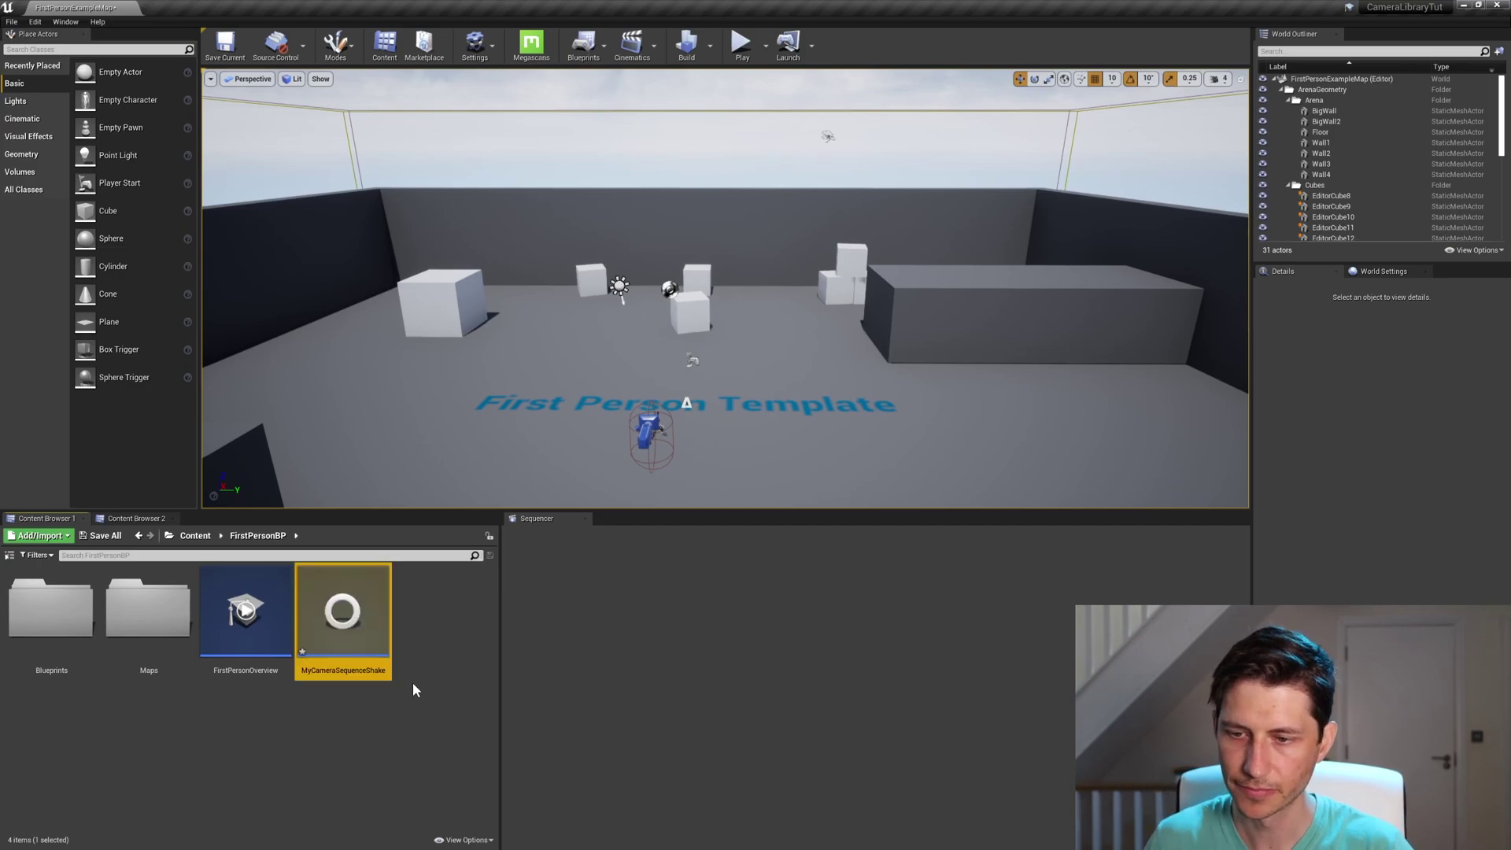
# - Assign the gunFire2_R camera animation sequence to MyCameraSequenceShake, then compile and close the blueprint
pyautogui.doubleClick(338, 633)
pyautogui.doubleClick(688, 453)
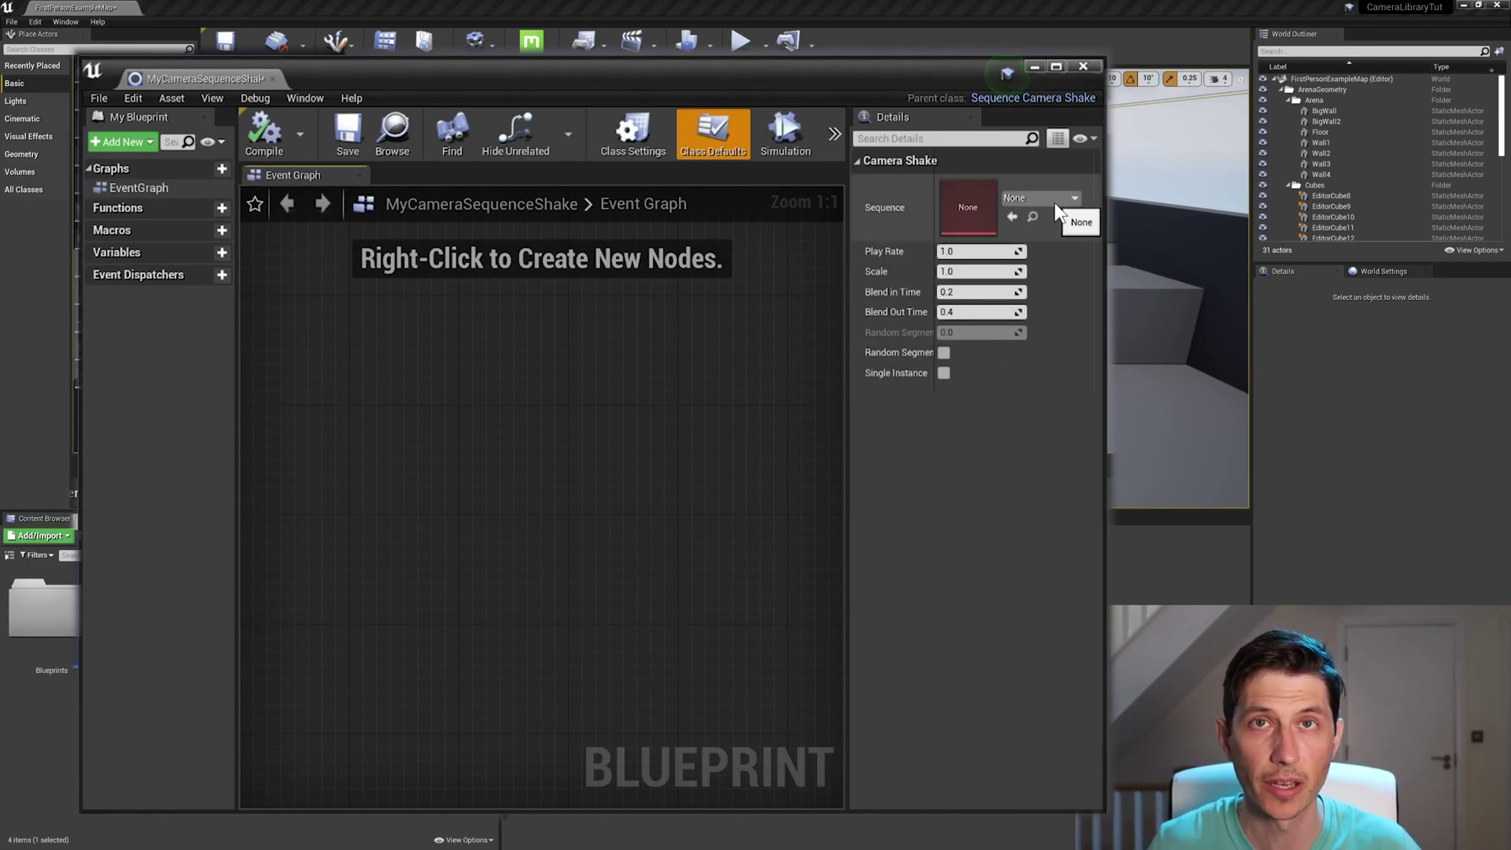
pyautogui.click(1067, 203)
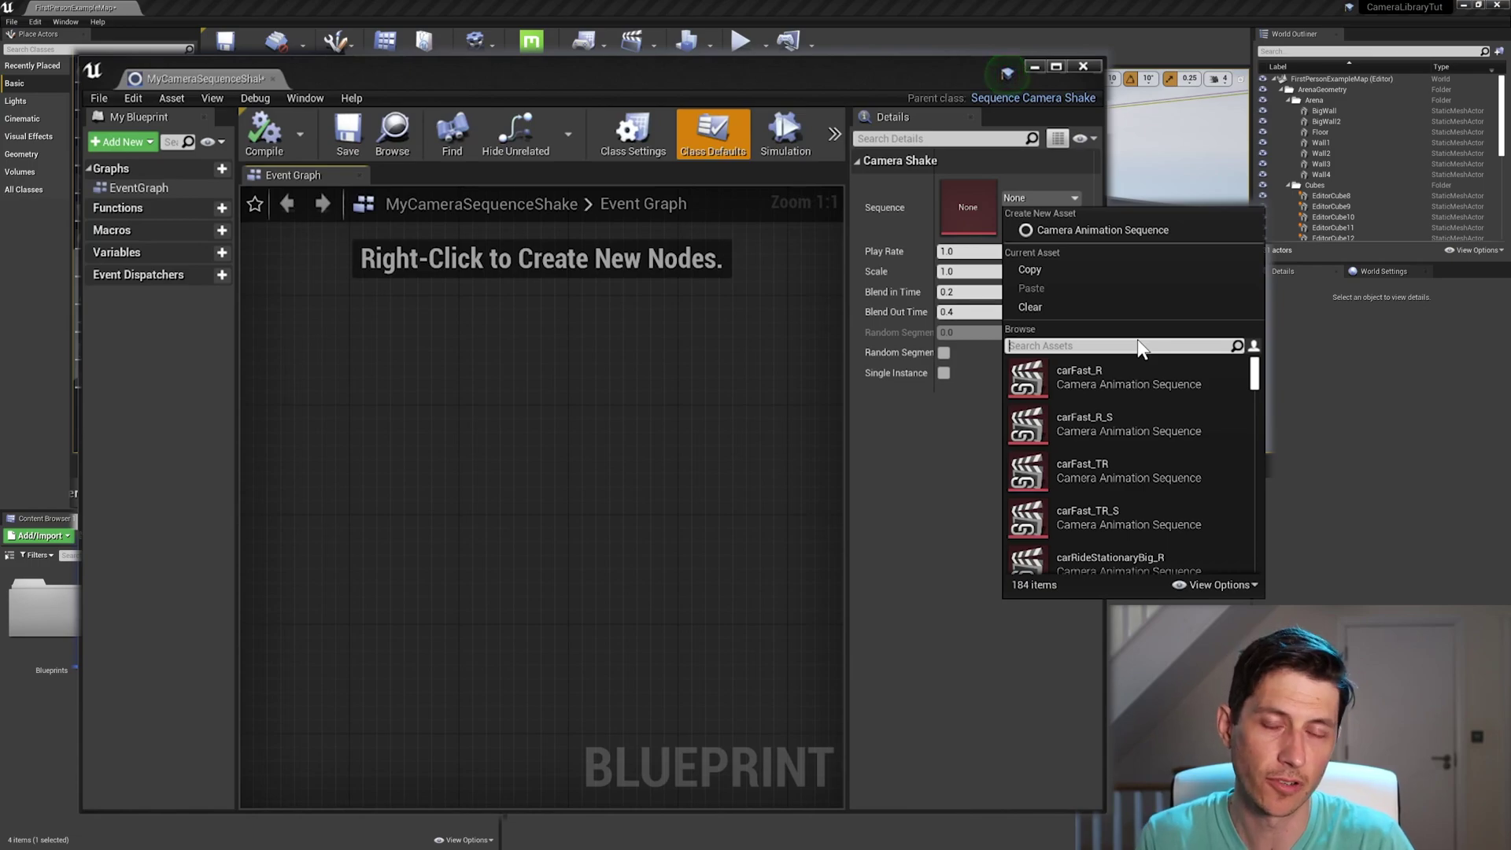
pyautogui.write('gun')
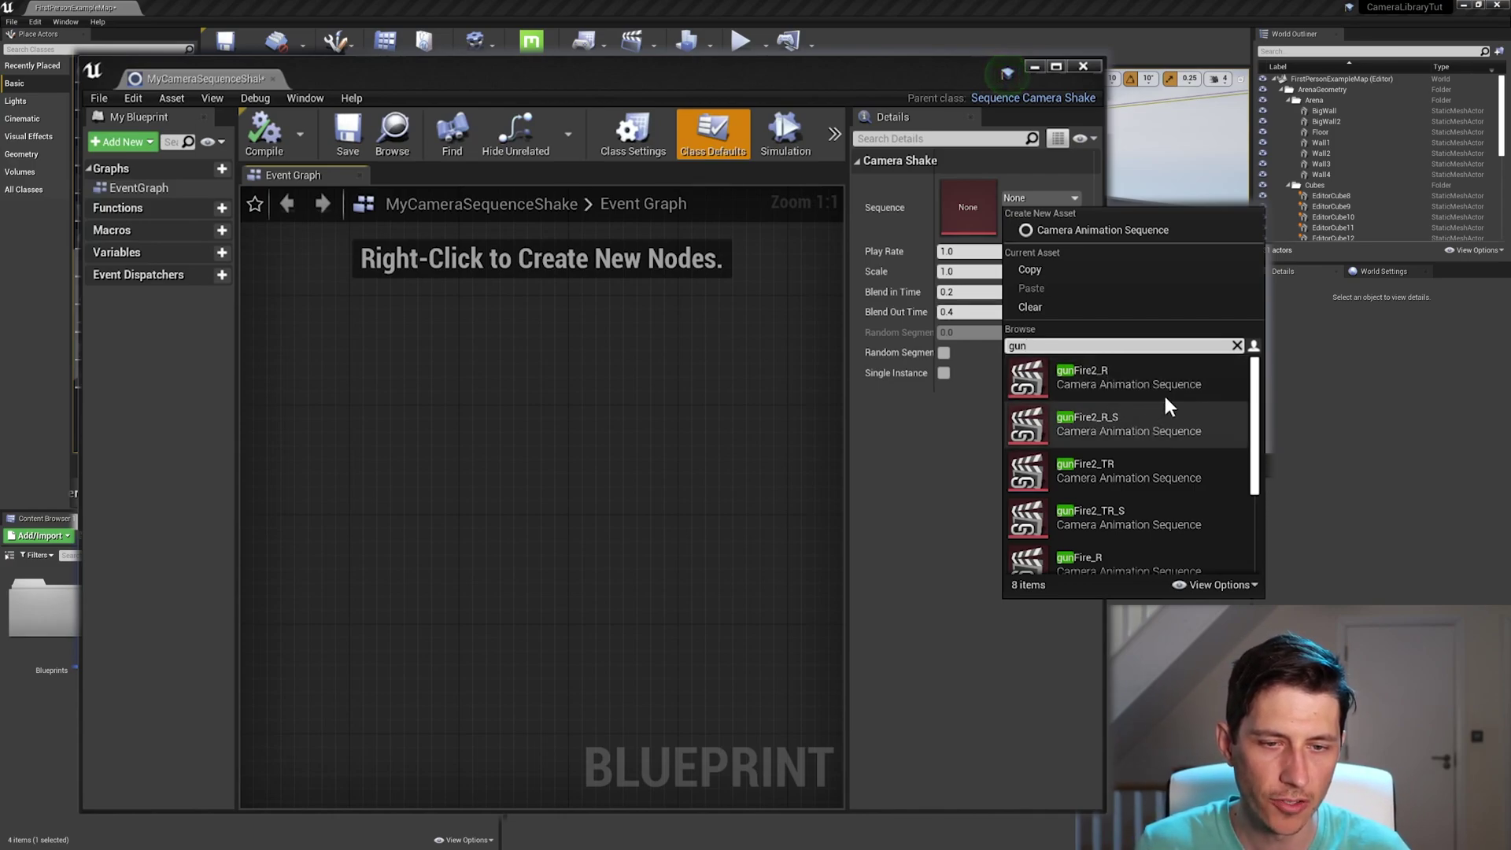
pyautogui.click(1127, 374)
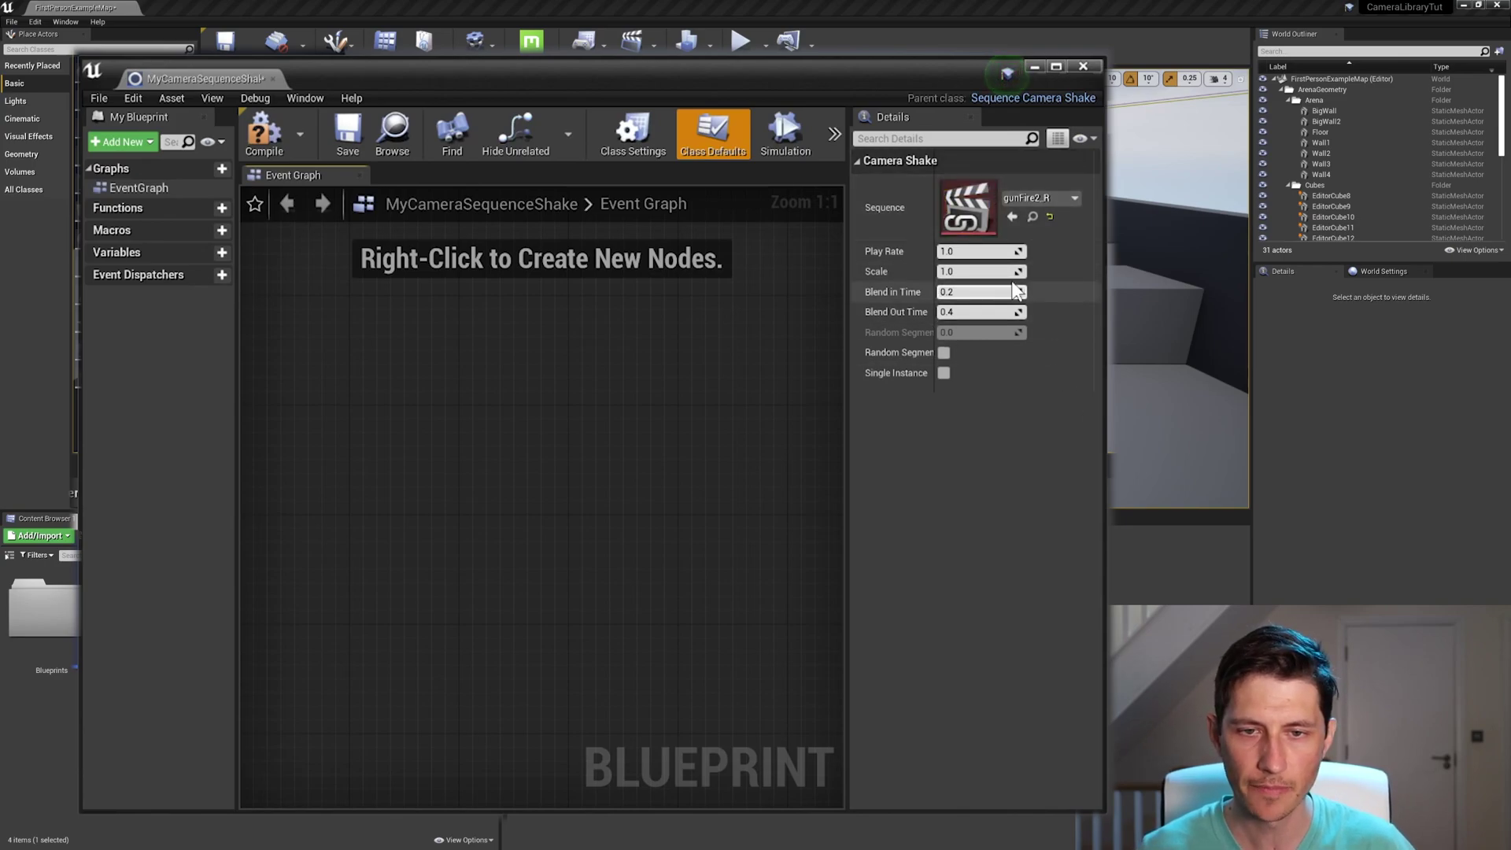
pyautogui.click(266, 133)
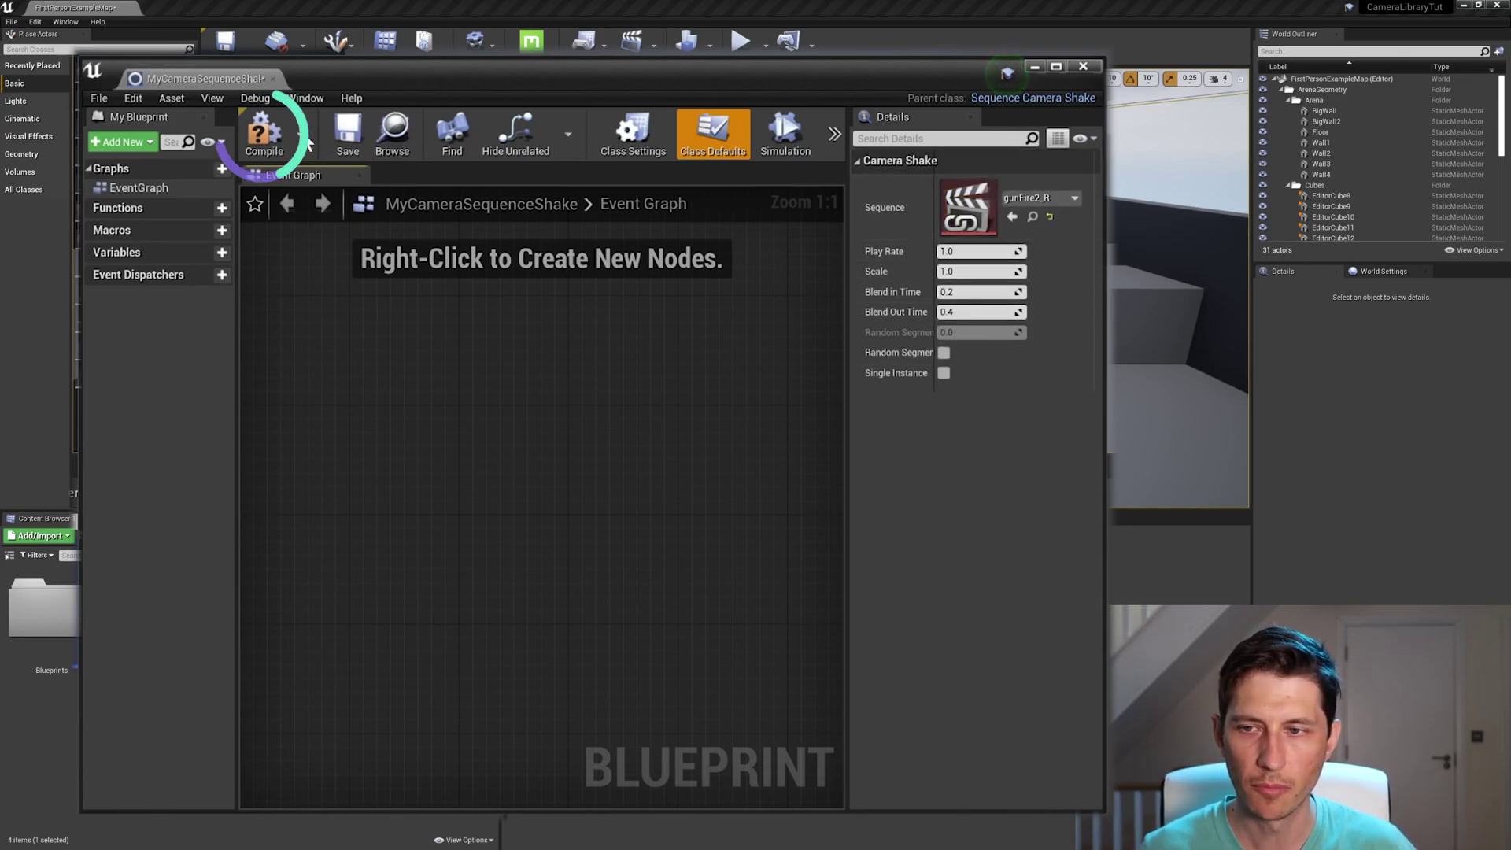
pyautogui.click(263, 146)
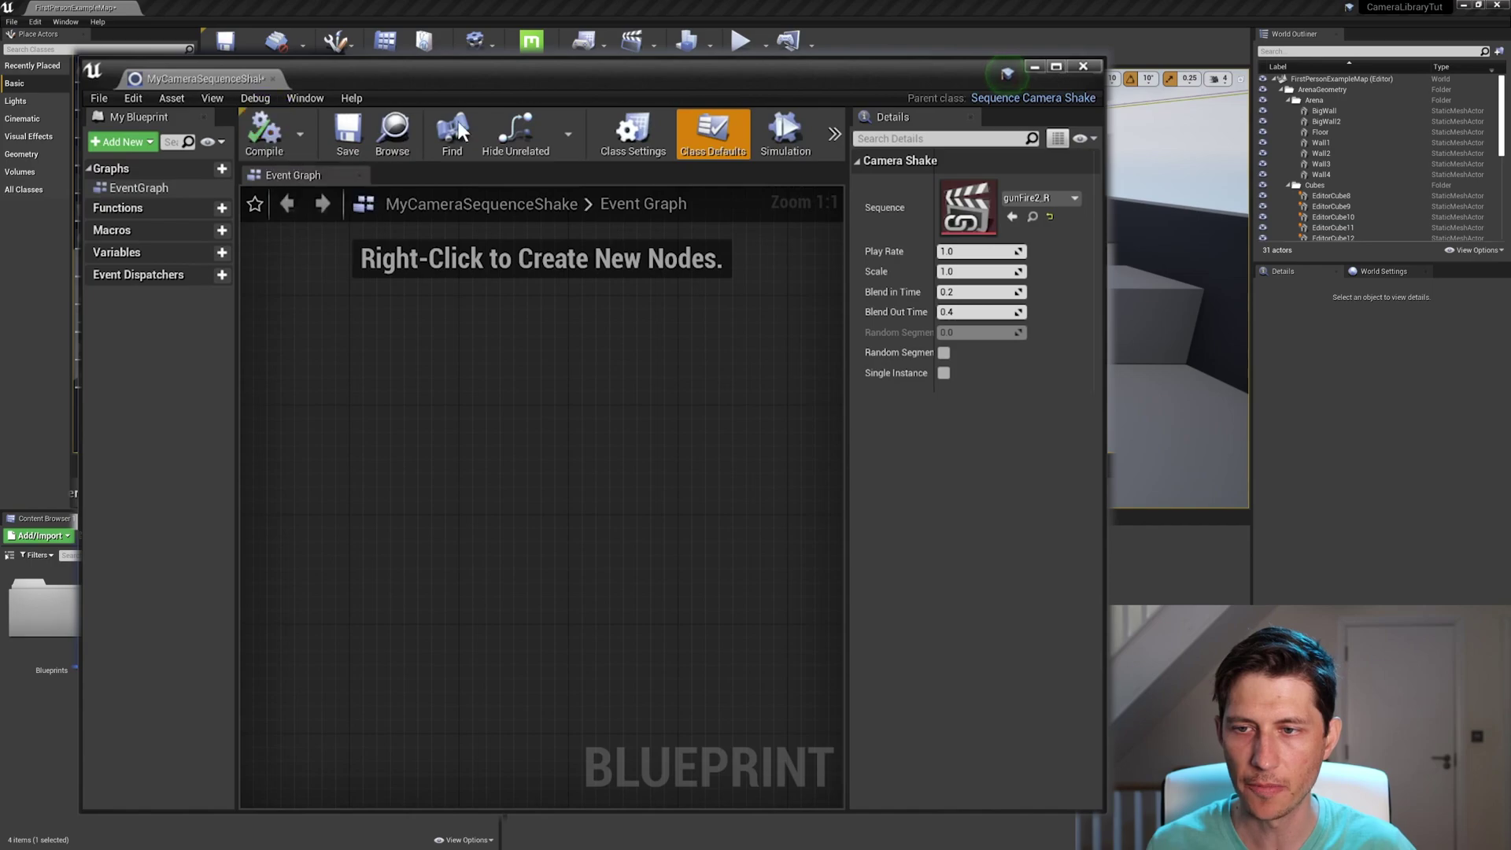
pyautogui.click(1082, 68)
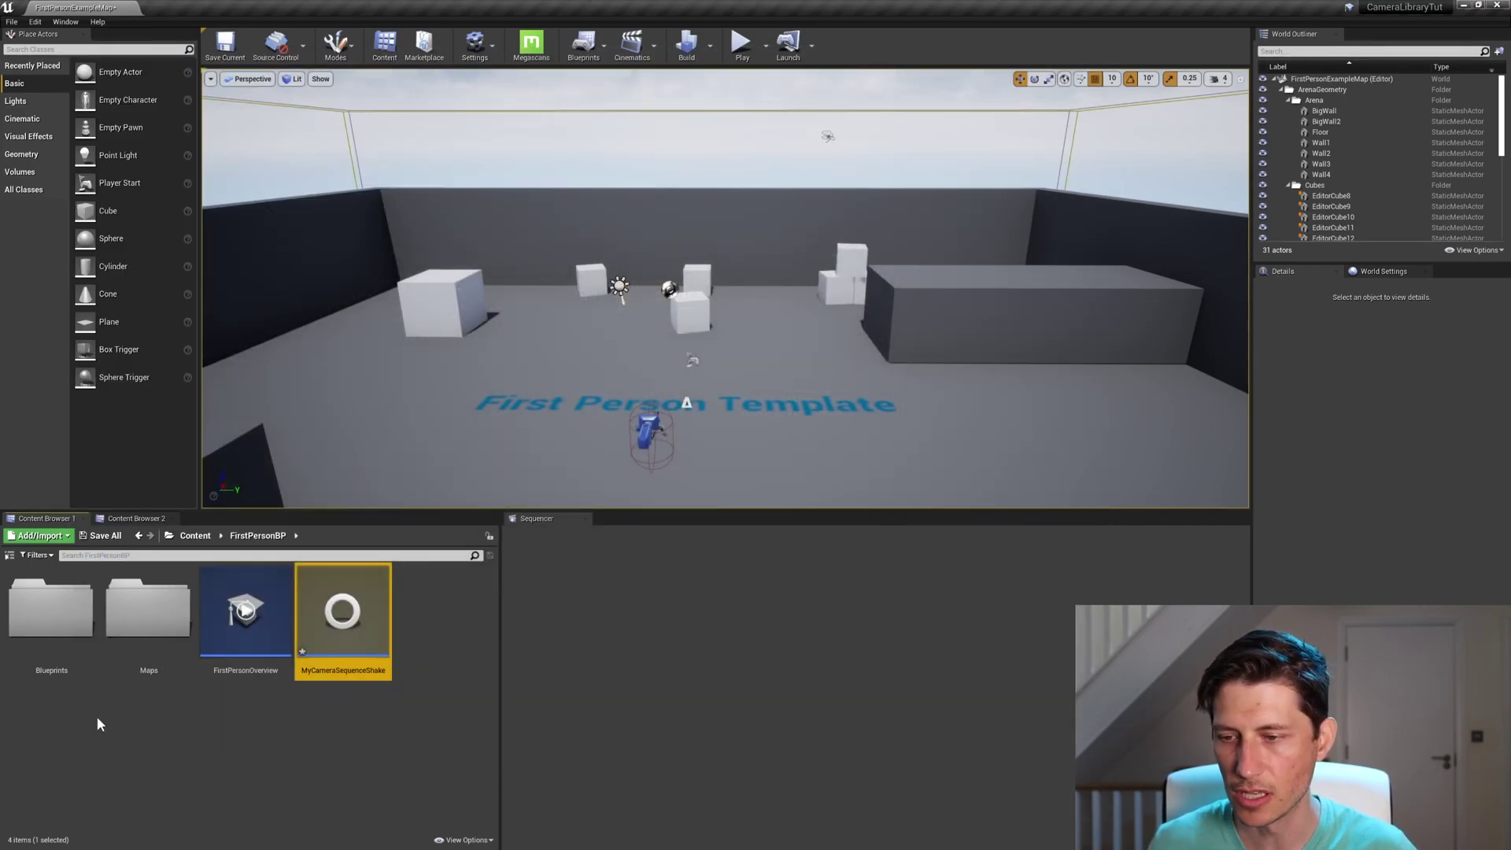
# - Open the FirstPersonCharacter blueprint from the Blueprints folder and find the Play Sound at Location node ending its Spawn projectile logic
pyautogui.doubleClick(52, 614)
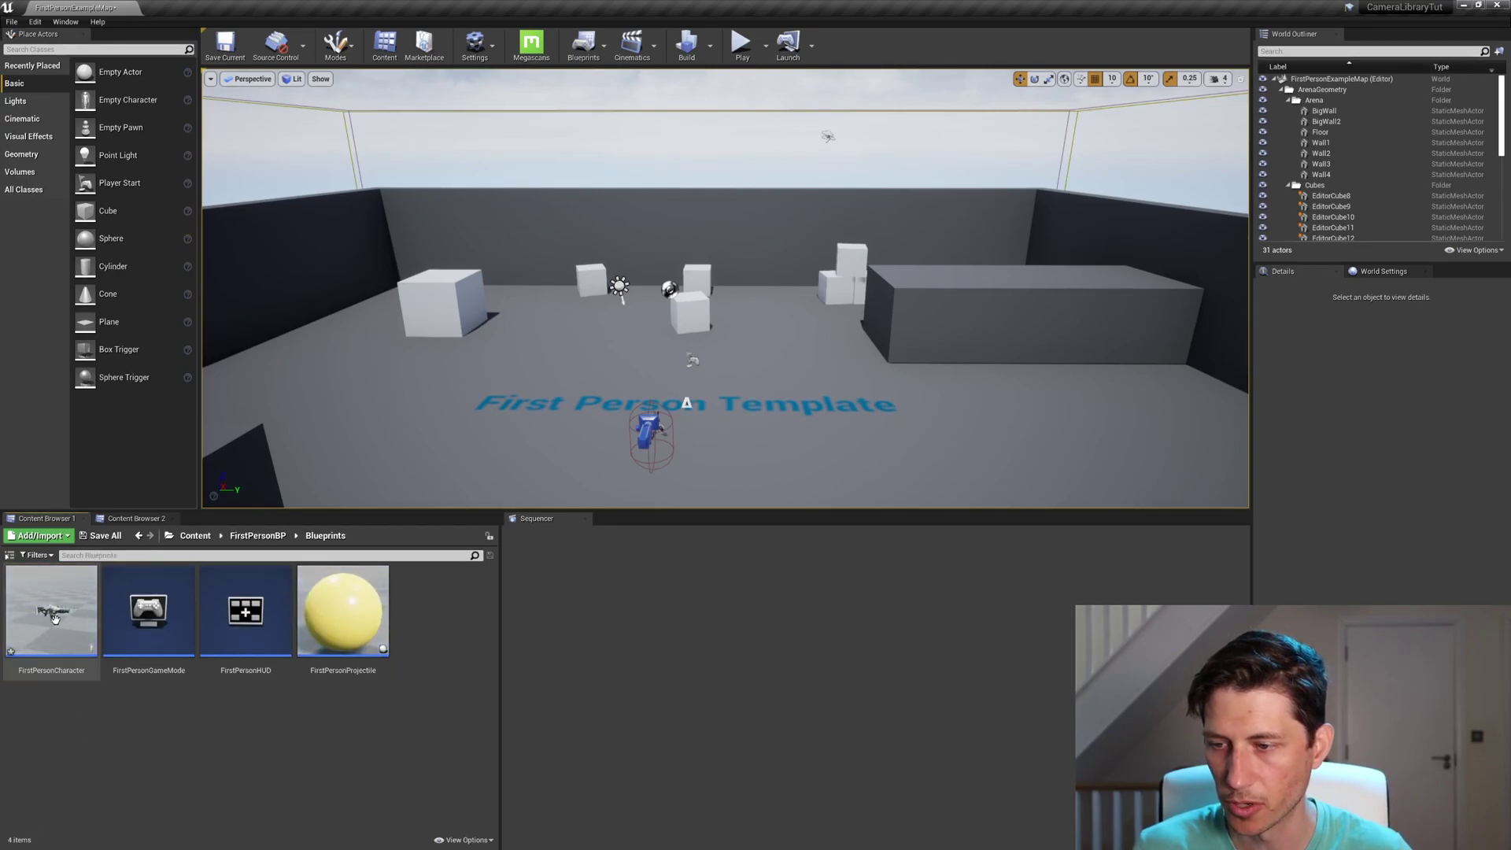
pyautogui.click(52, 633)
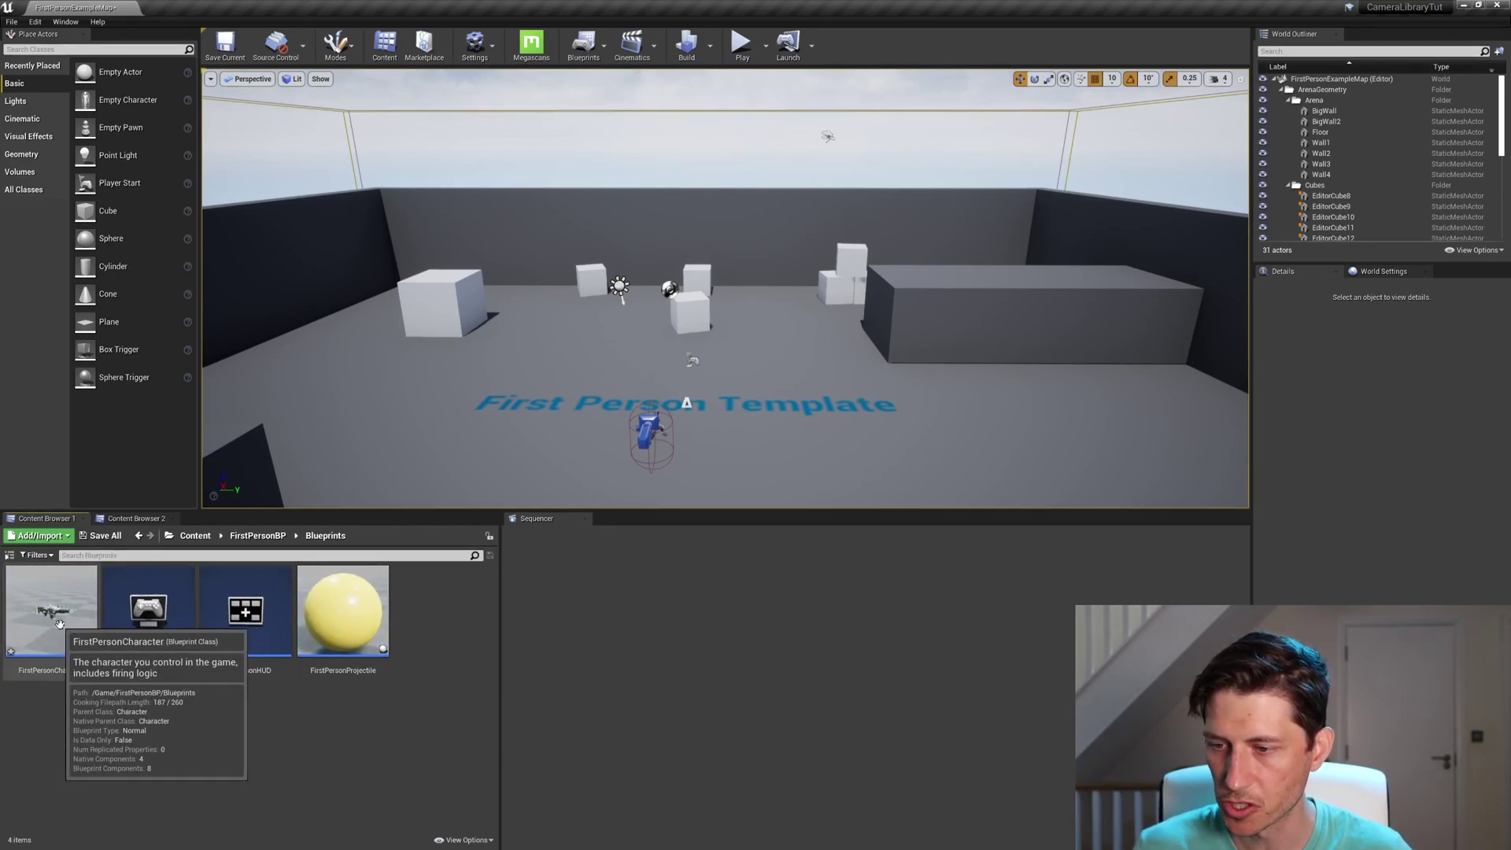
pyautogui.doubleClick(55, 580)
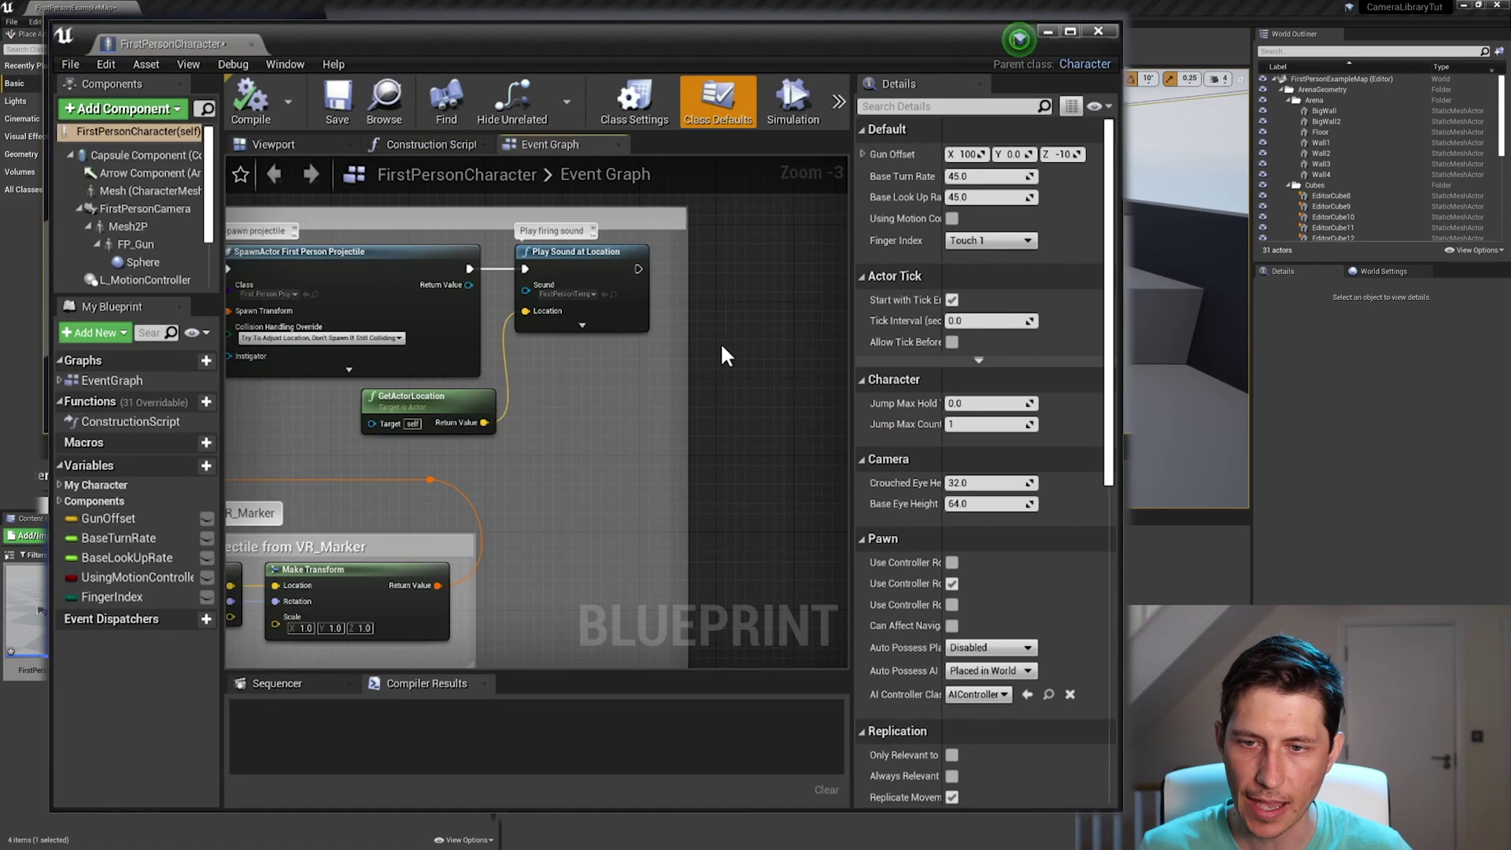
pyautogui.scroll(-1, 598, 424)
pyautogui.scroll(-2, 413, 389)
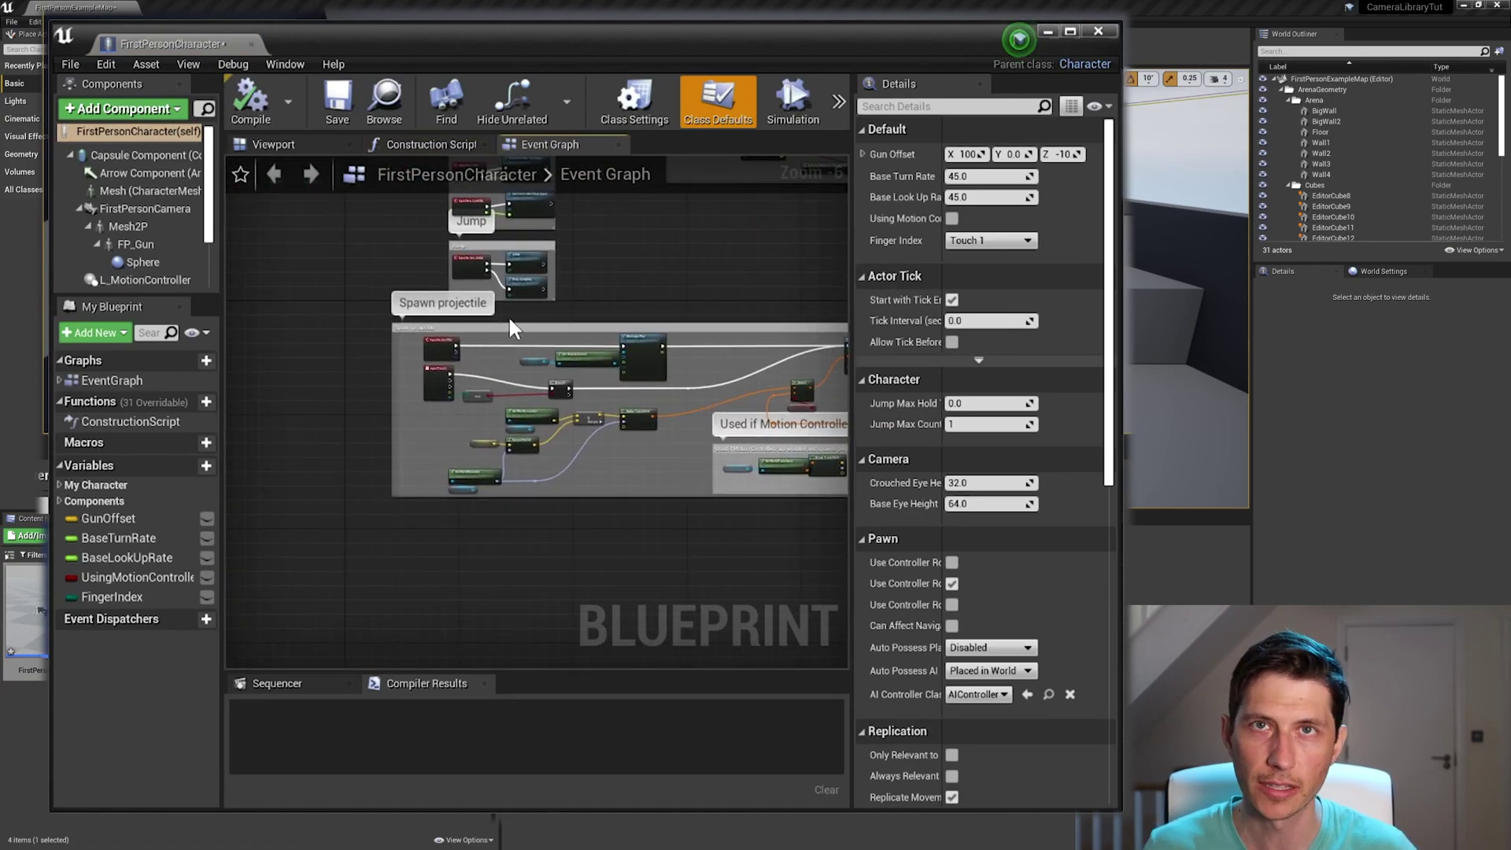
pyautogui.moveTo(631, 421); pyautogui.dragTo(401, 389, button='right')
pyautogui.scroll(3, 402, 389)
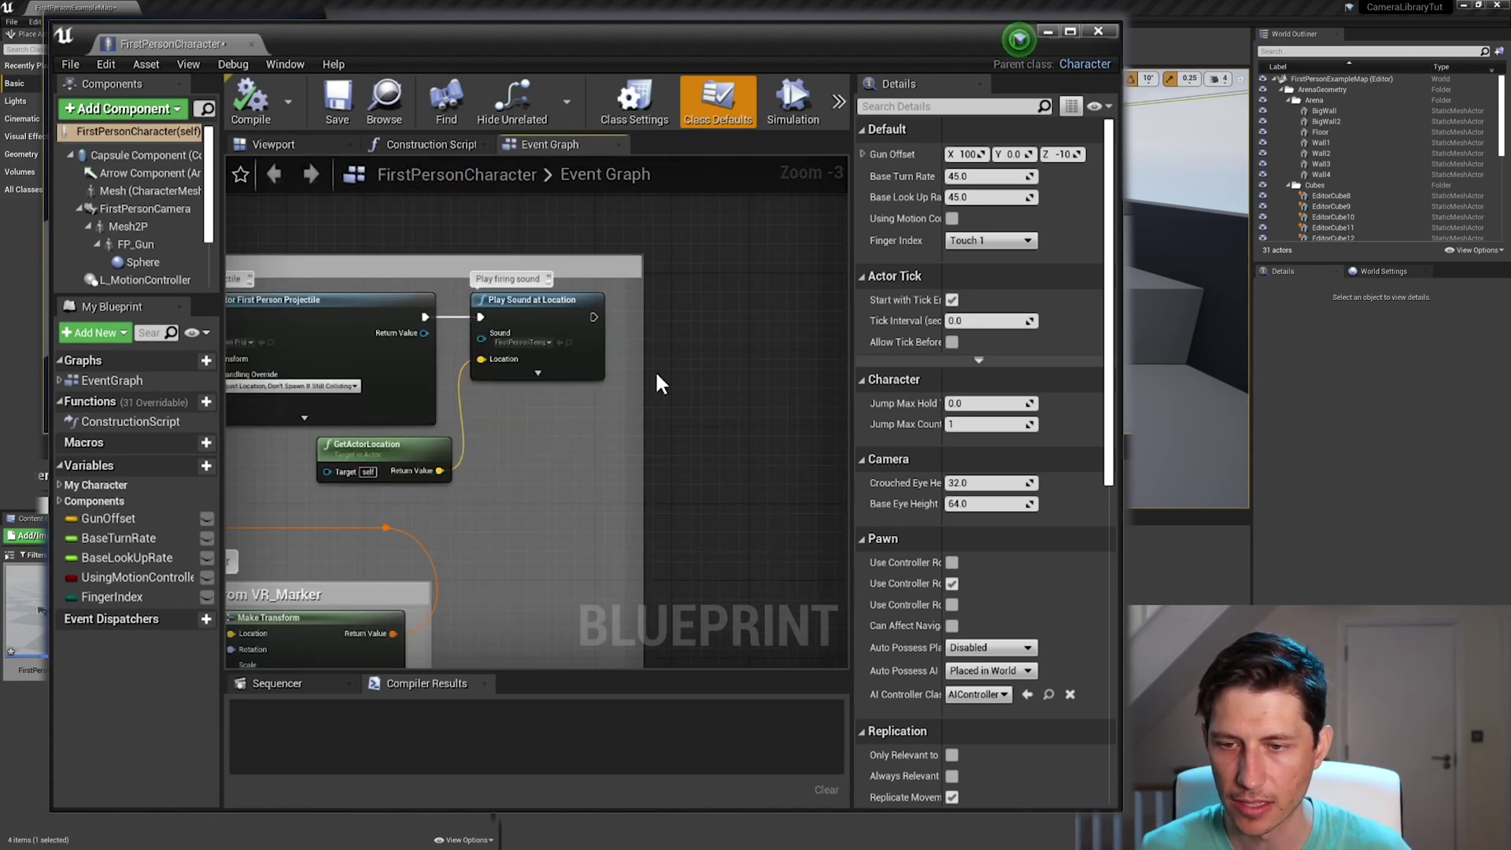
# - Add a Play World Camera Shake node executed after the Play Sound at Location node
pyautogui.moveTo(659, 384); pyautogui.dragTo(628, 378, button='right')
pyautogui.click(535, 317)
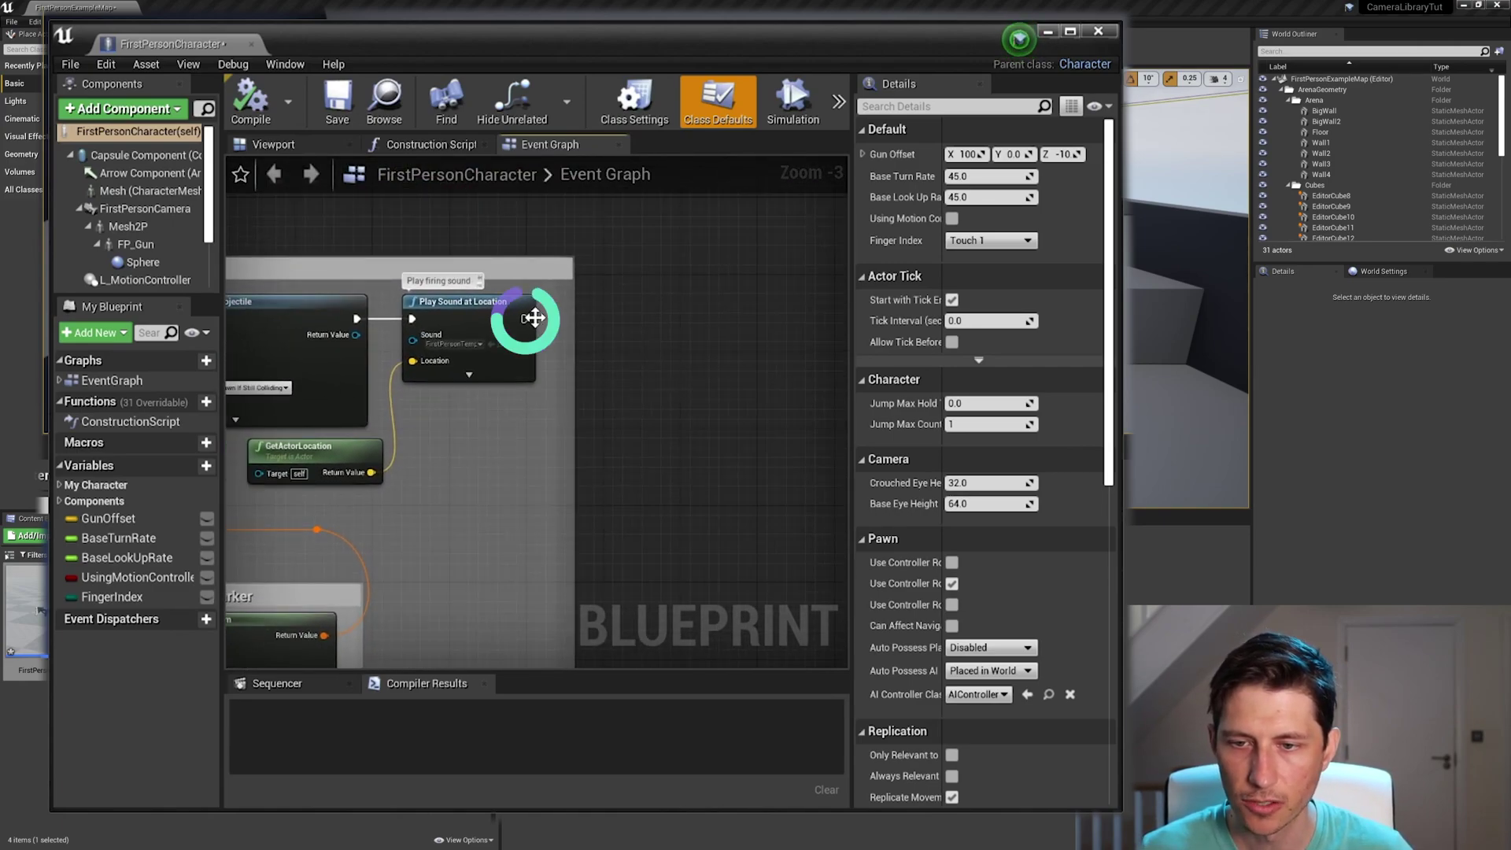
pyautogui.moveTo(535, 317); pyautogui.dragTo(657, 315)
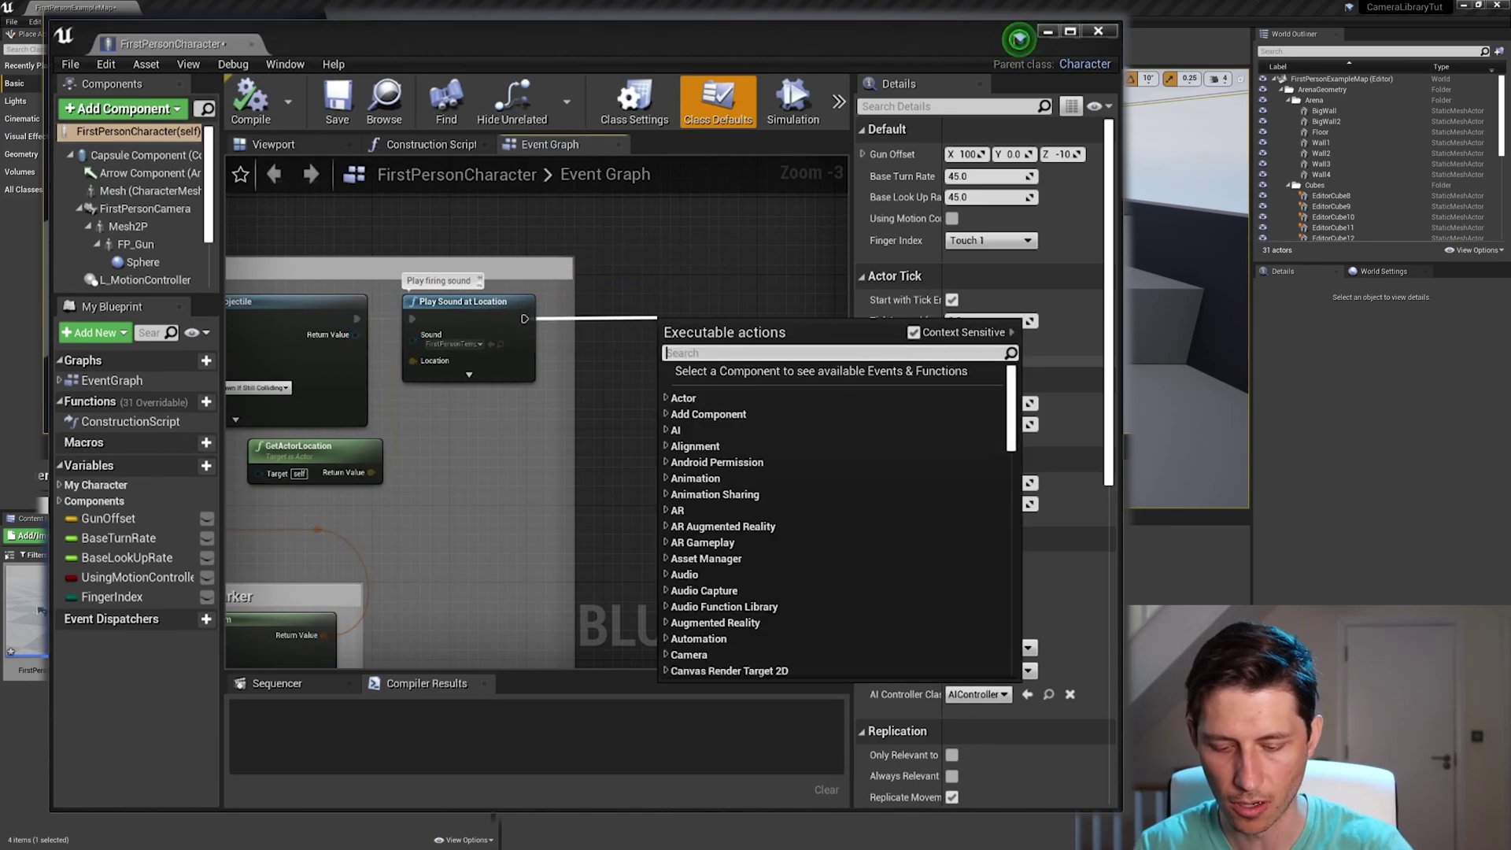
pyautogui.write('Shake')
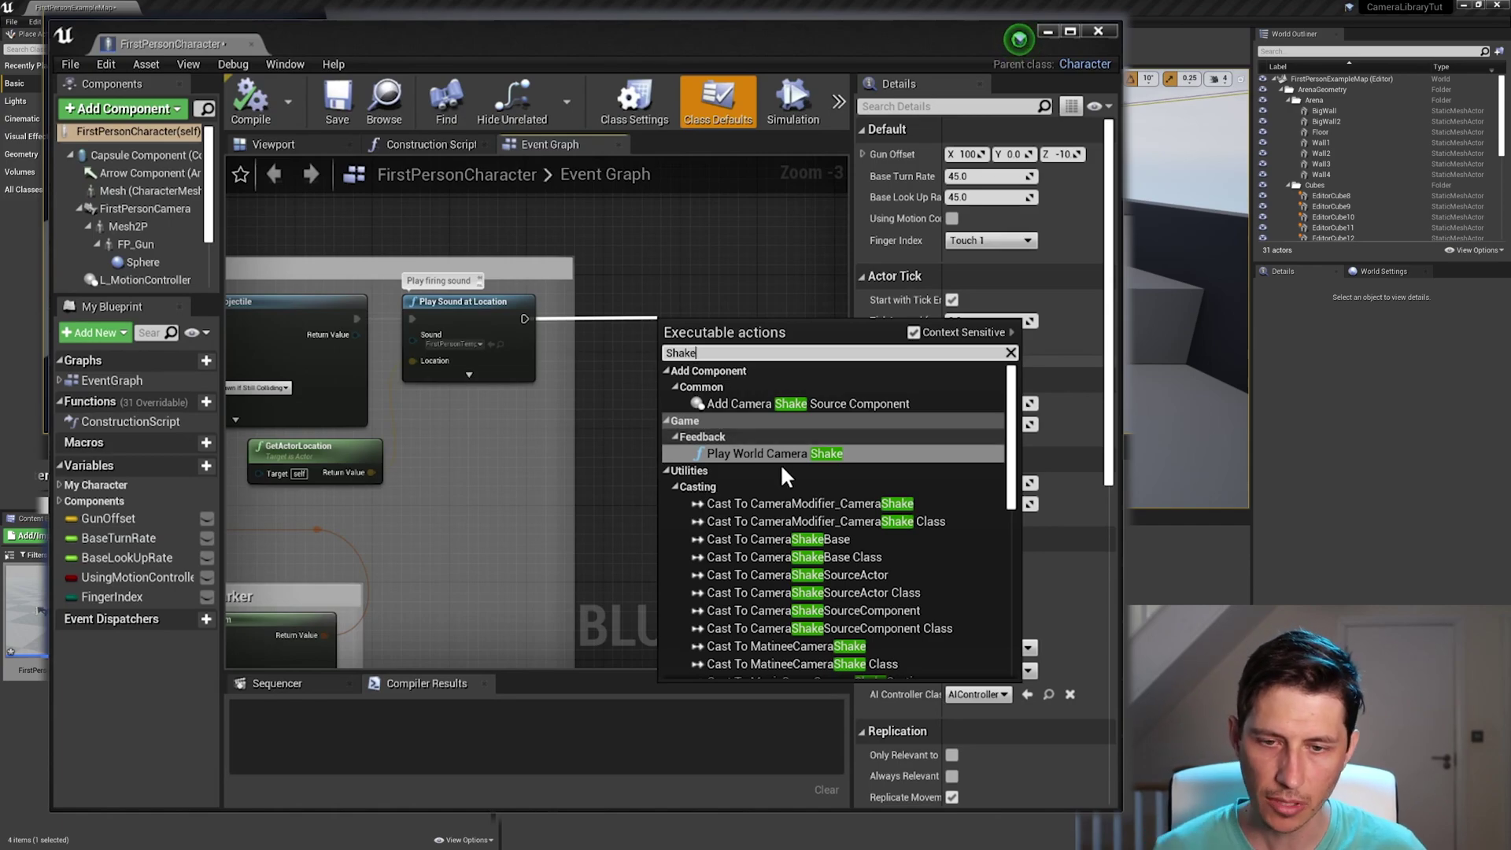
pyautogui.click(795, 451)
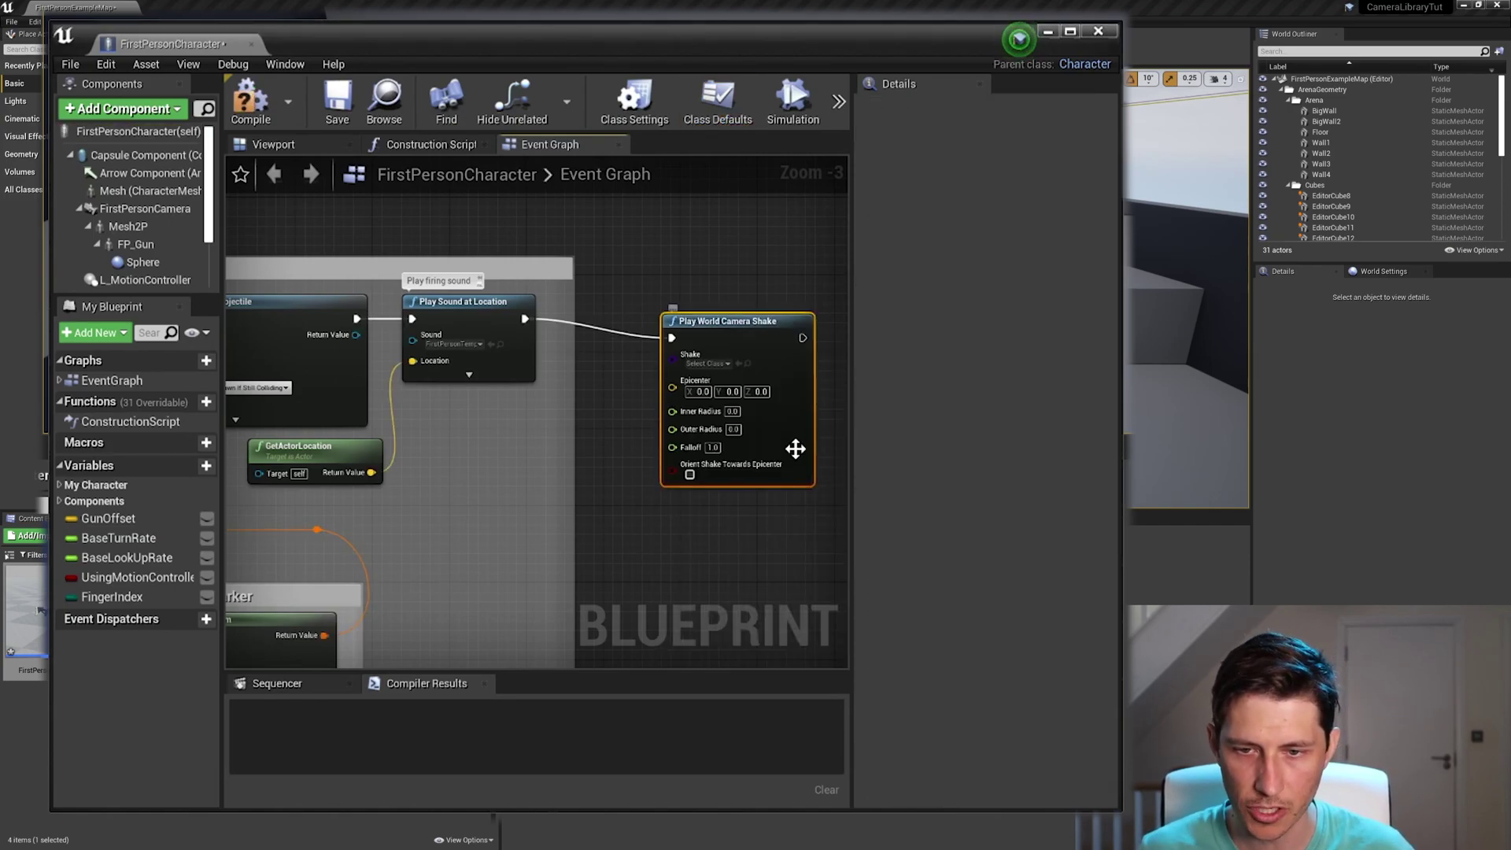
# - Set the camera shake node's Shake class to MyCameraSequenceShake and connect GetActorLocation's return value to its Epicenter
pyautogui.click(726, 365)
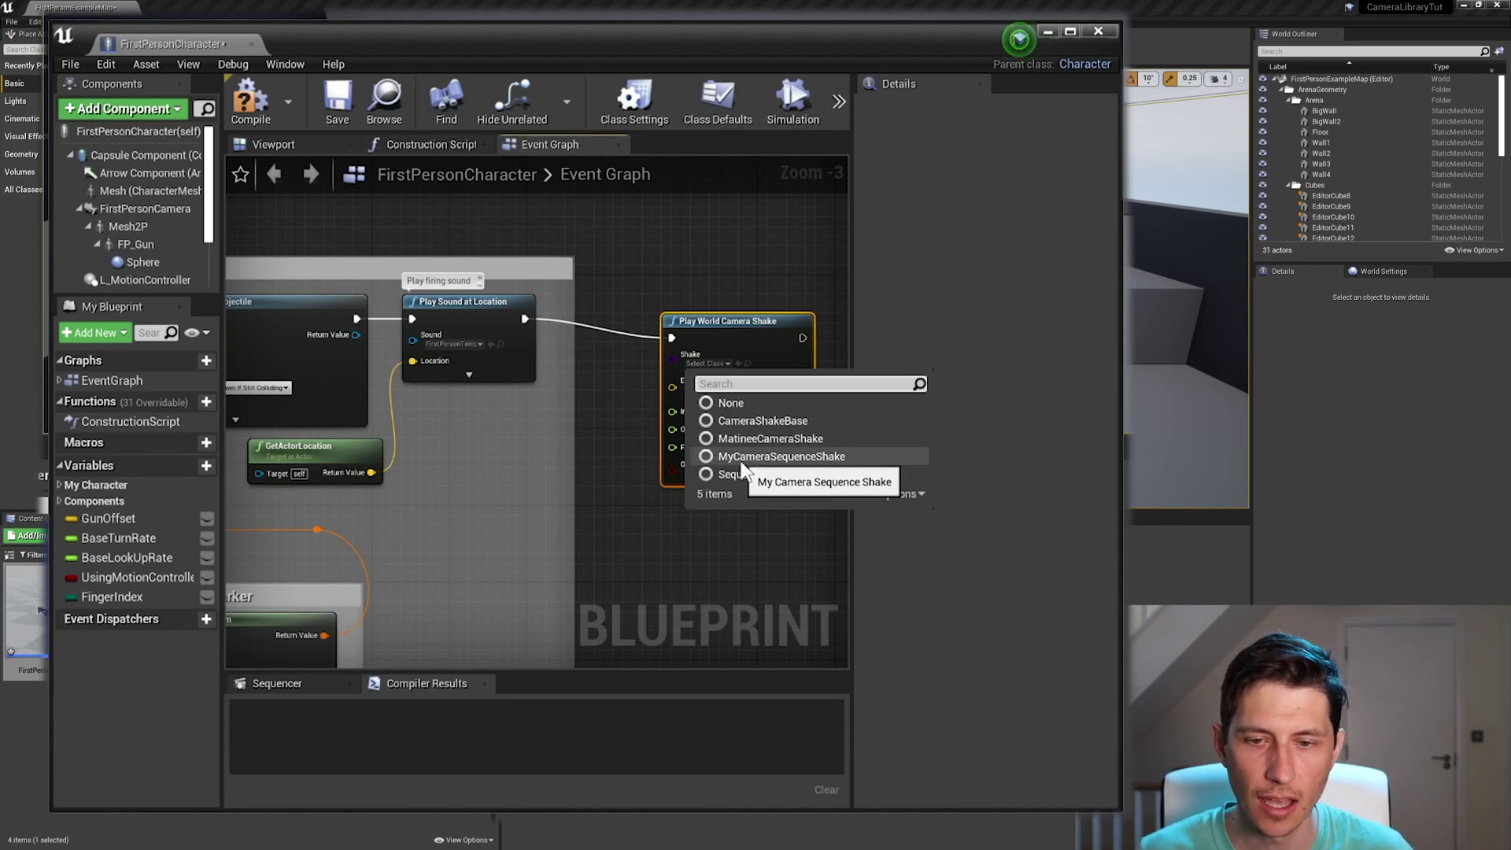
pyautogui.click(789, 457)
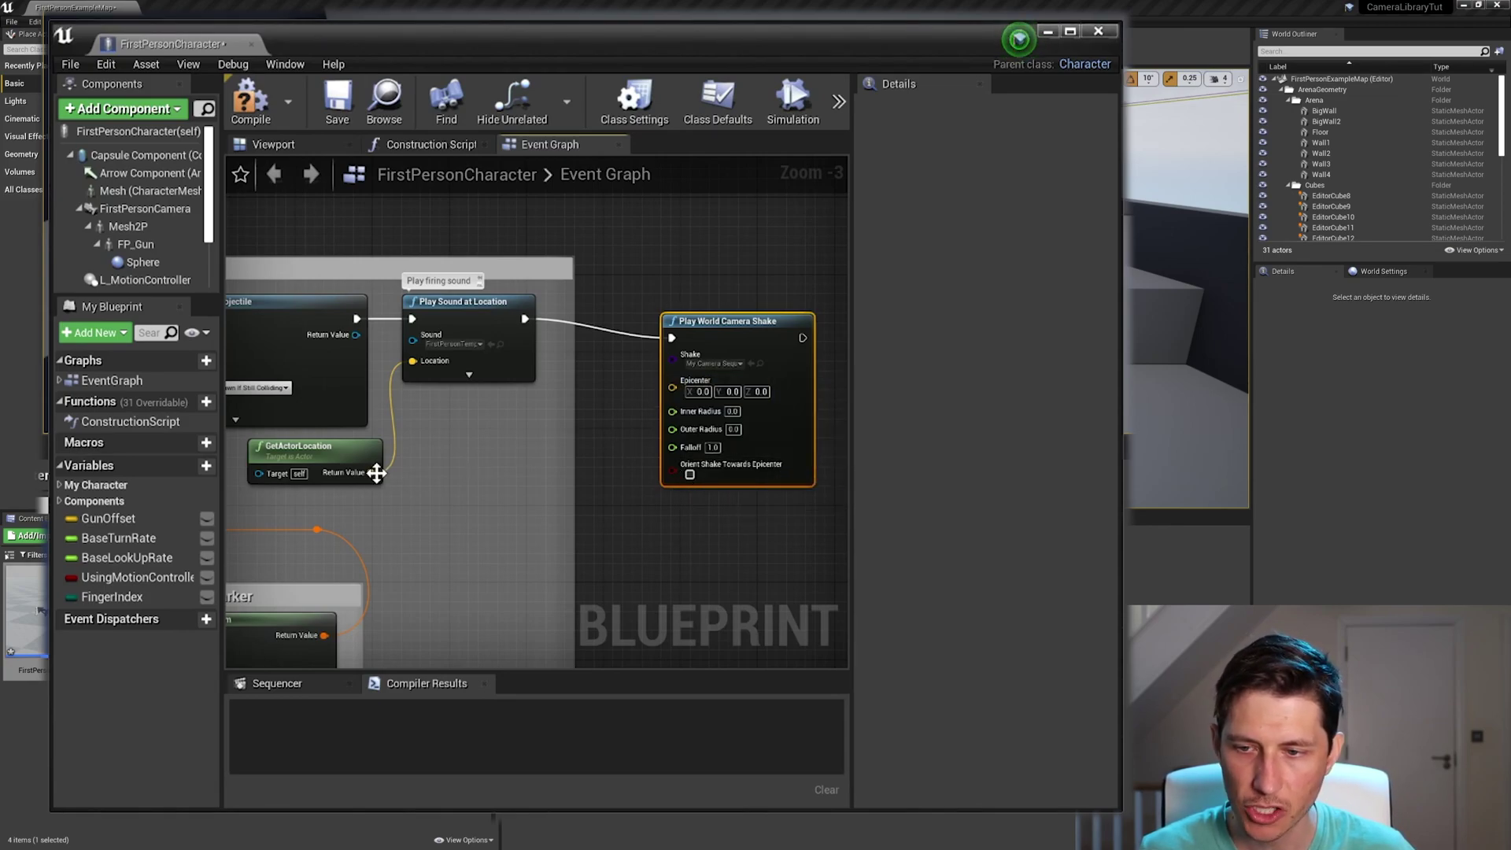
pyautogui.moveTo(371, 472); pyautogui.dragTo(674, 383)
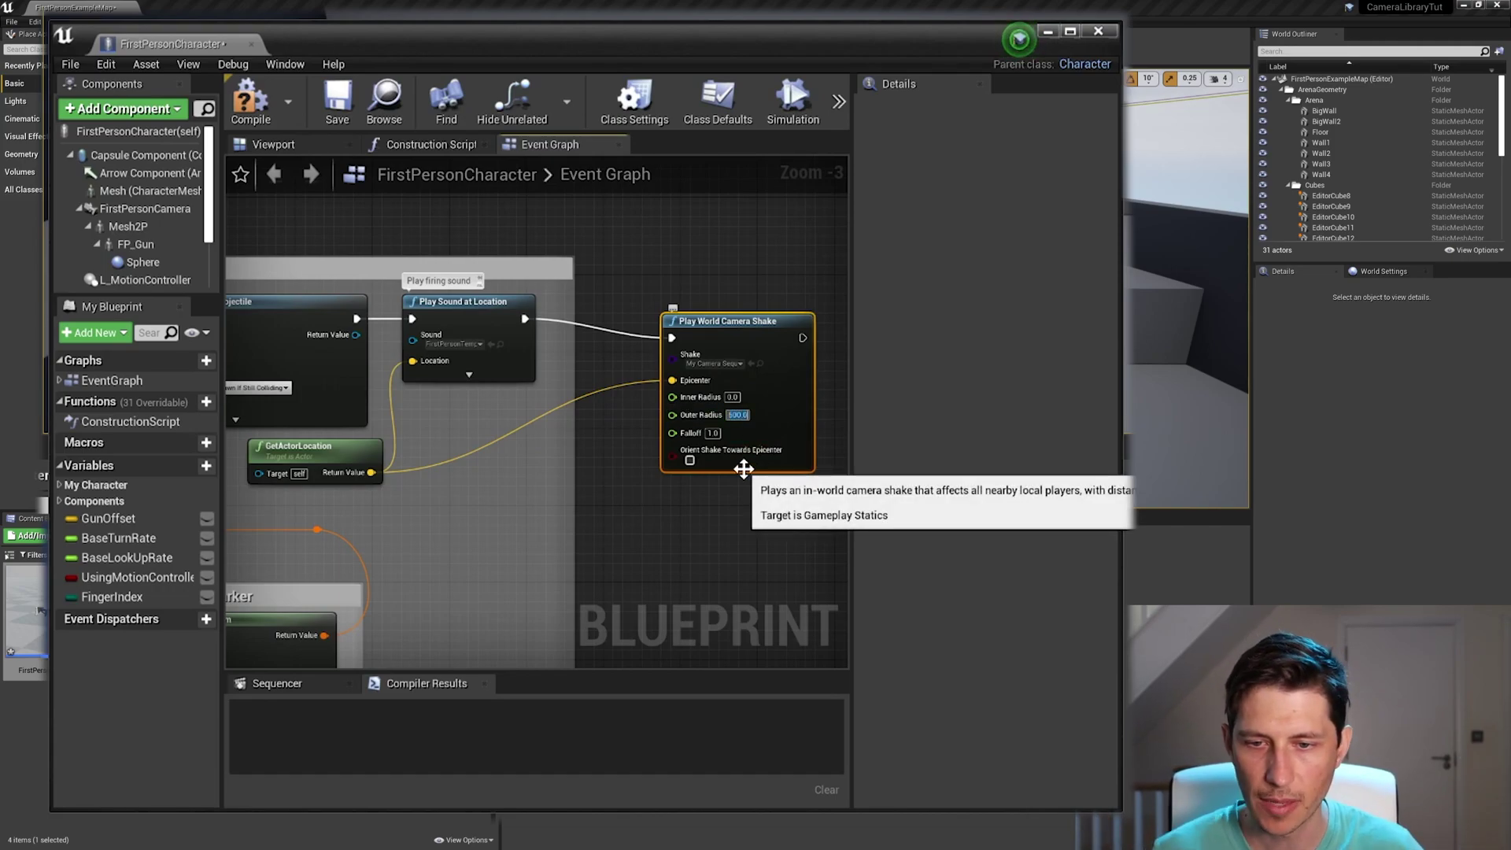
# - Set the camera shake node's Outer Radius to 500, then compile and close the FirstPersonCharacter blueprint
pyautogui.write('500')
pyautogui.press('Return')
pyautogui.moveTo(694, 543); pyautogui.dragTo(602, 536, button='right')
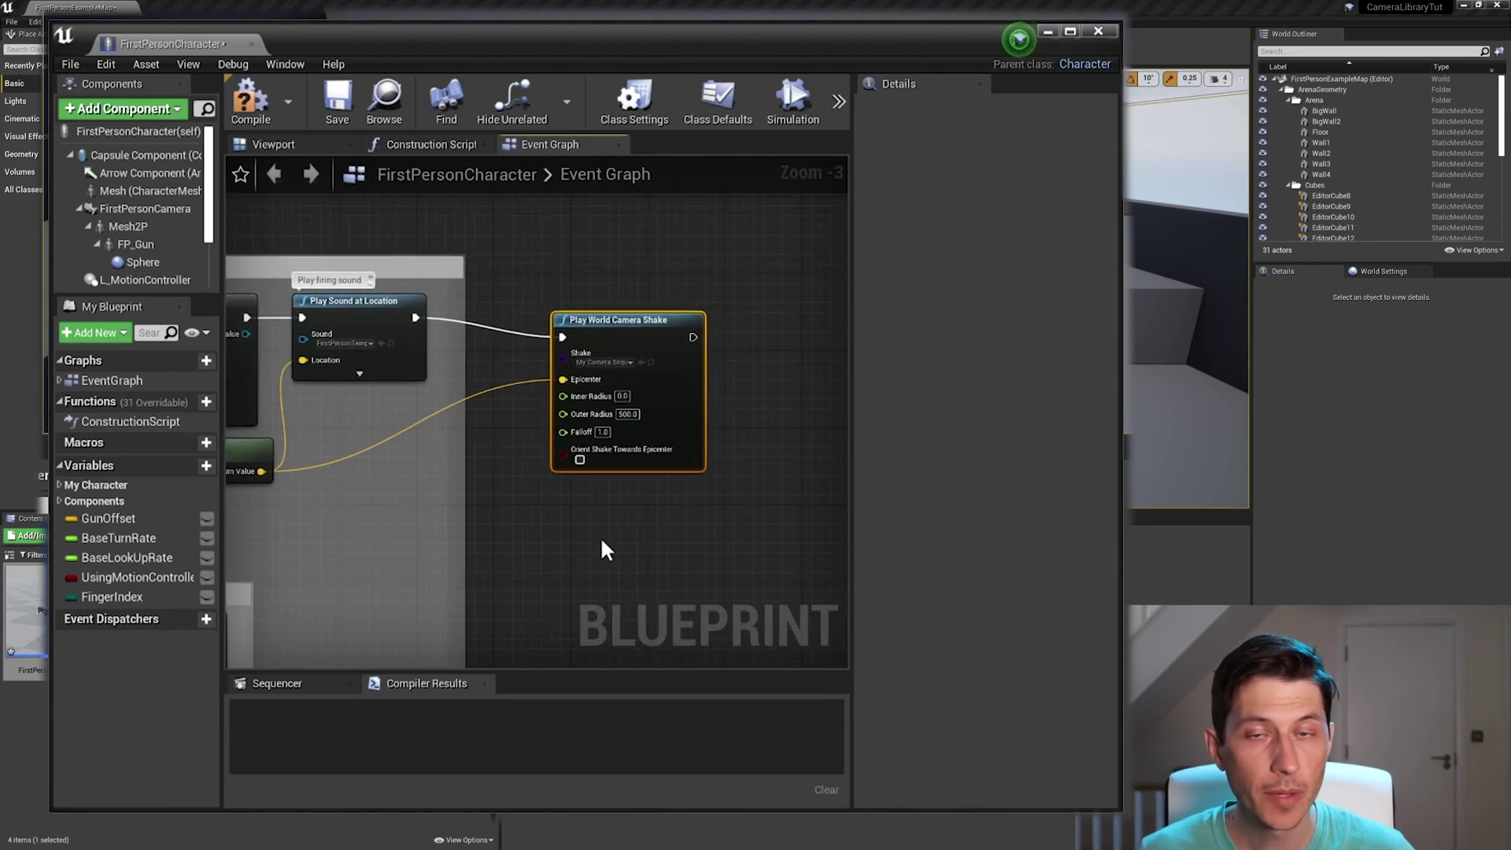
pyautogui.click(251, 100)
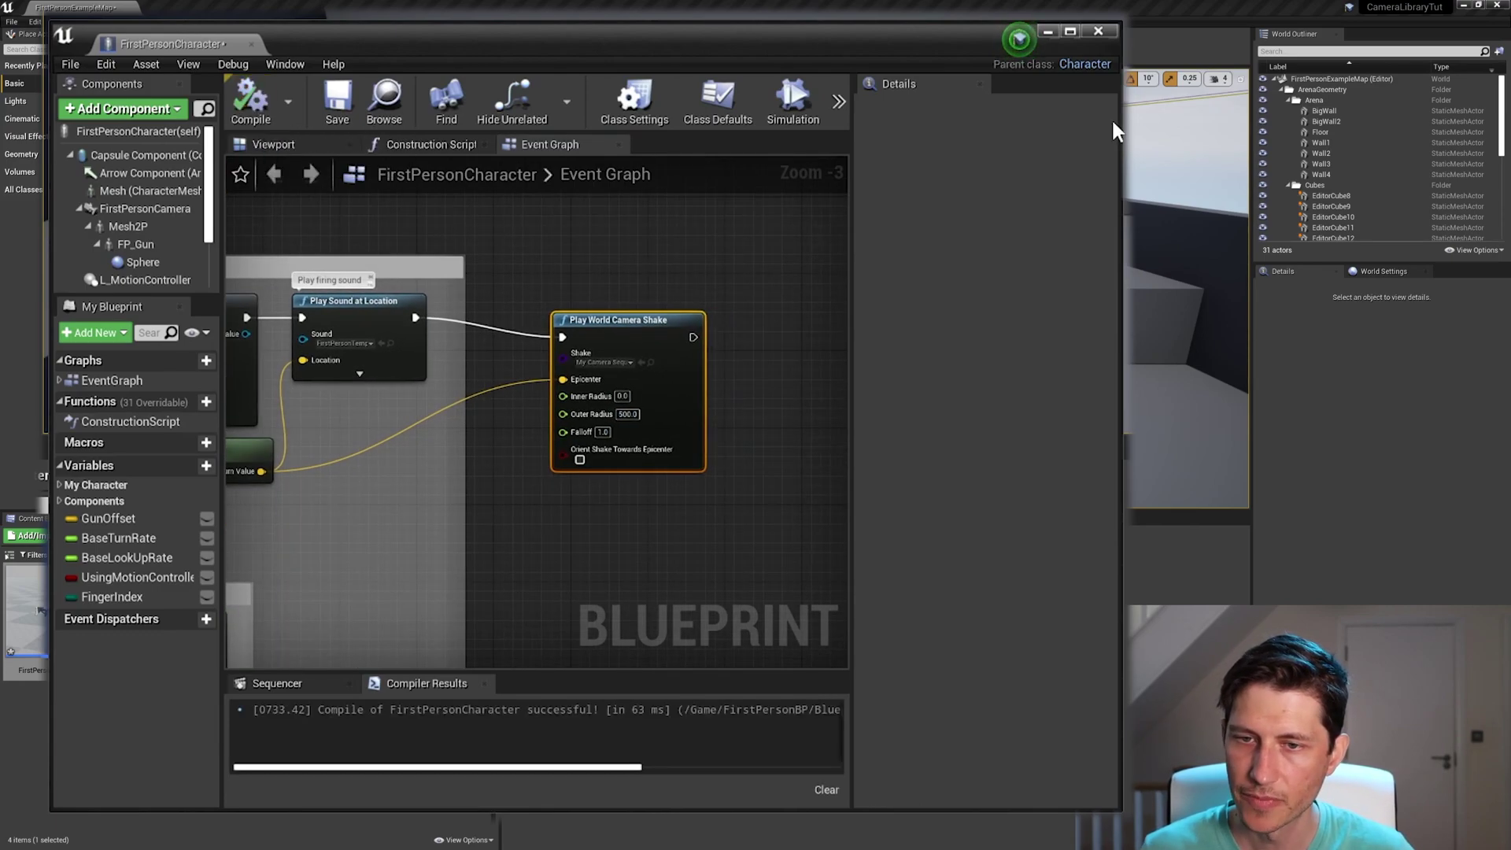
pyautogui.click(1100, 31)
# - Play the level and fire the gun repeatedly to test the camera shake, then stop the play session
pyautogui.click(743, 44)
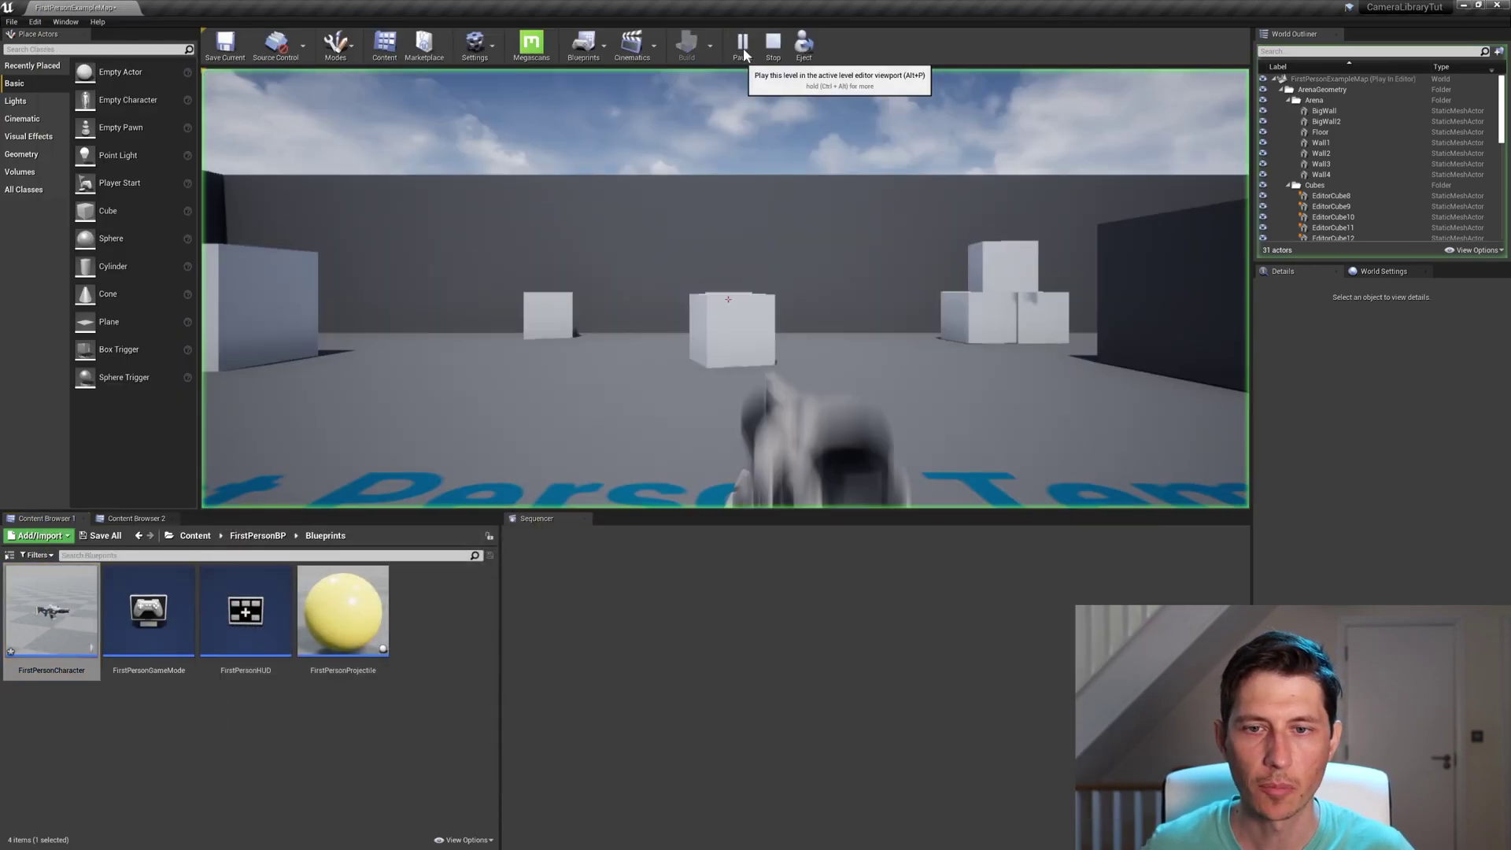
pyautogui.click(745, 249)
pyautogui.click(745, 249)
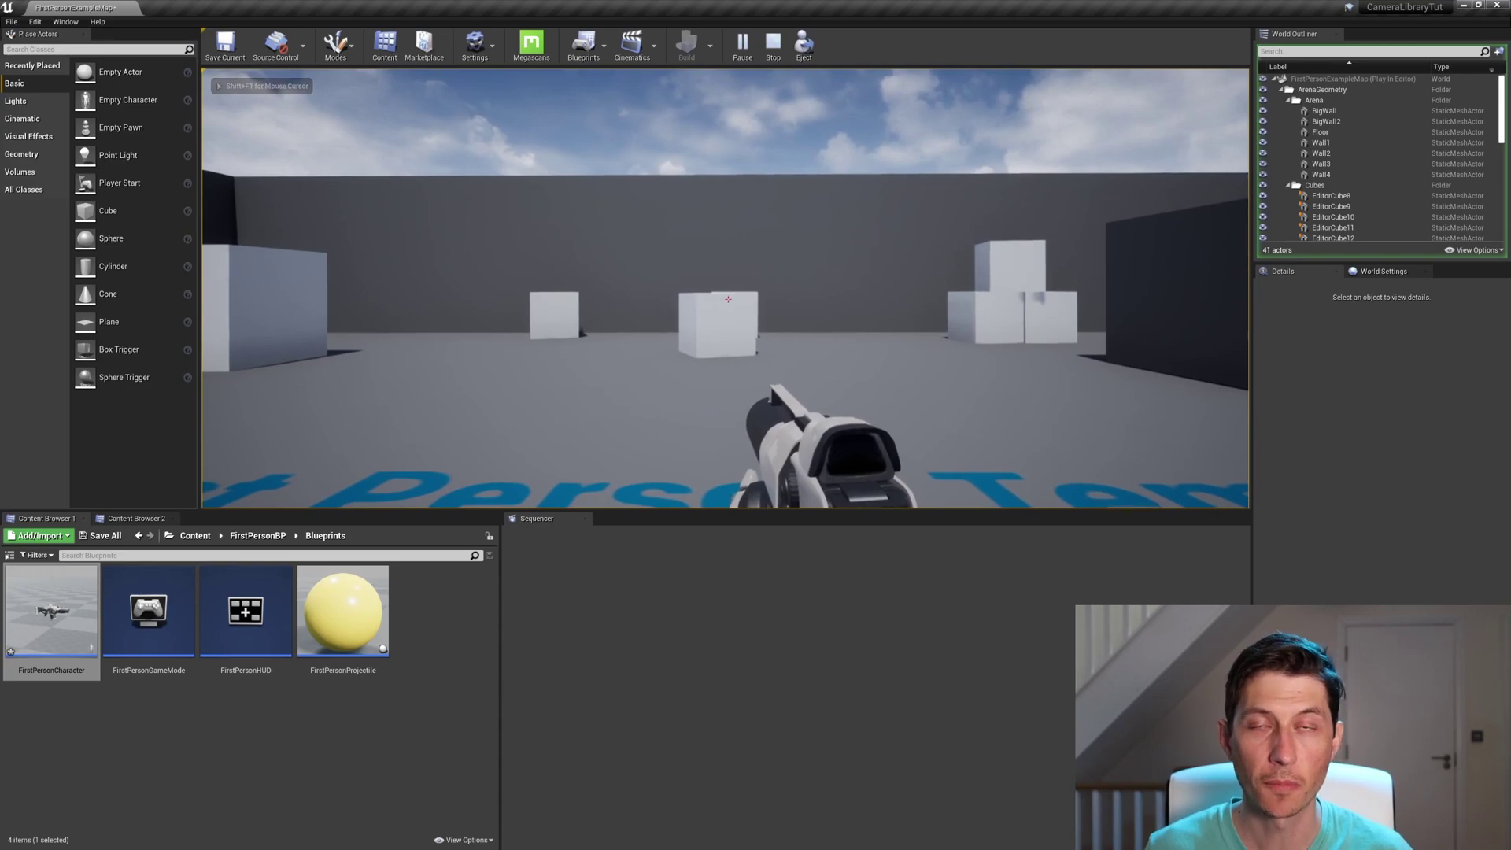
pyautogui.press('space')
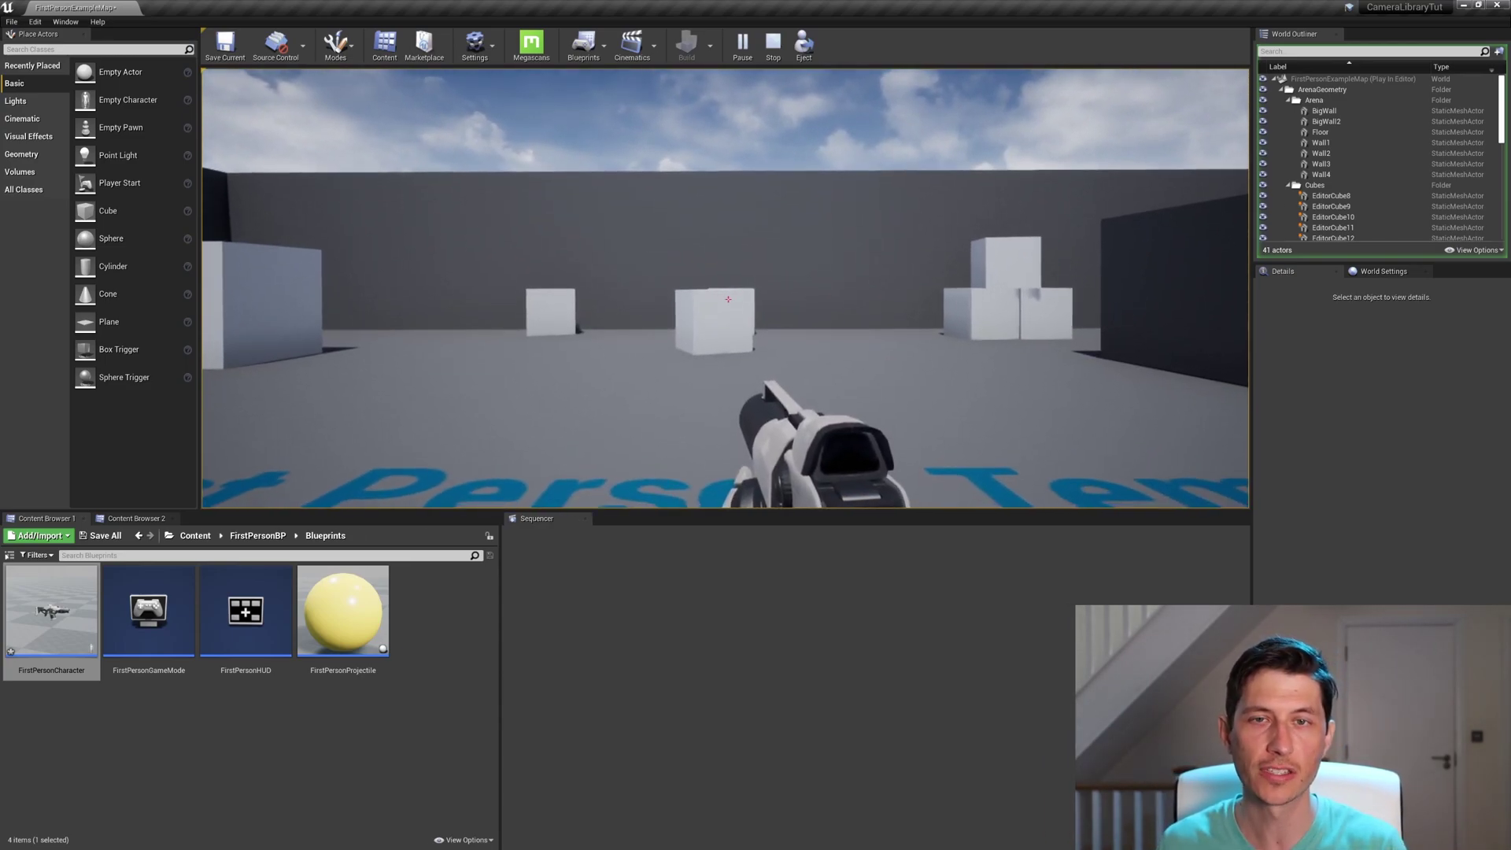
pyautogui.press('space')
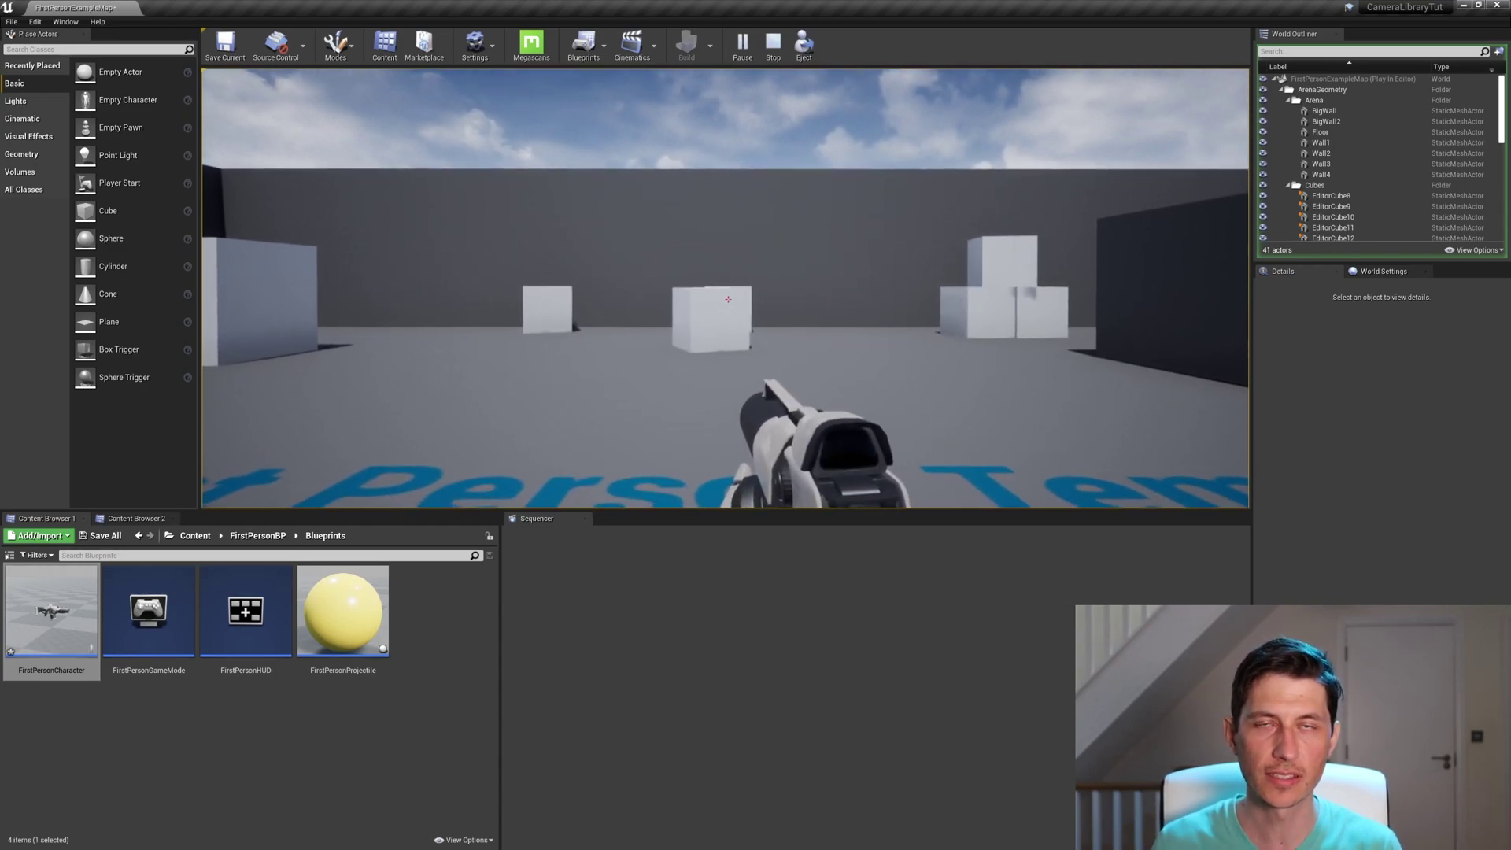
pyautogui.press('space')
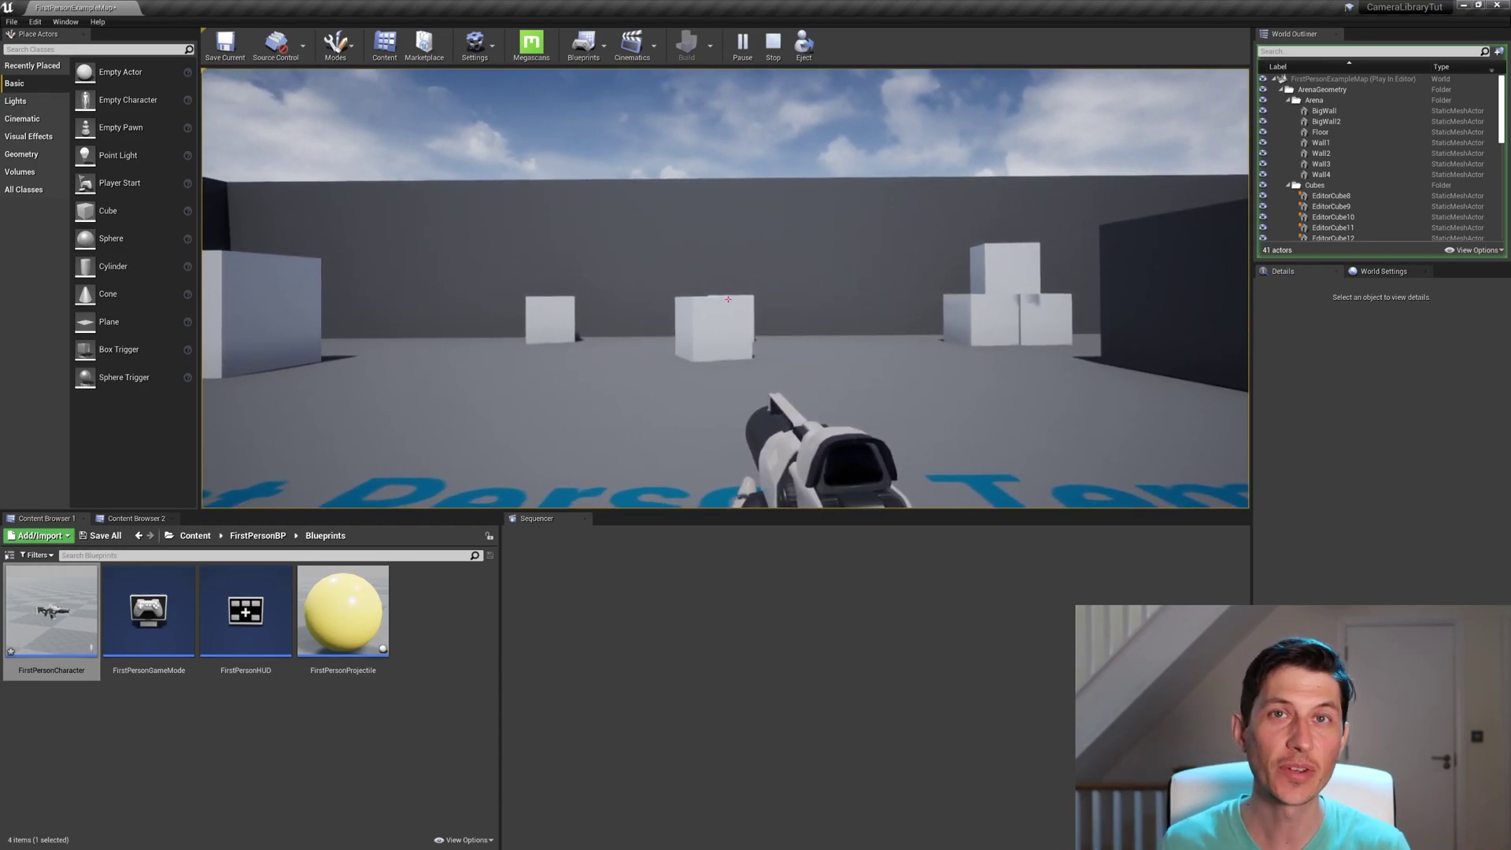
pyautogui.press('space')
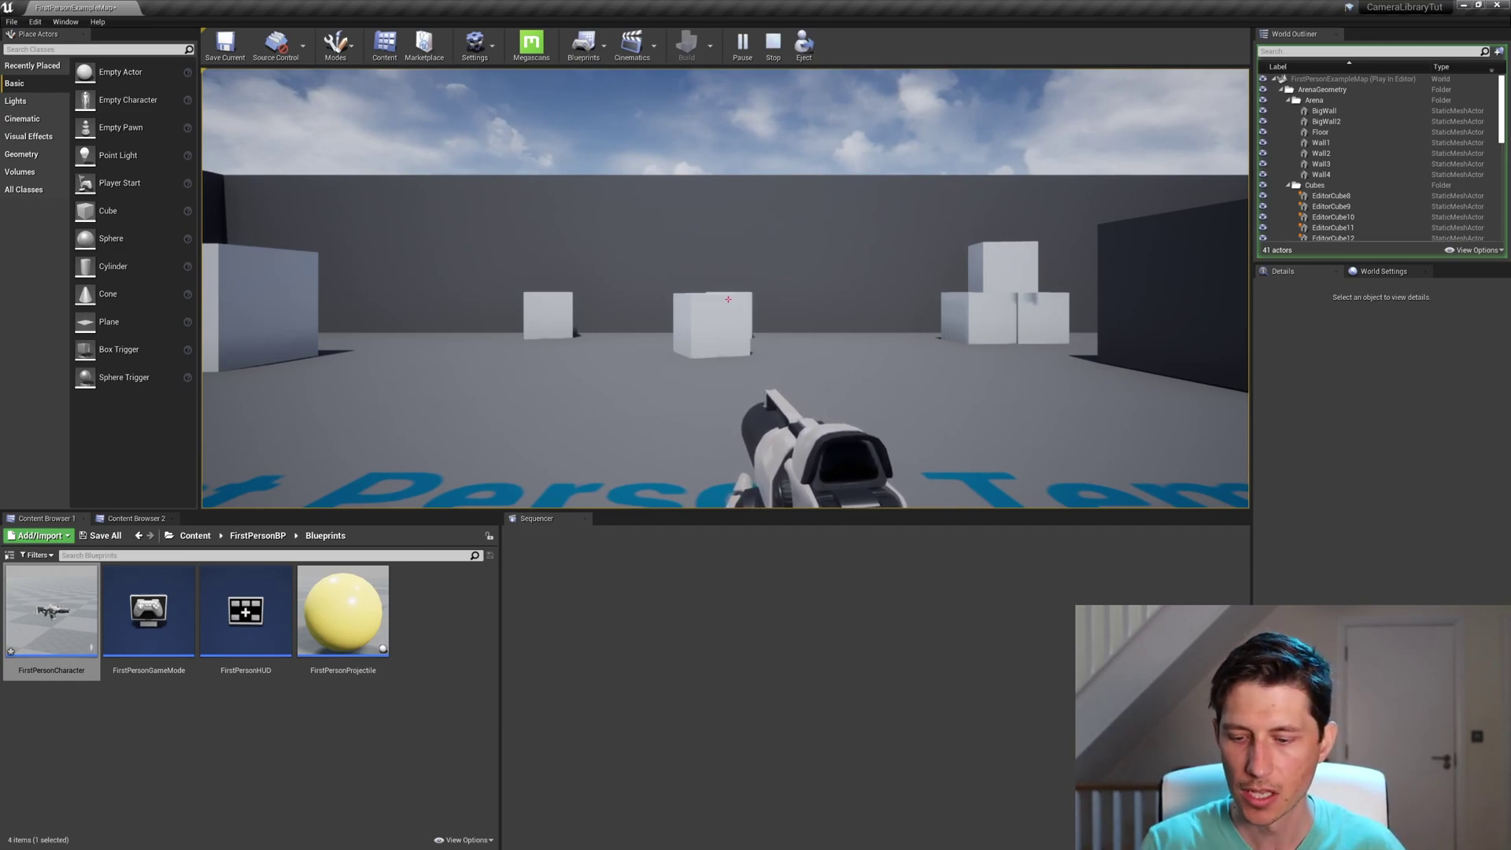
pyautogui.press('Escape')
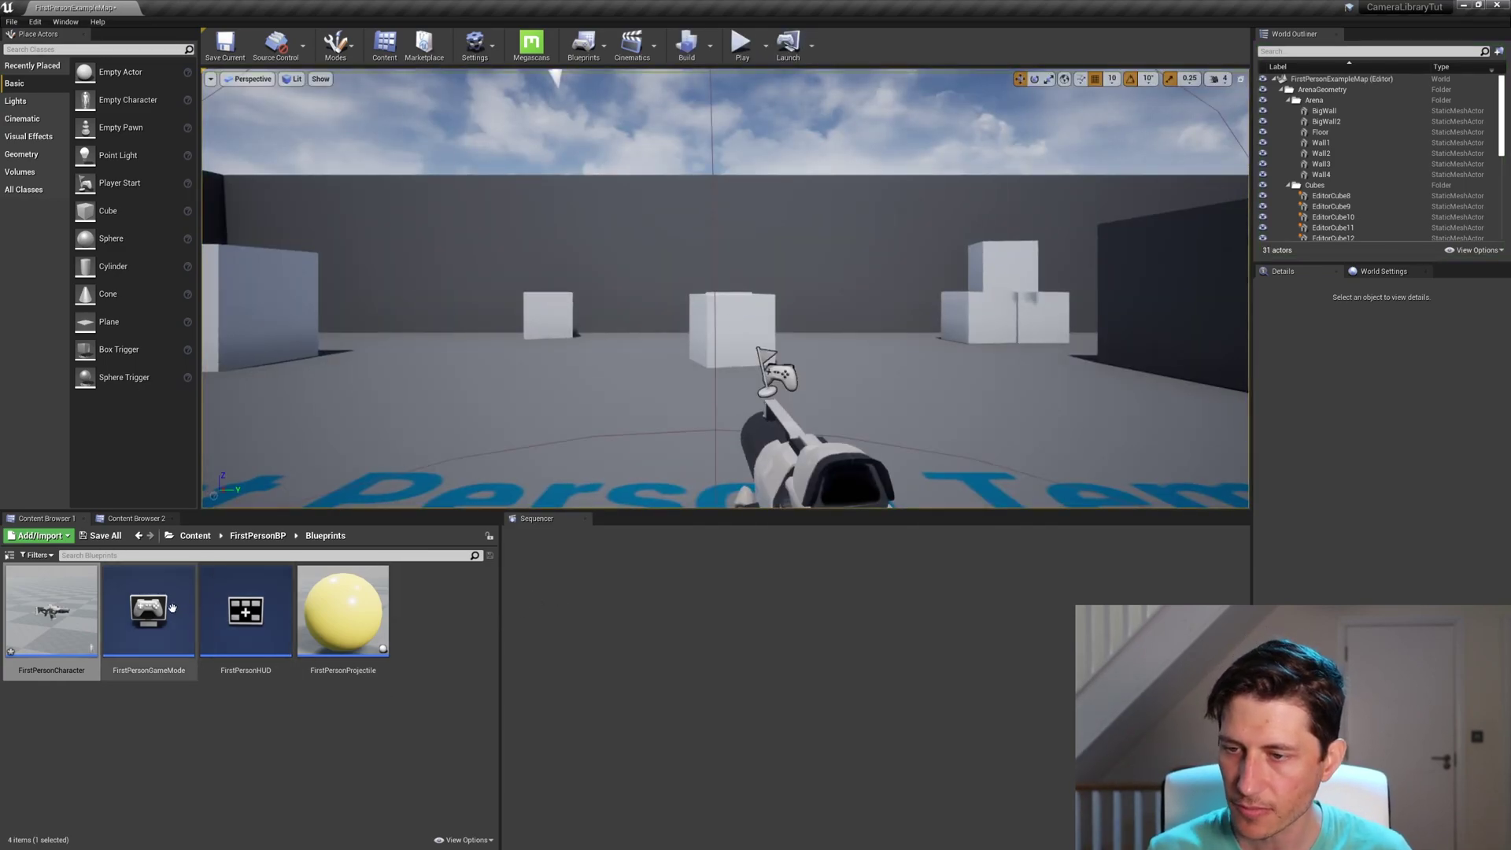
# - Go to the Raw folder of _CameraLibrary in Content Browser 2 and filter its assets by "gun"
pyautogui.click(134, 519)
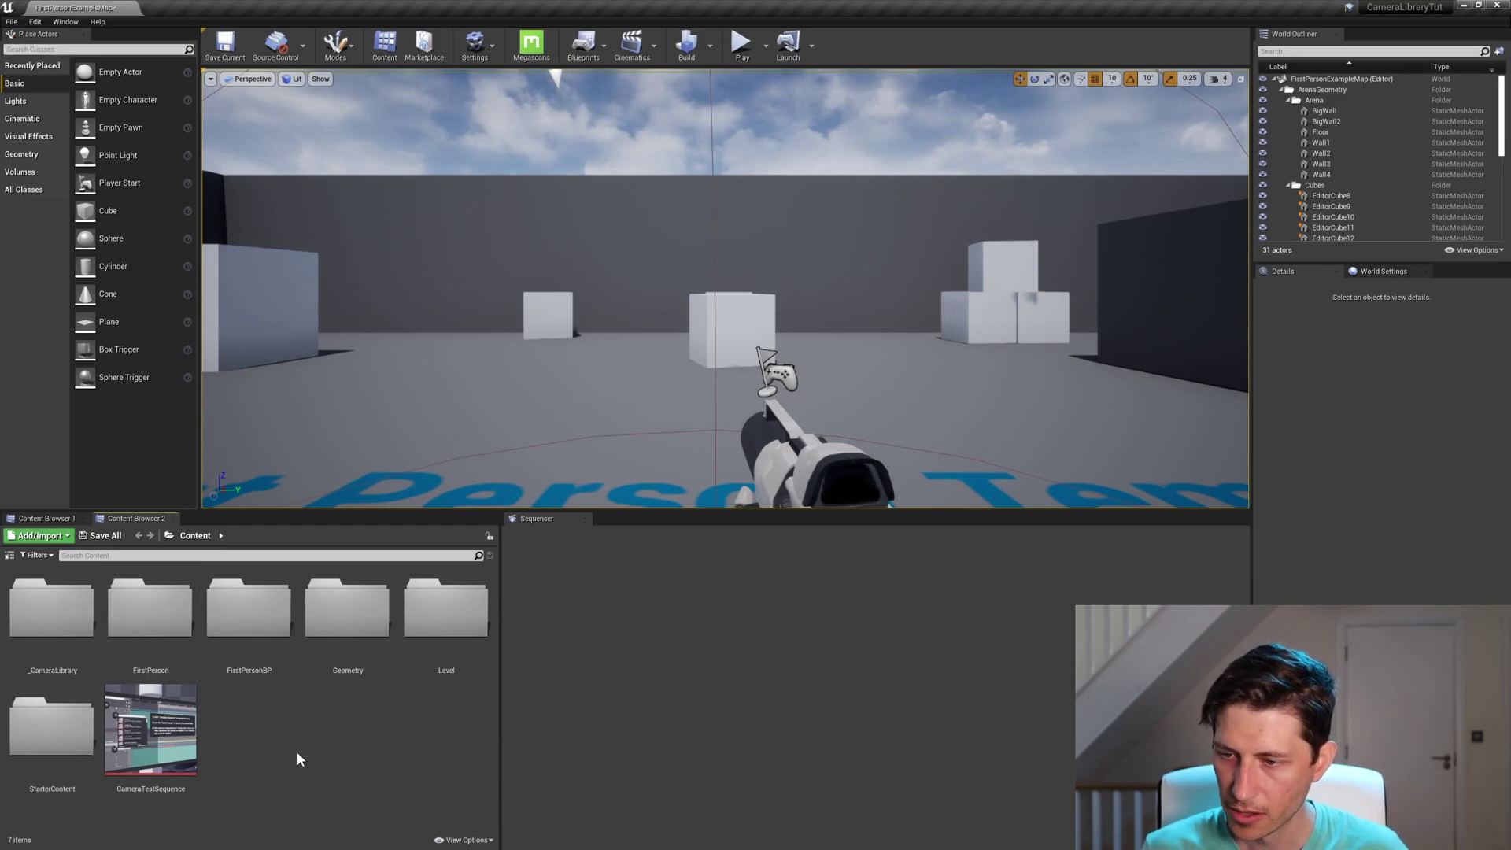
pyautogui.doubleClick(52, 629)
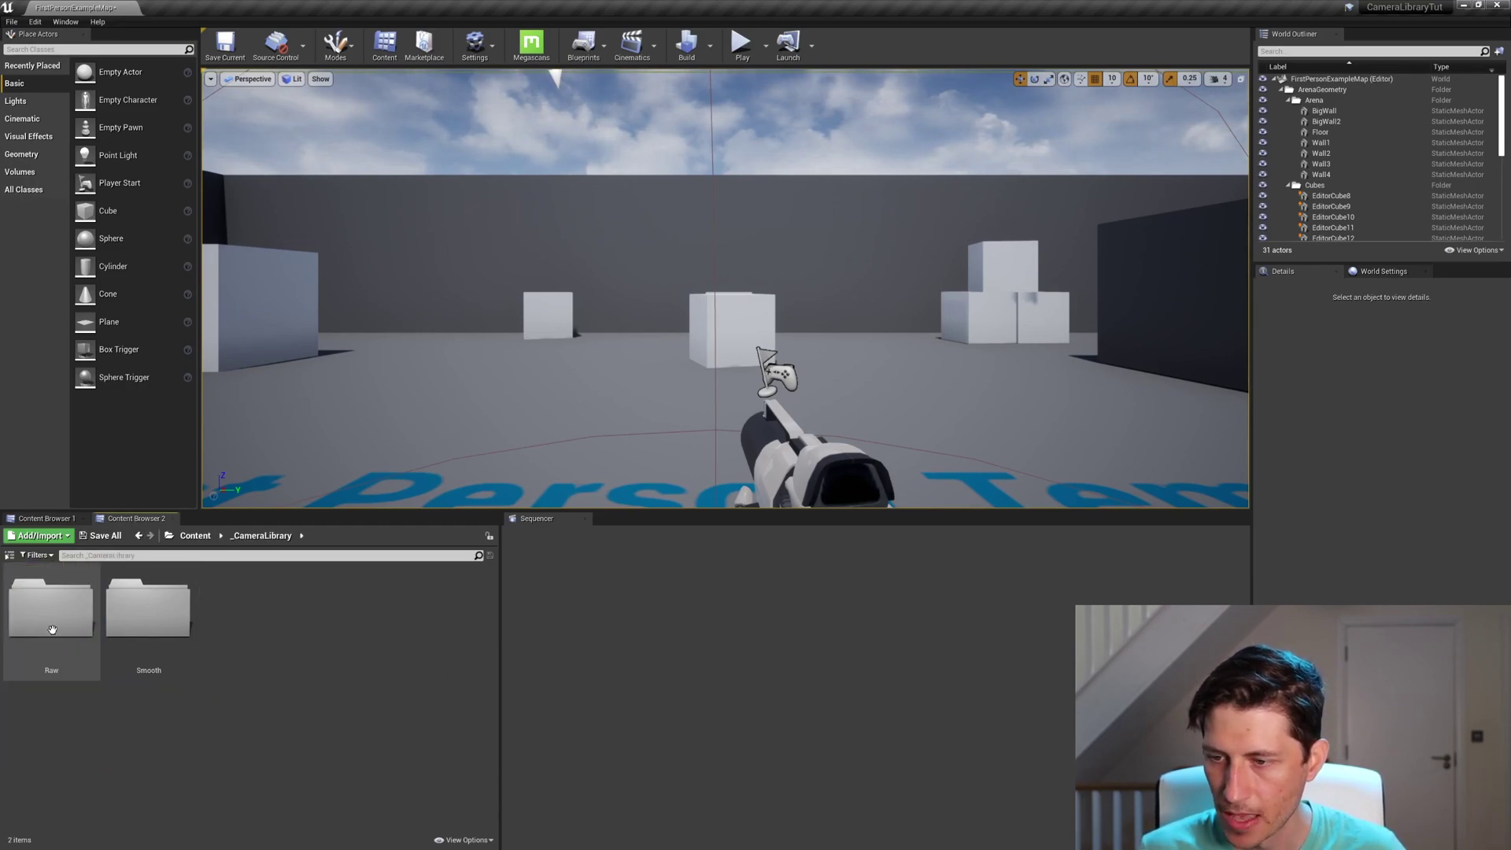
pyautogui.doubleClick(52, 630)
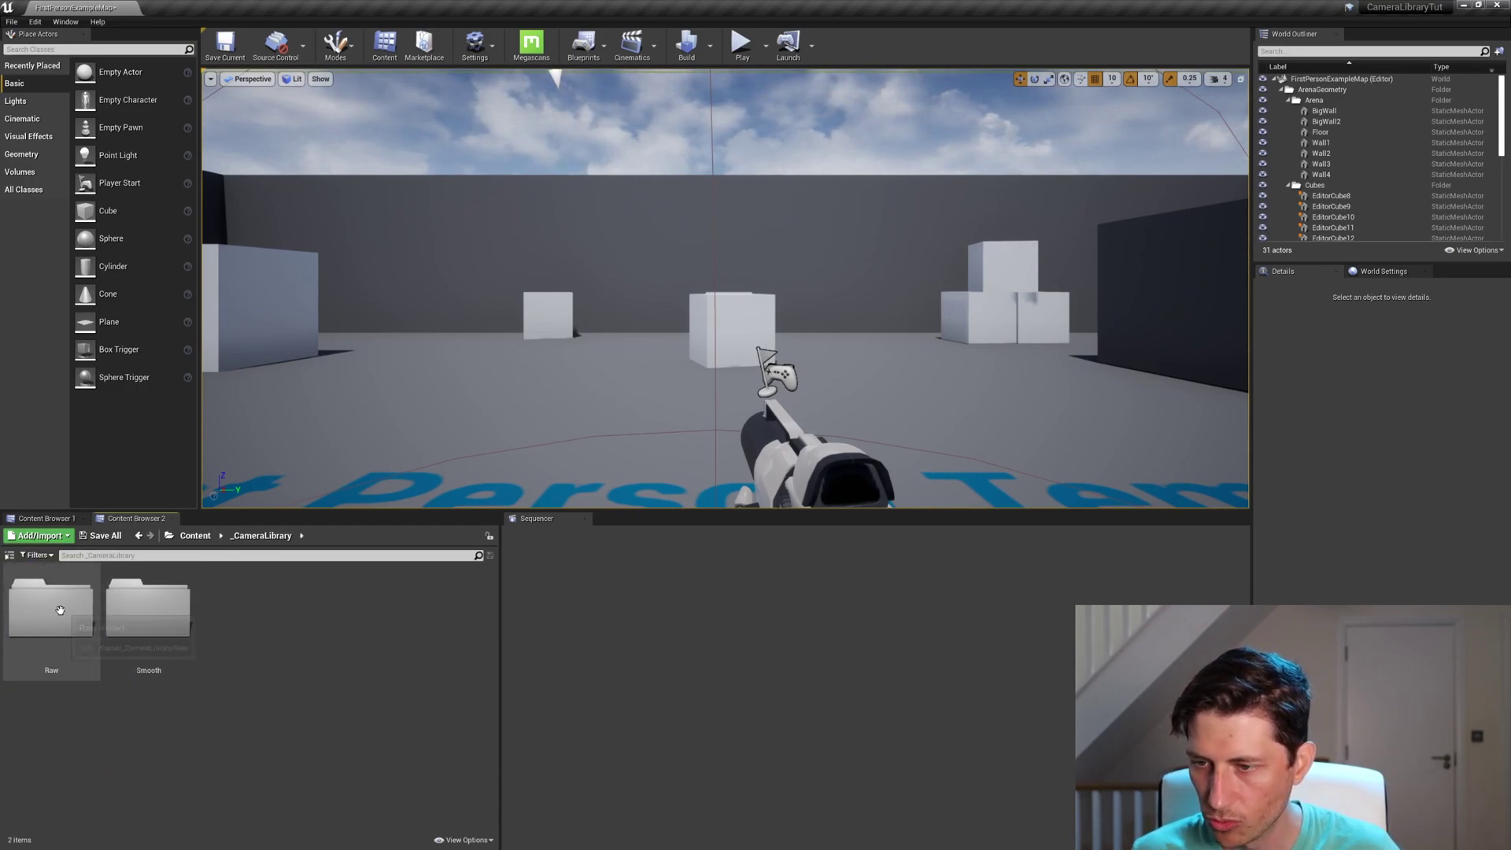
pyautogui.click(236, 555)
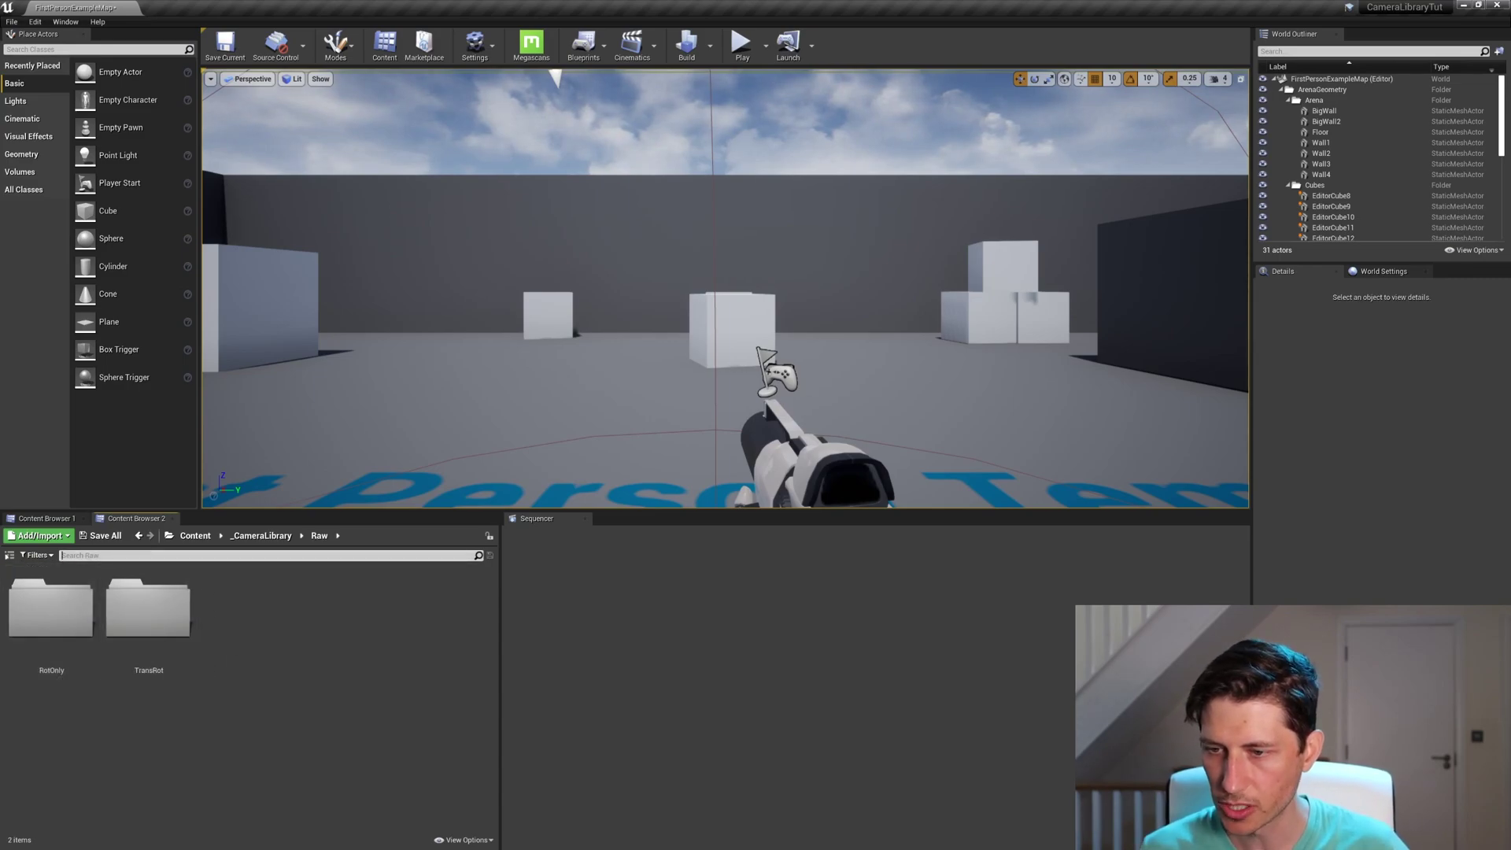
pyautogui.write('gun')
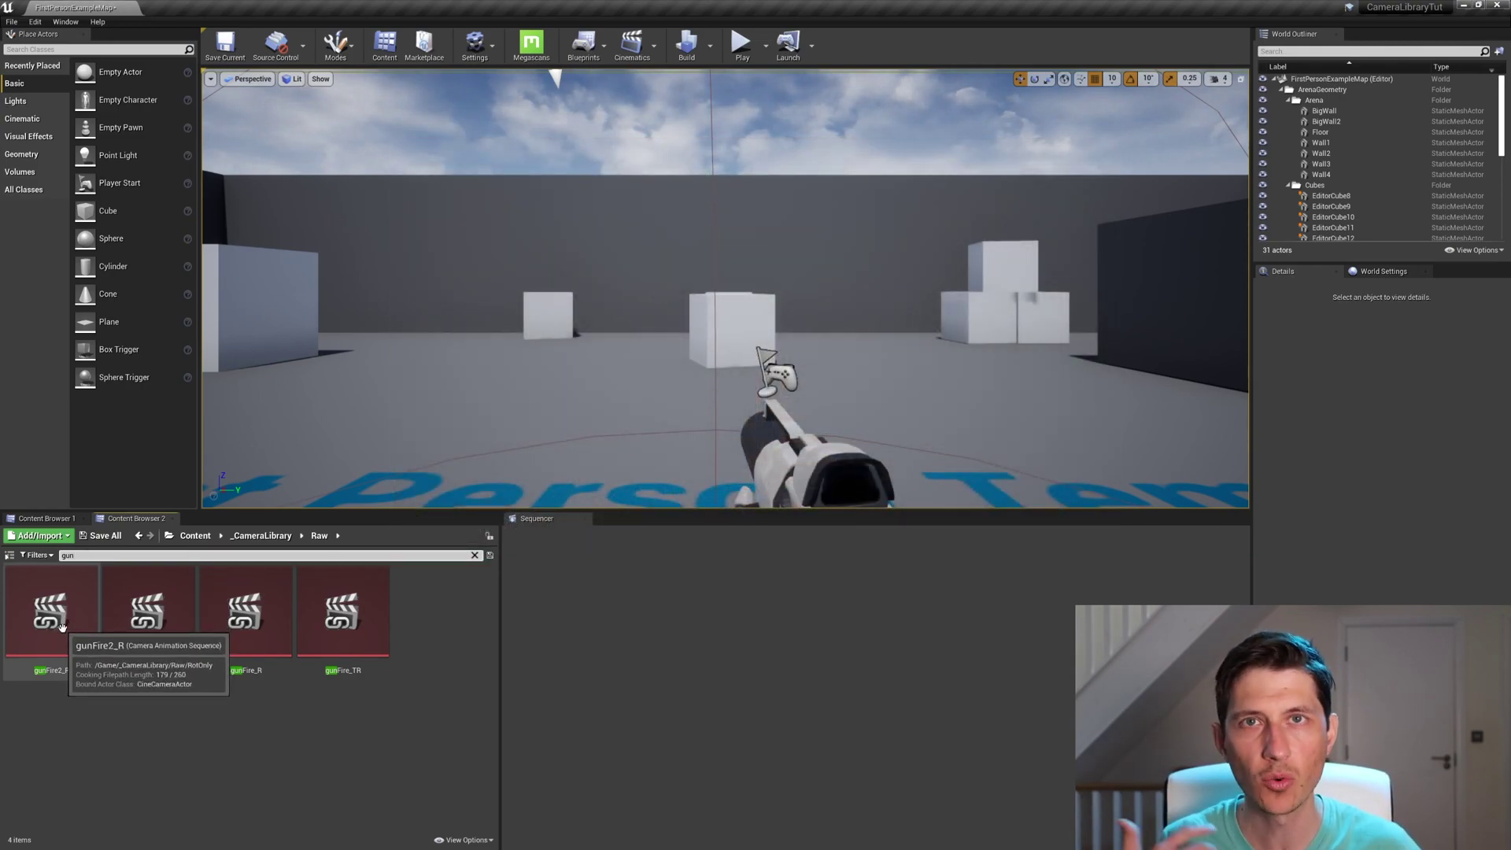
# - Duplicate the gunFire2_R camera animation sequence, keeping the suggested name
pyautogui.rightClick(63, 626)
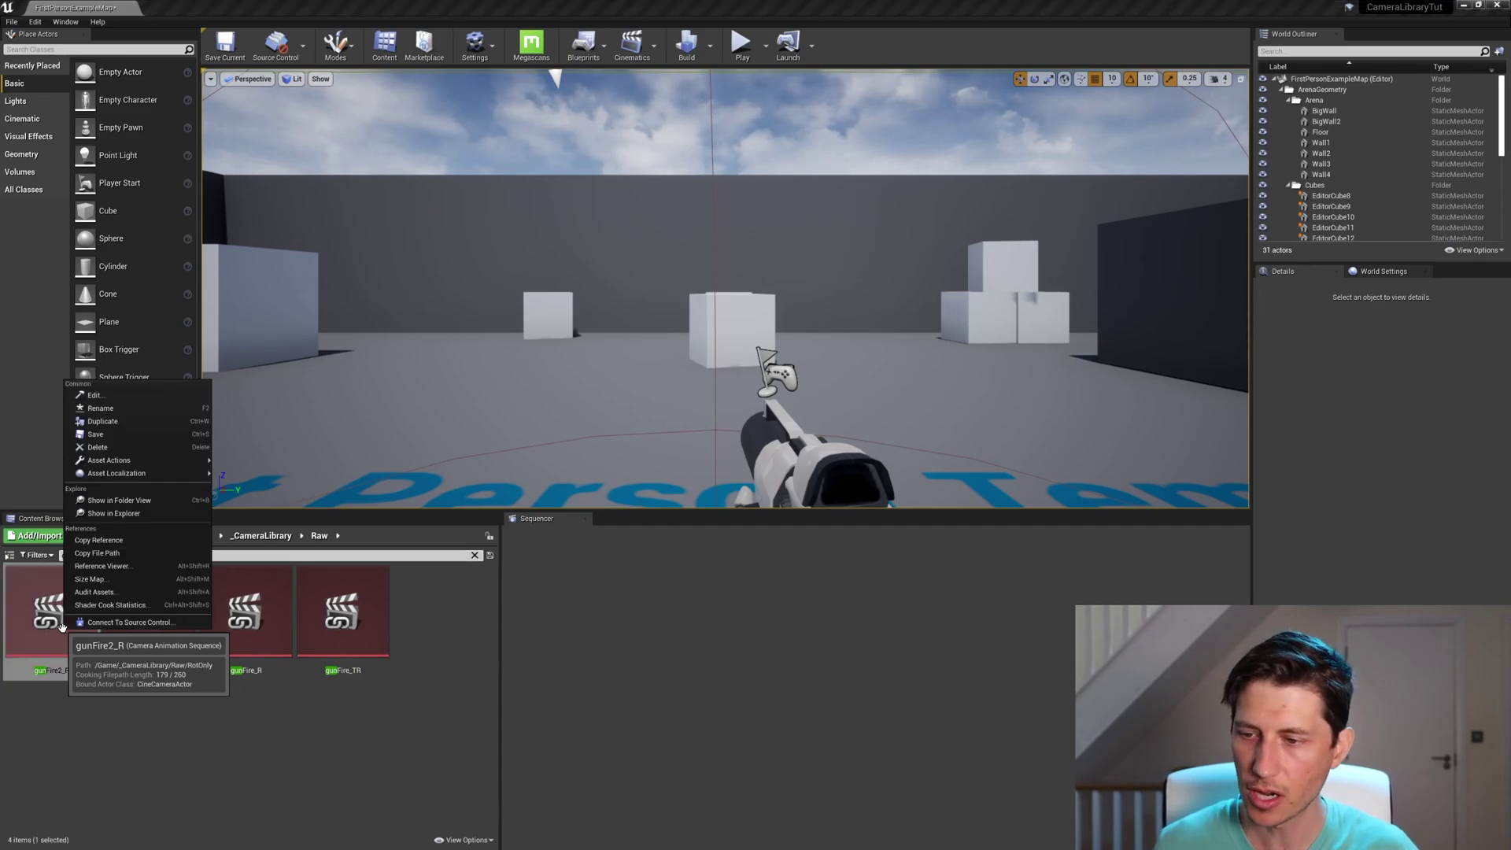
pyautogui.click(125, 426)
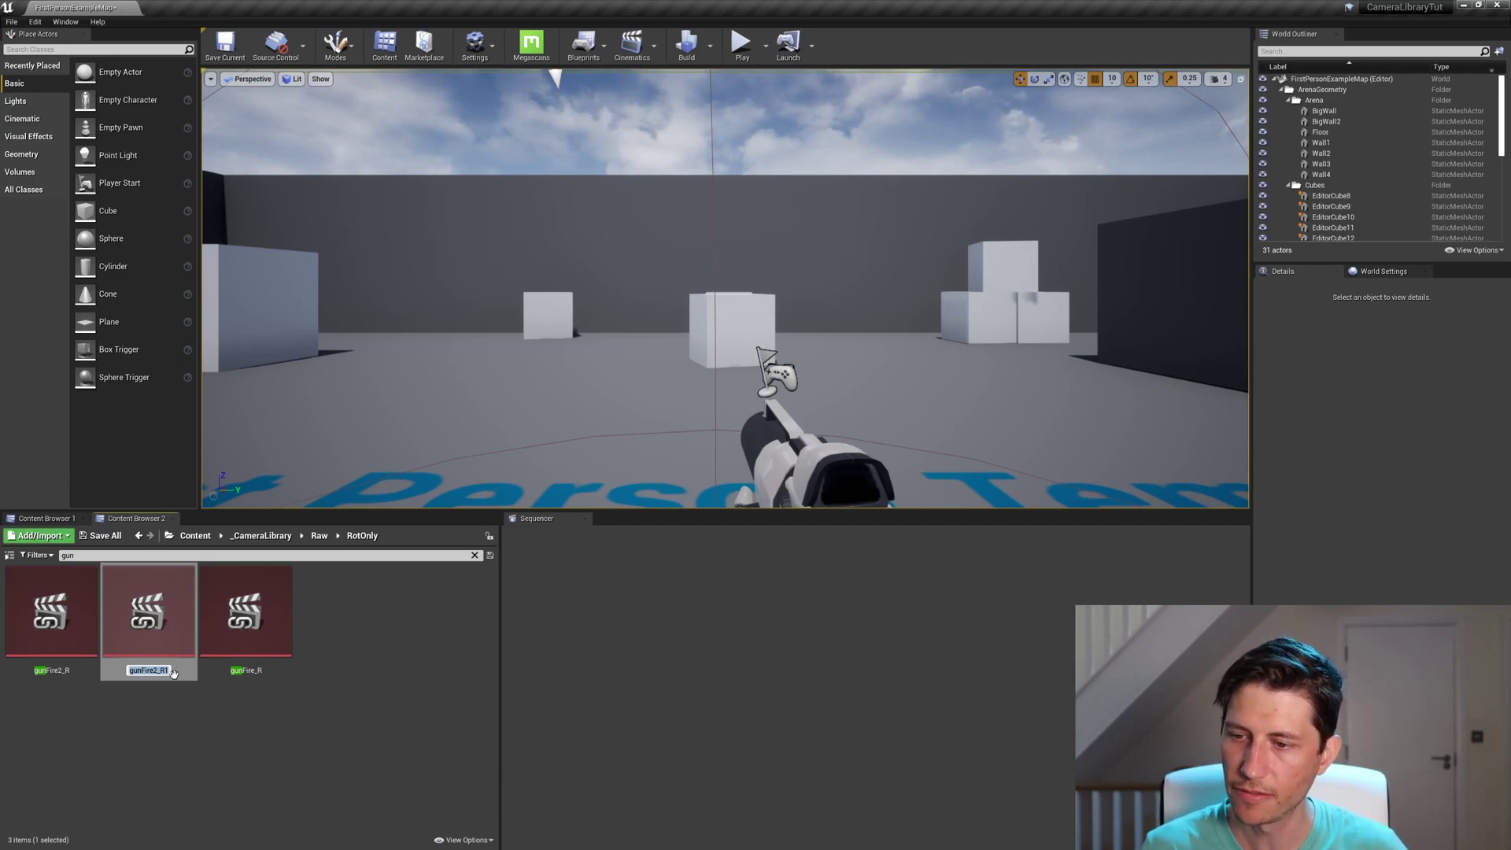
pyautogui.press('Return')
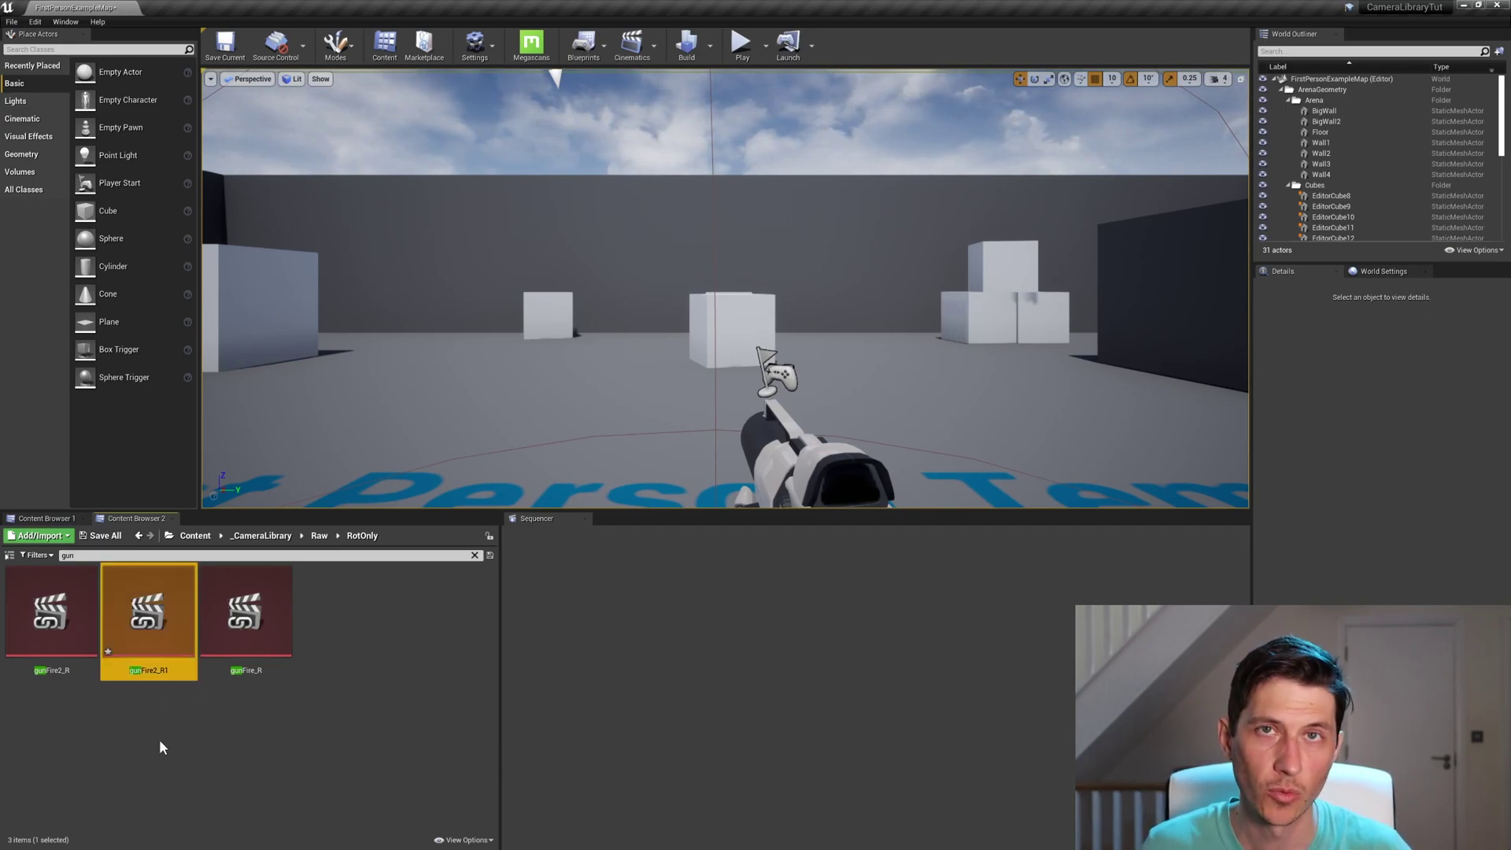
# - Open the duplicated gunfire sequence in Sequencer and show the Cine Camera Actor's animation in the curve editor
pyautogui.doubleClick(147, 623)
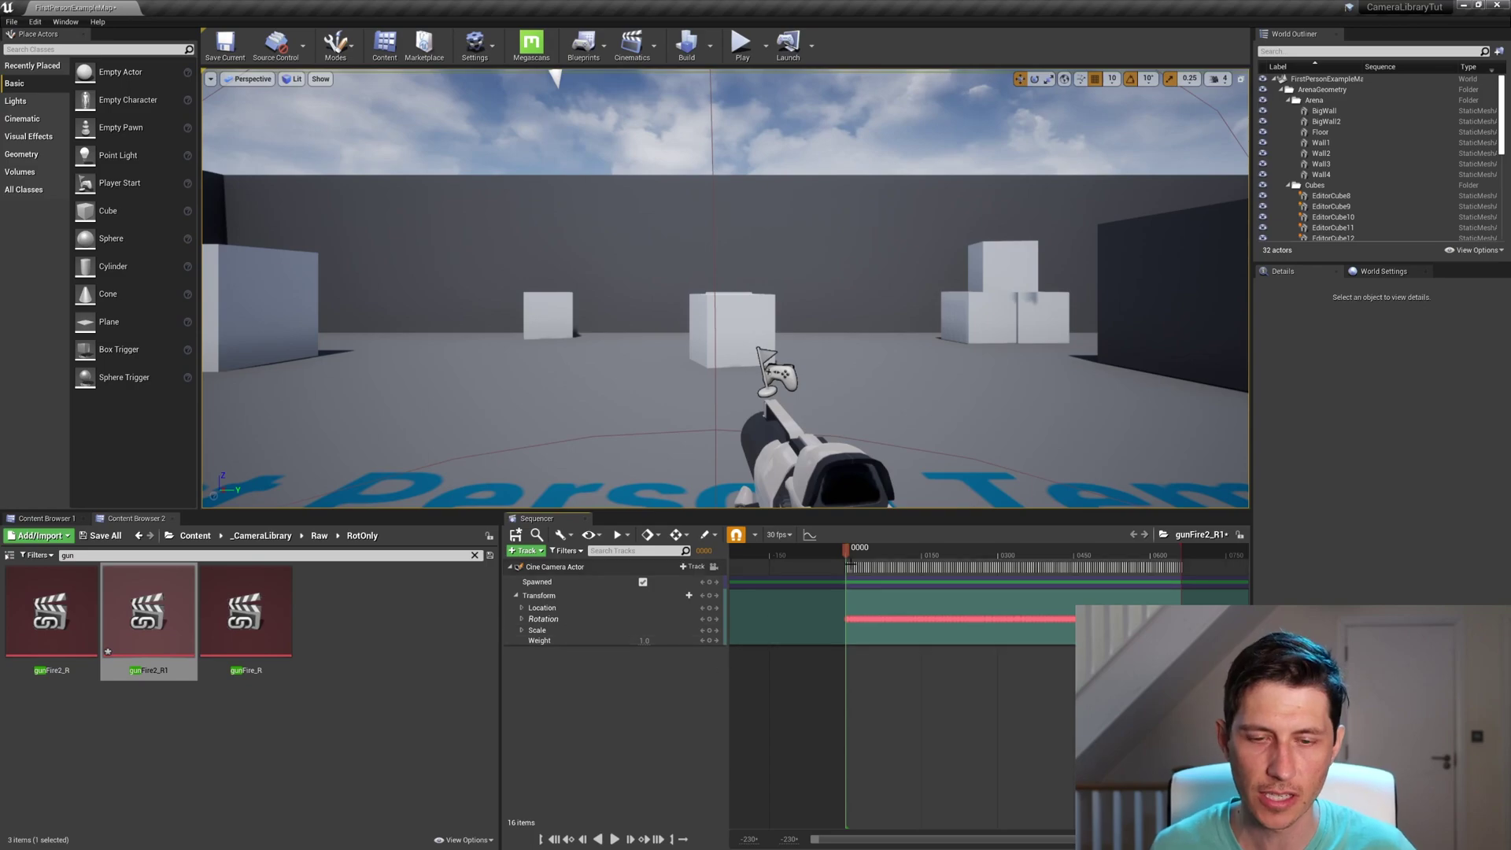
pyautogui.click(586, 566)
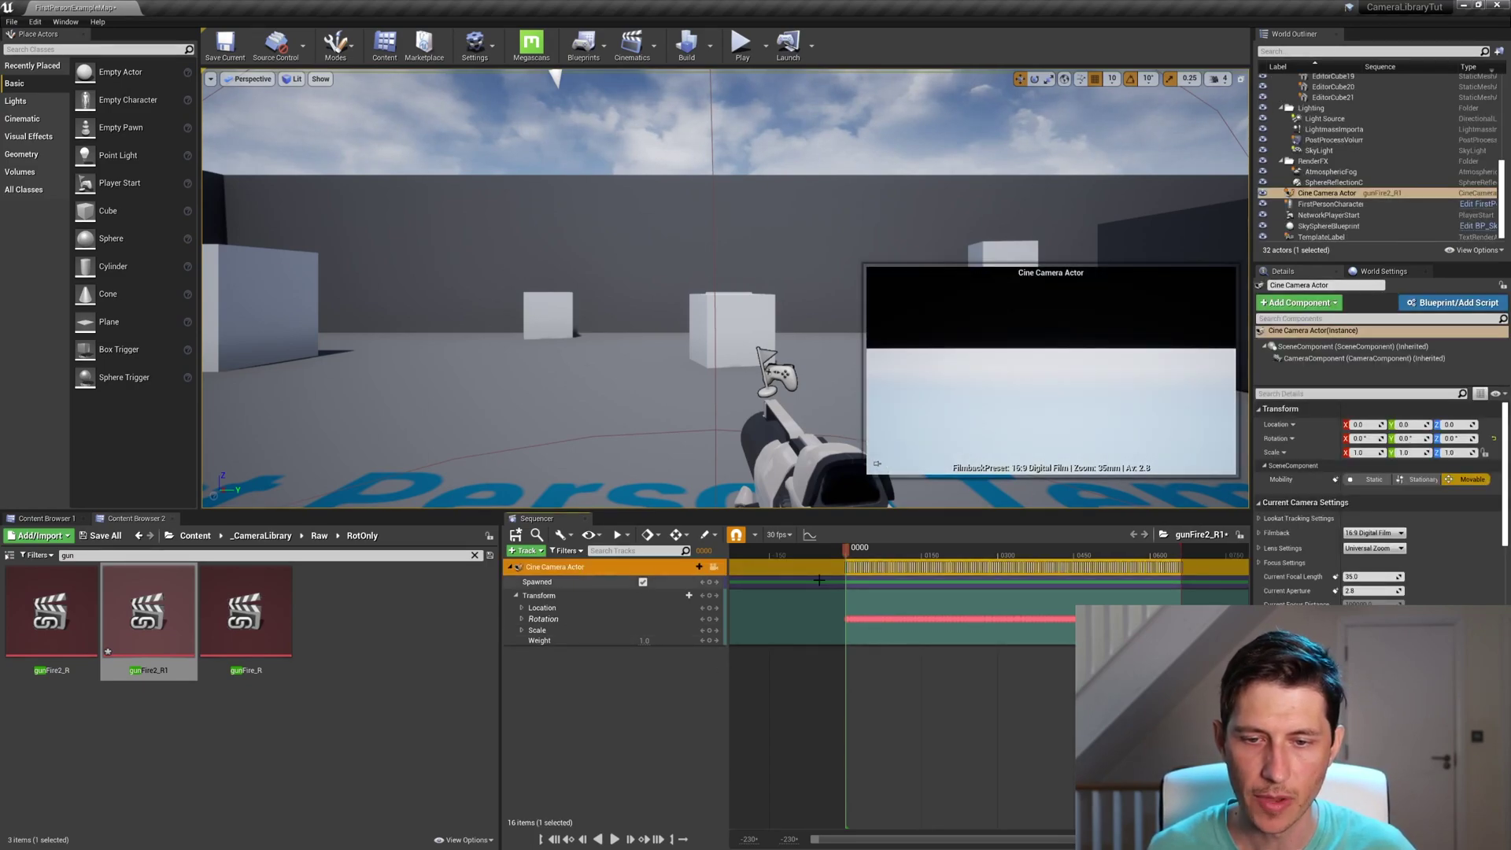
pyautogui.click(810, 536)
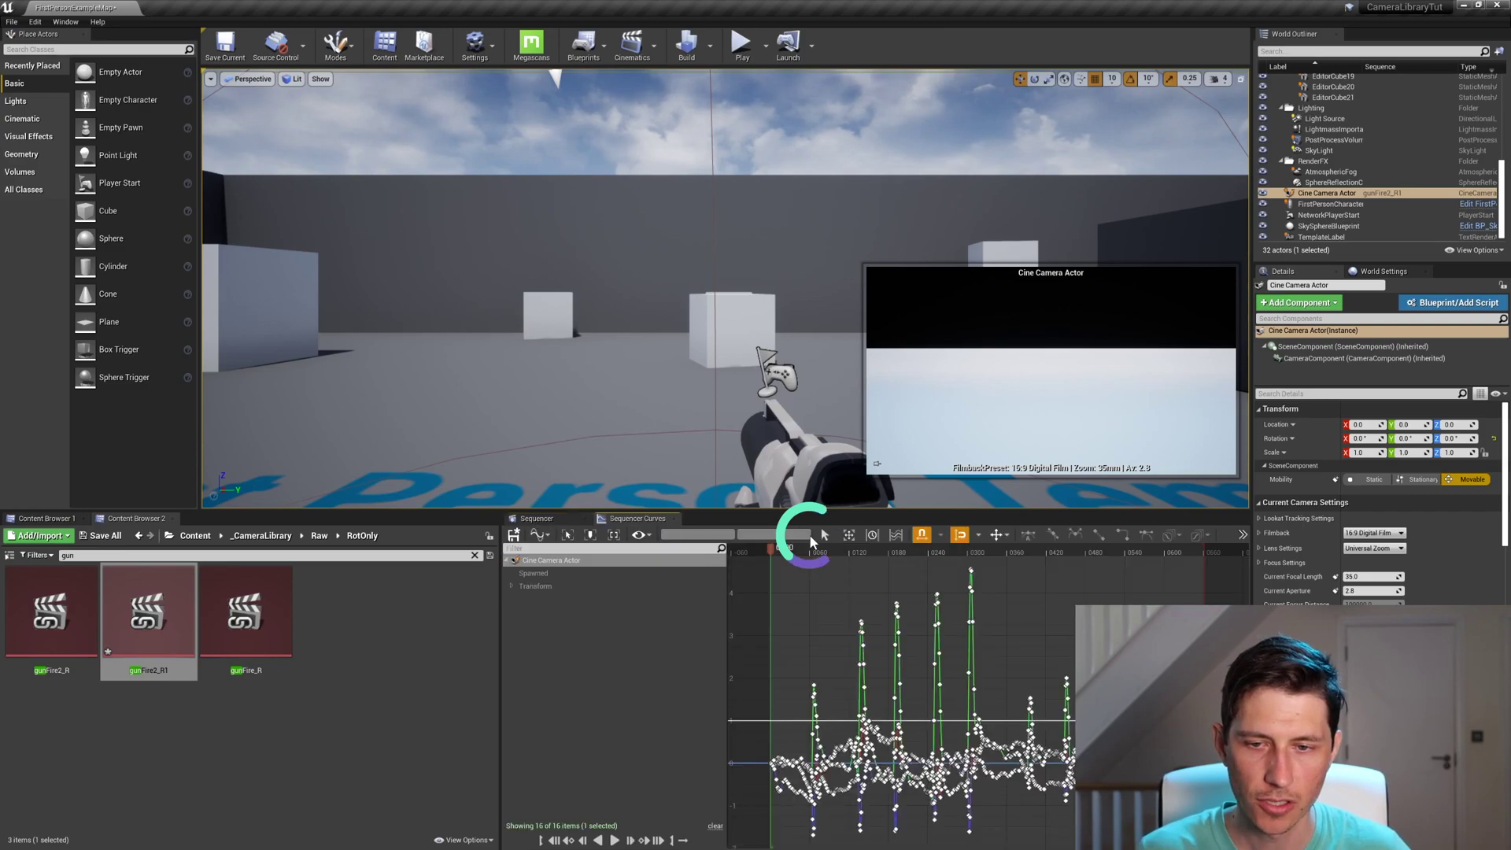
# - Scrub and play the gunfire curves, examining the shake around the tallest spike near frame 300 to isolate a single shot
pyautogui.moveTo(784, 554); pyautogui.dragTo(966, 561)
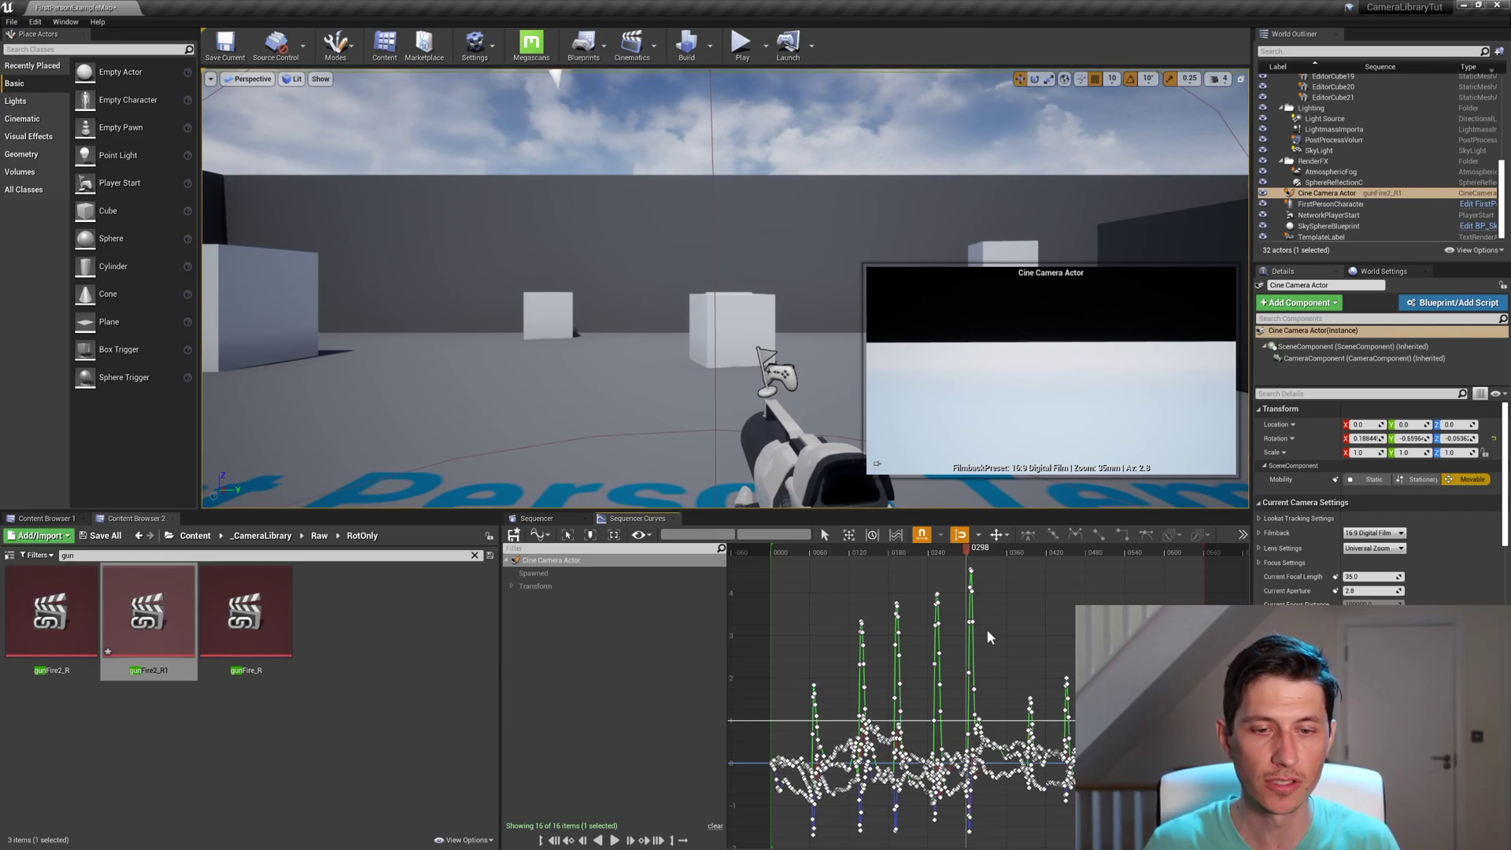
pyautogui.moveTo(852, 551); pyautogui.dragTo(1031, 616)
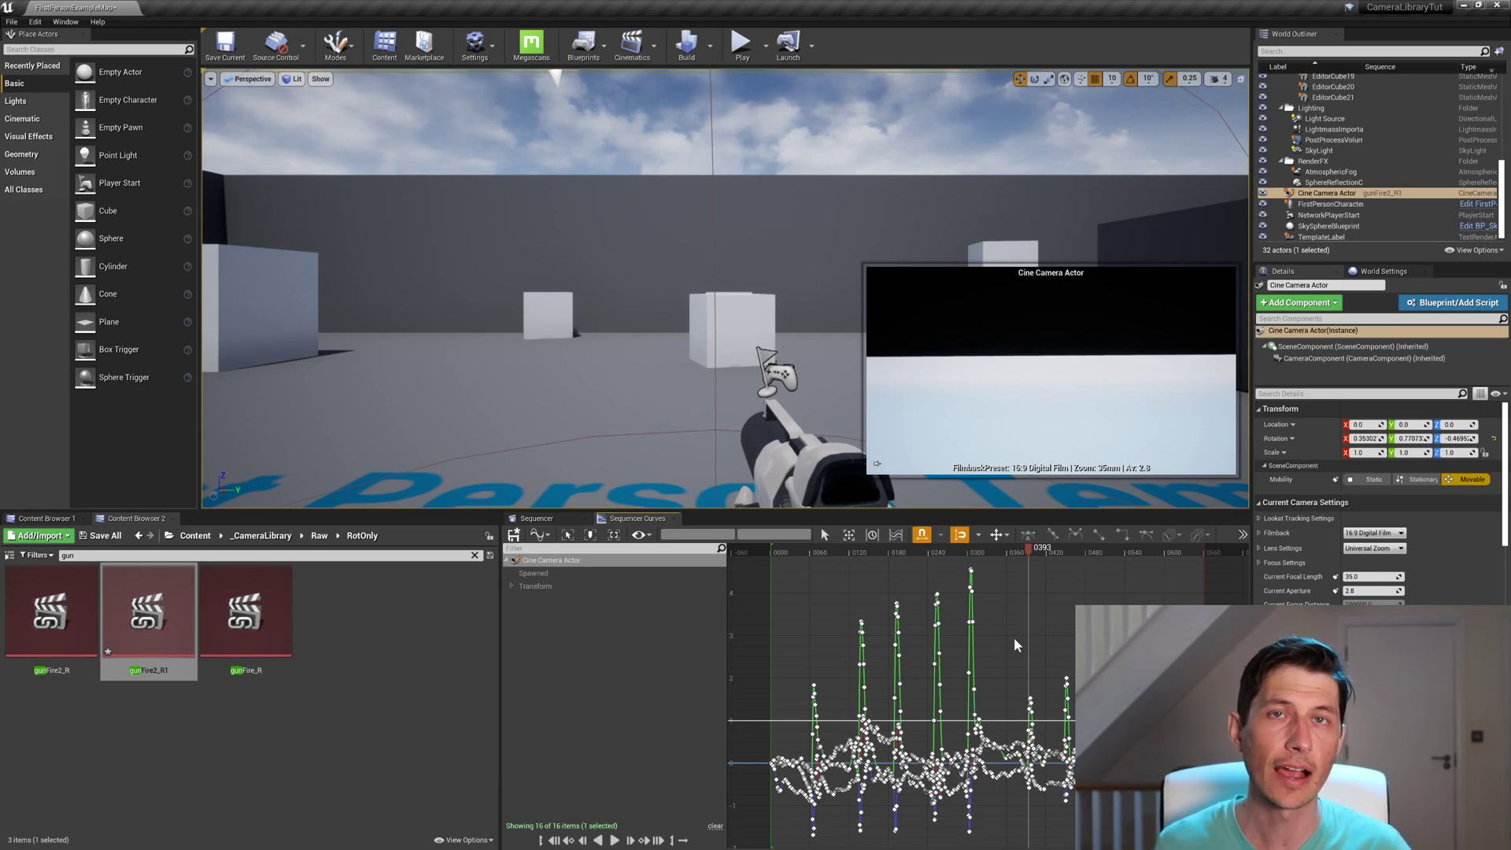
pyautogui.click(968, 556)
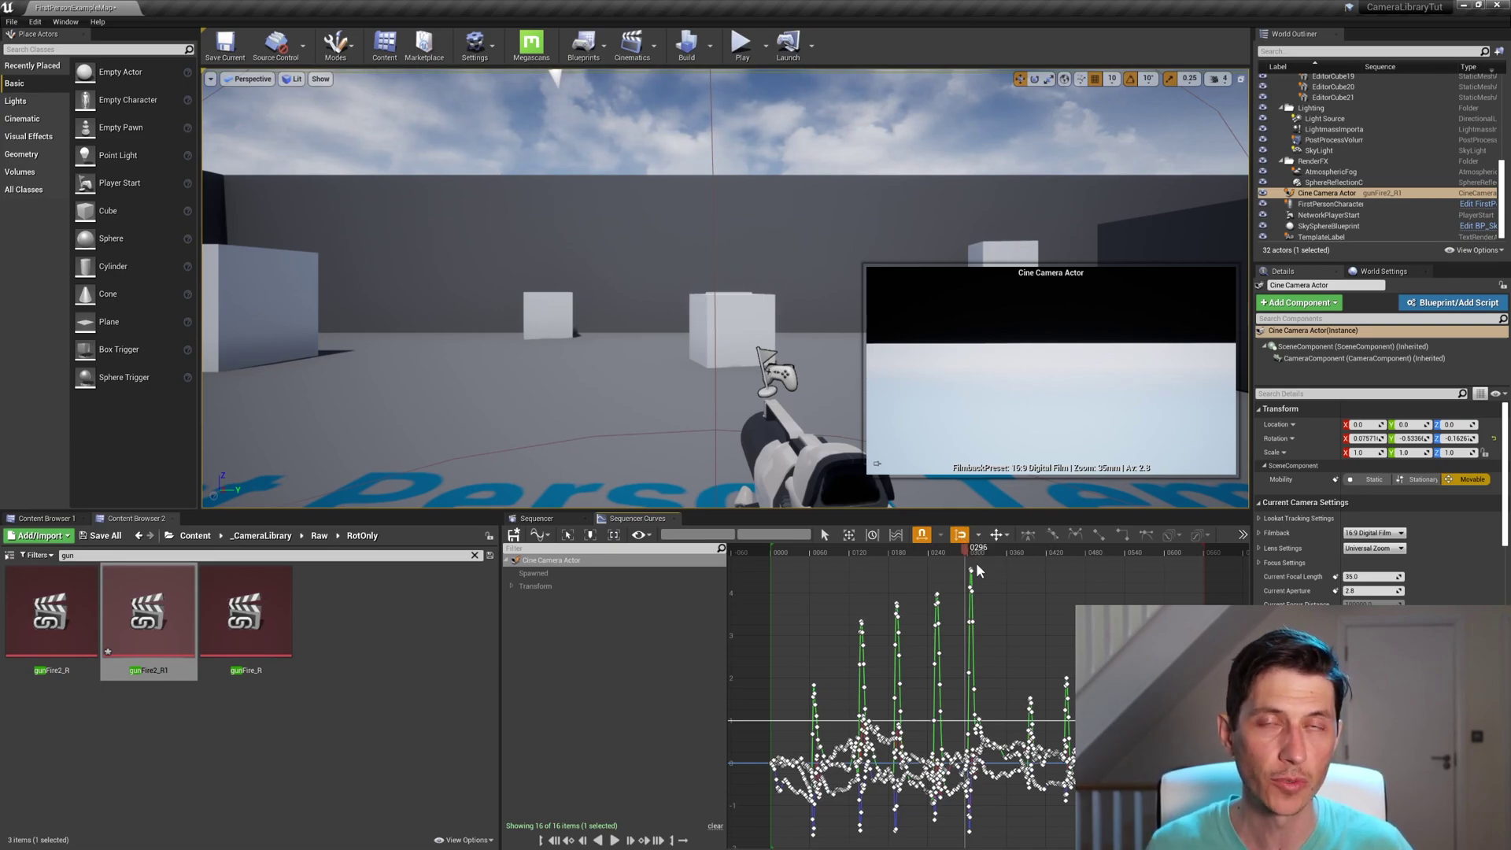
pyautogui.press('space')
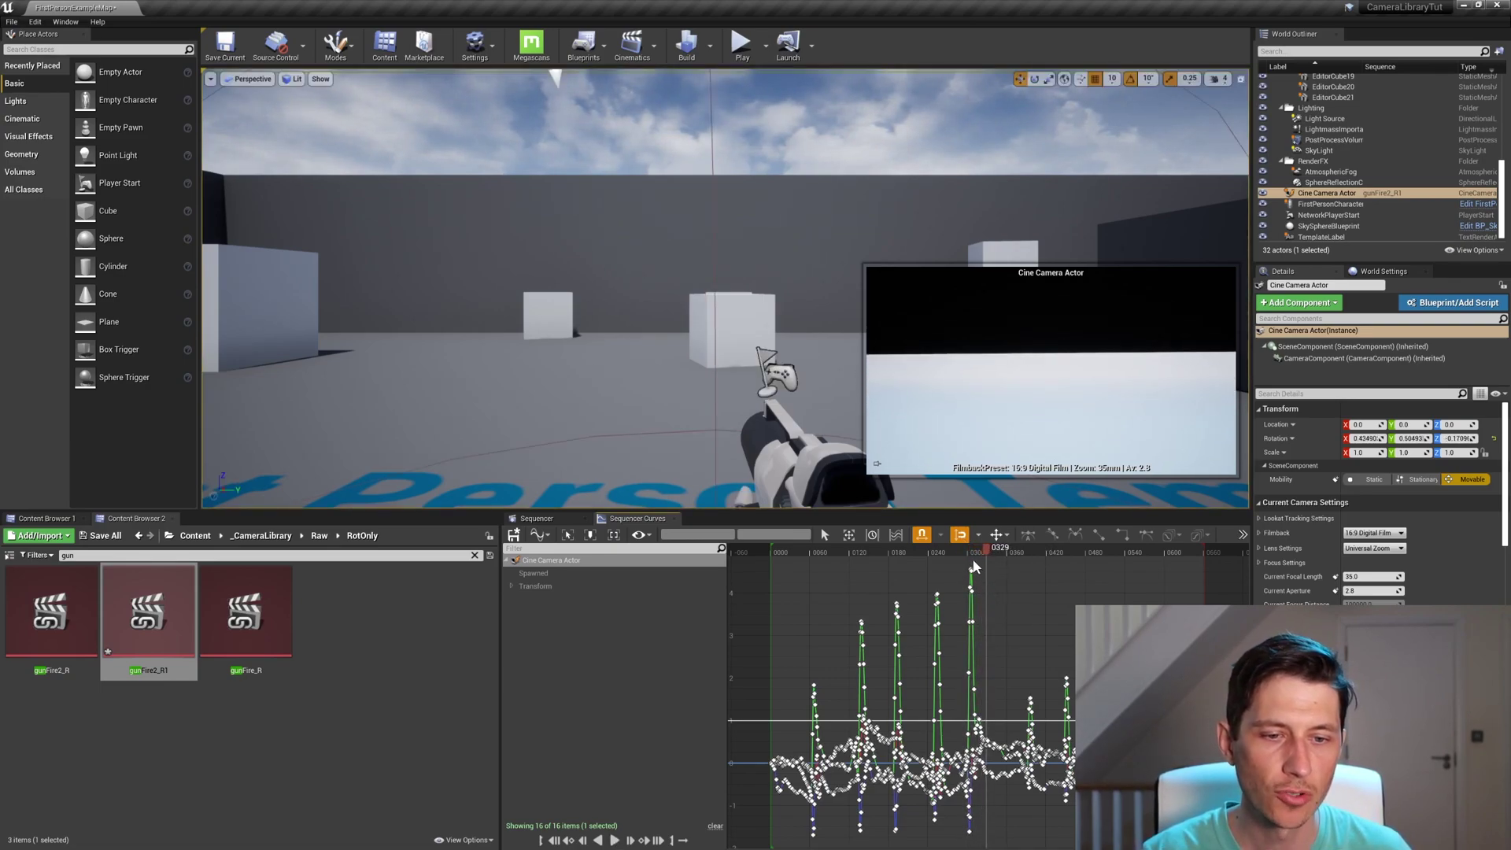
pyautogui.click(967, 557)
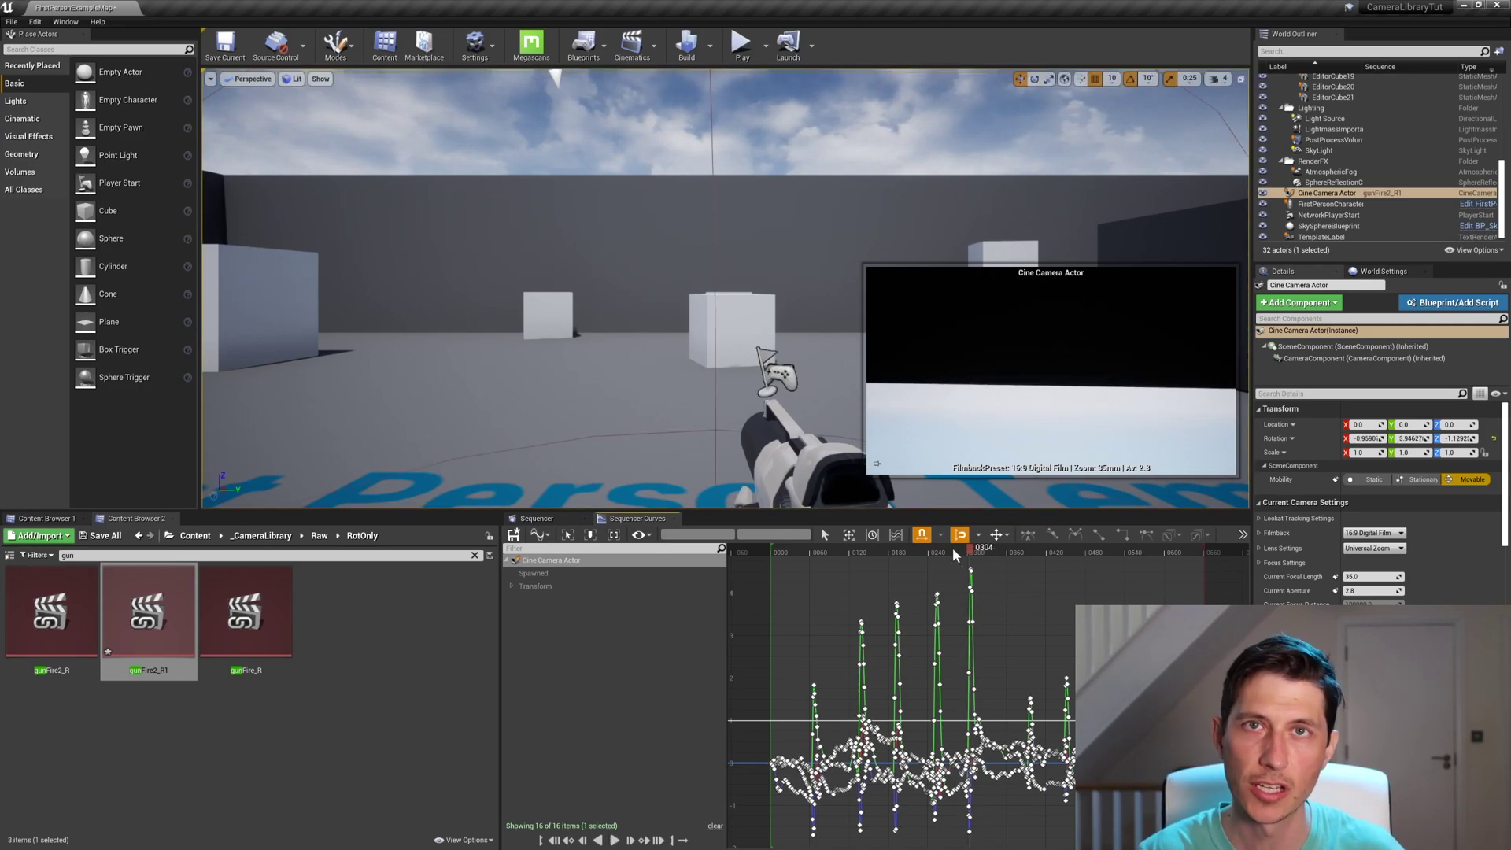
pyautogui.click(965, 552)
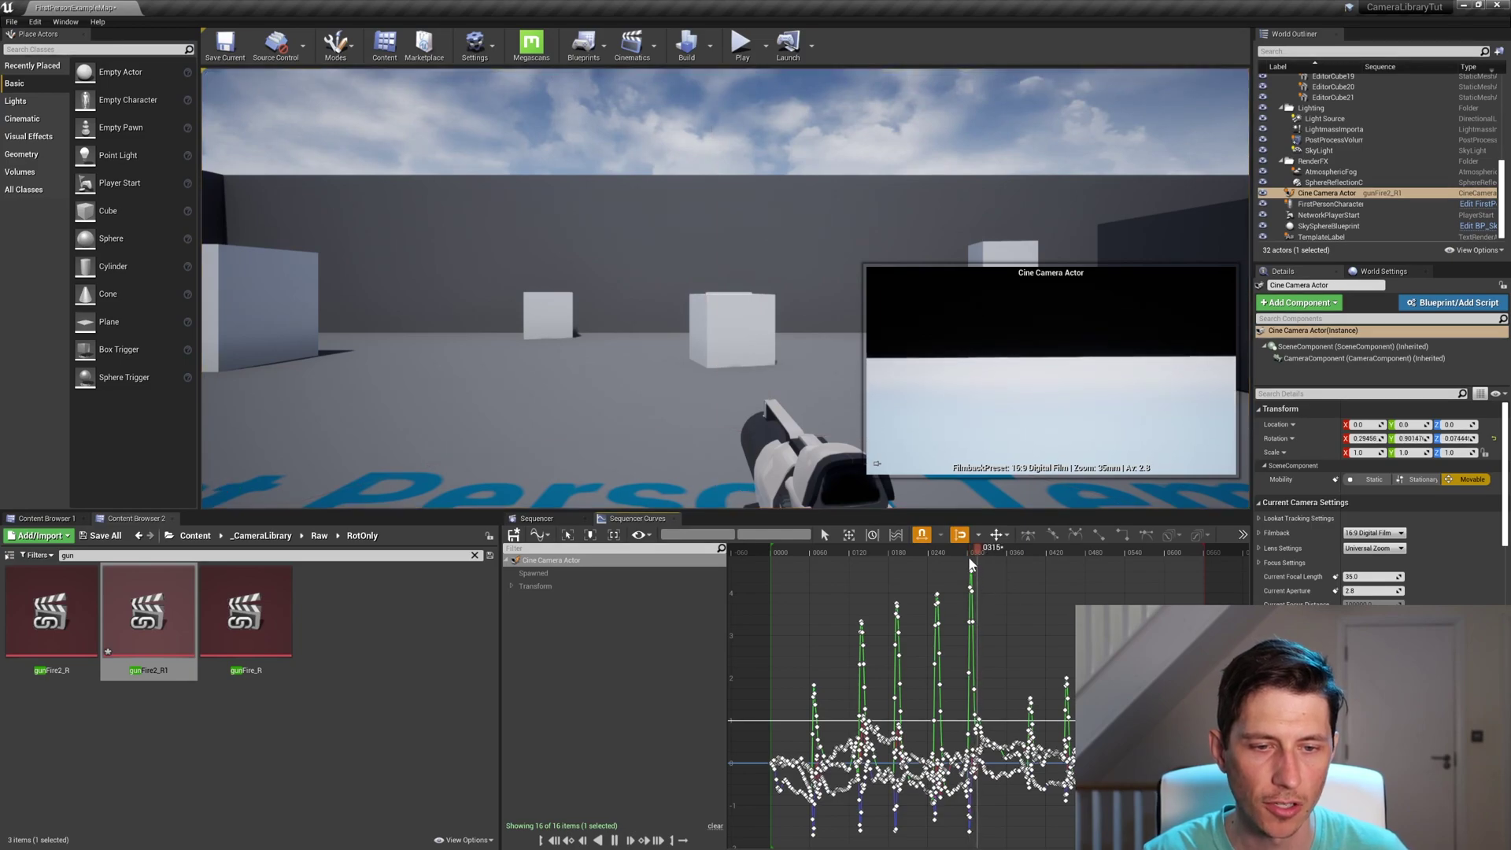
pyautogui.press('space')
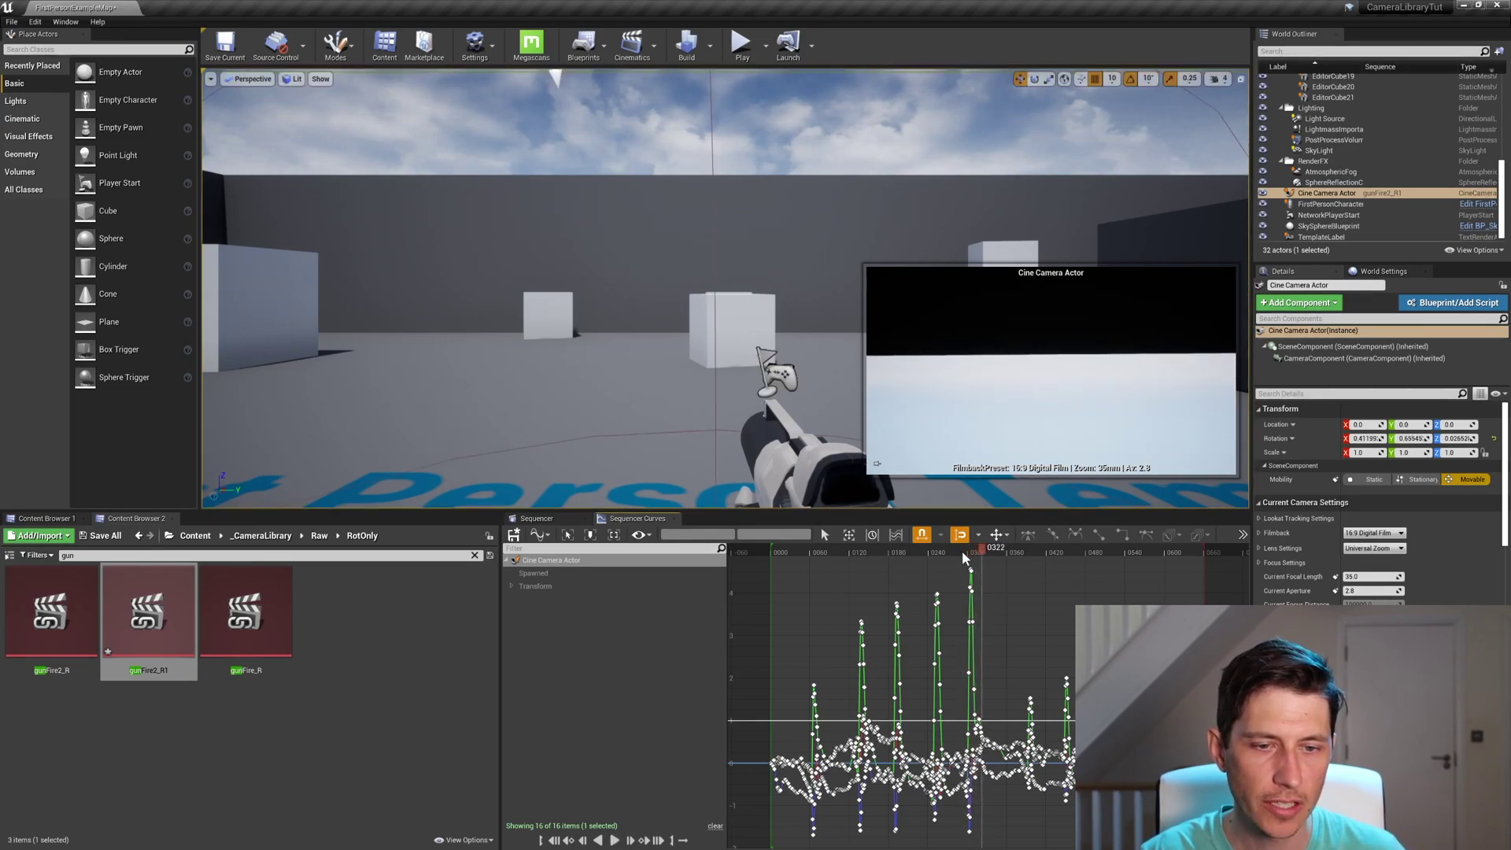
pyautogui.click(971, 551)
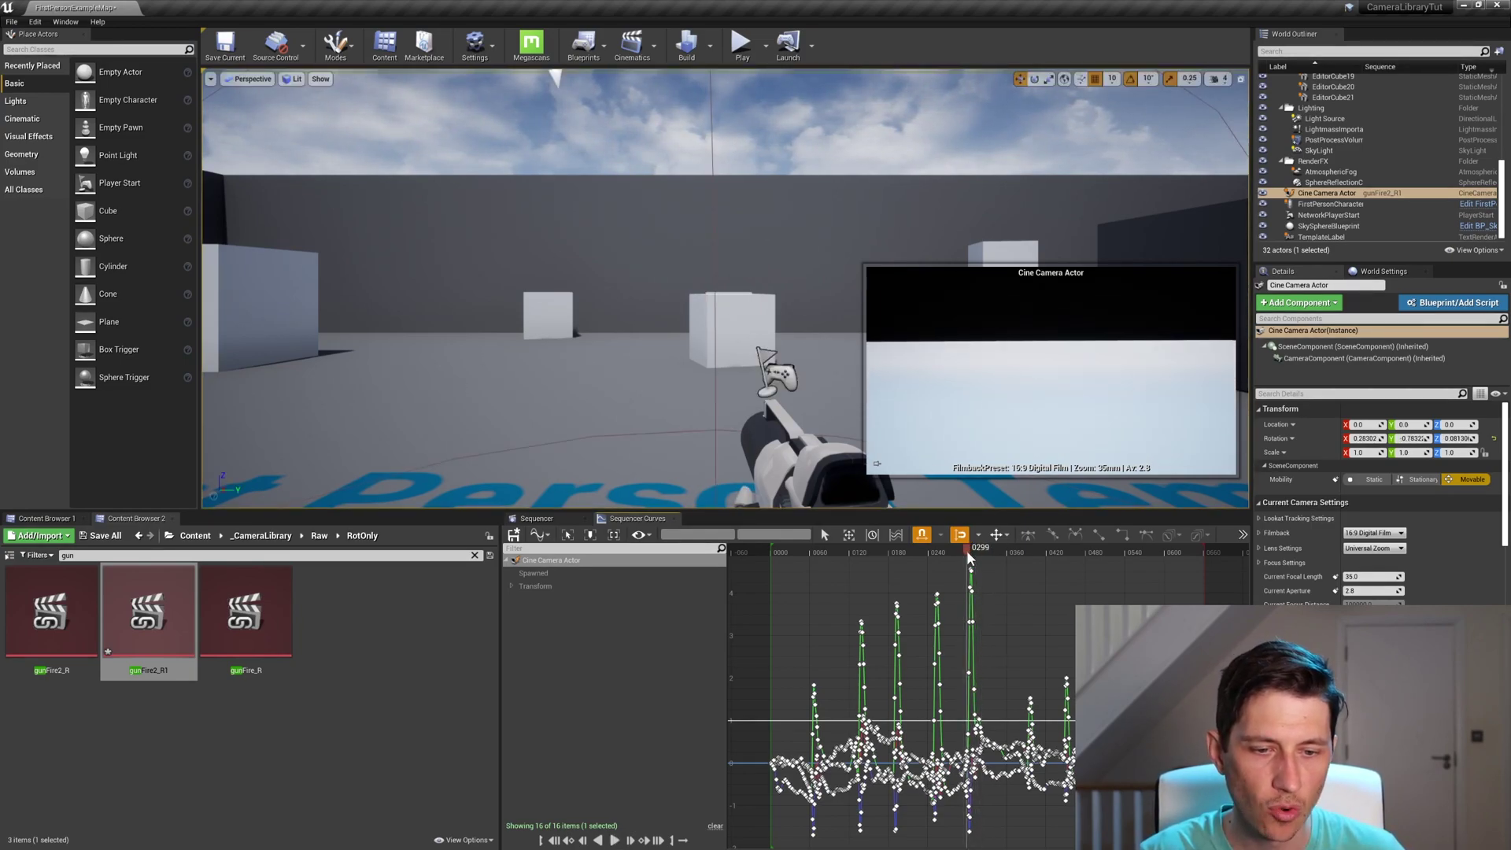
# - Delete the Cine Camera Actor's rotation keys leading up to the tallest gunfire spike near frame 299 in Sequencer
pyautogui.scroll(2, 1004, 632)
pyautogui.scroll(-3, 1004, 632)
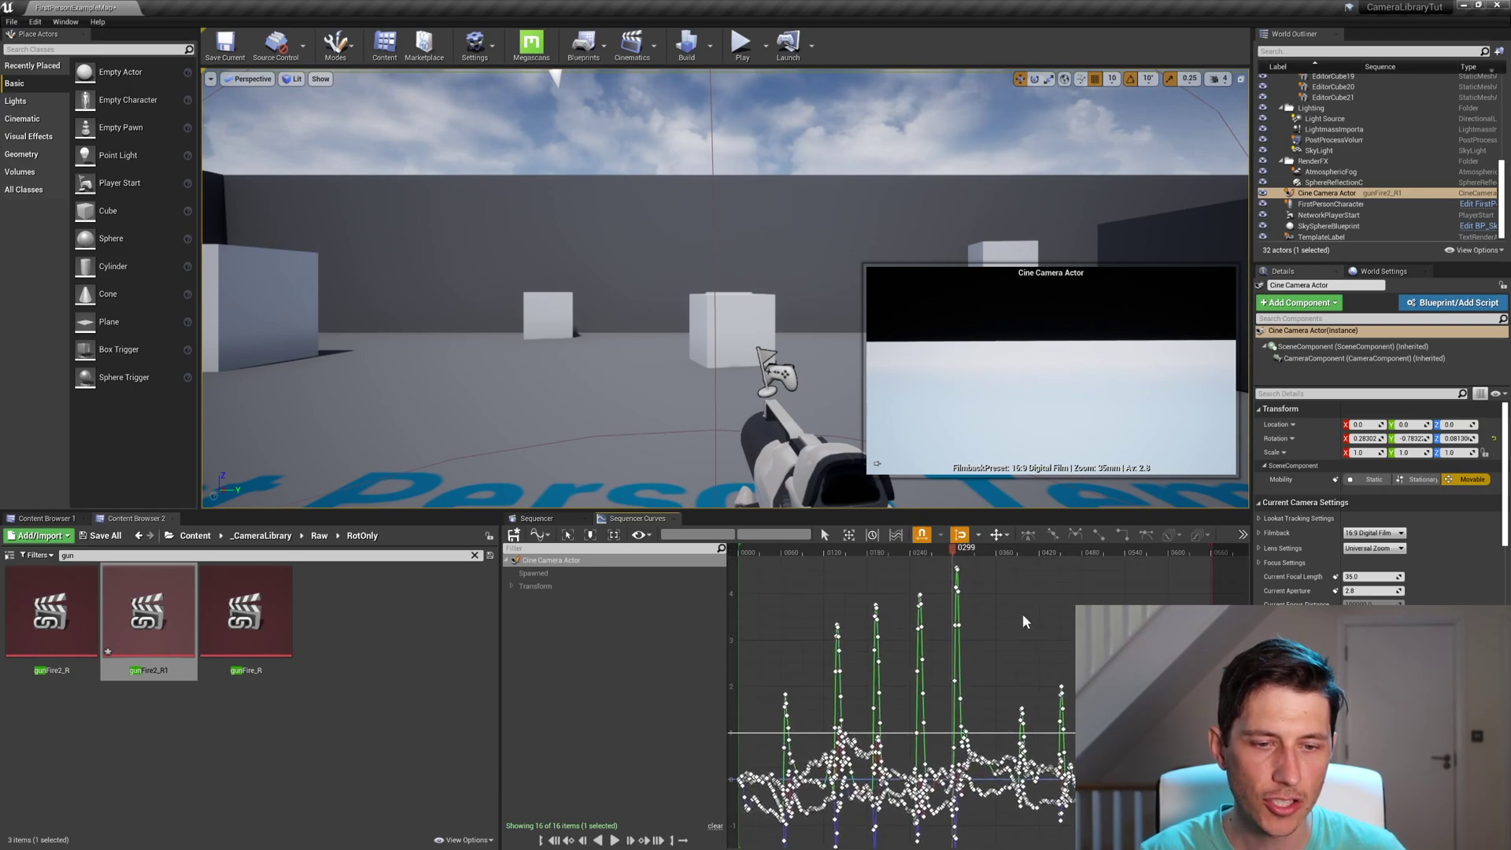
pyautogui.scroll(3, 1001, 655)
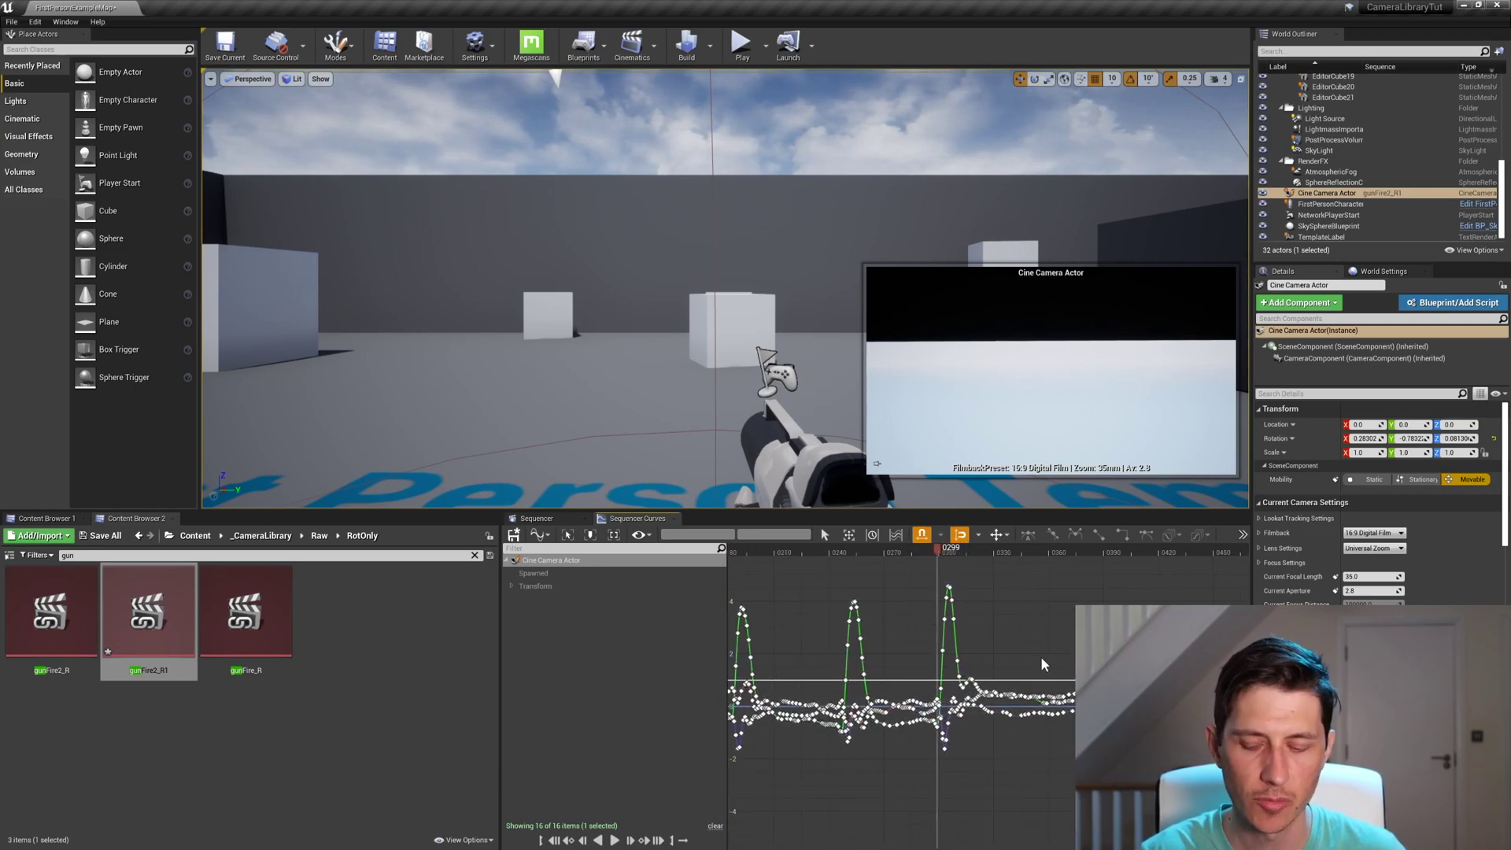
pyautogui.scroll(2, 1006, 658)
pyautogui.scroll(3, 981, 637)
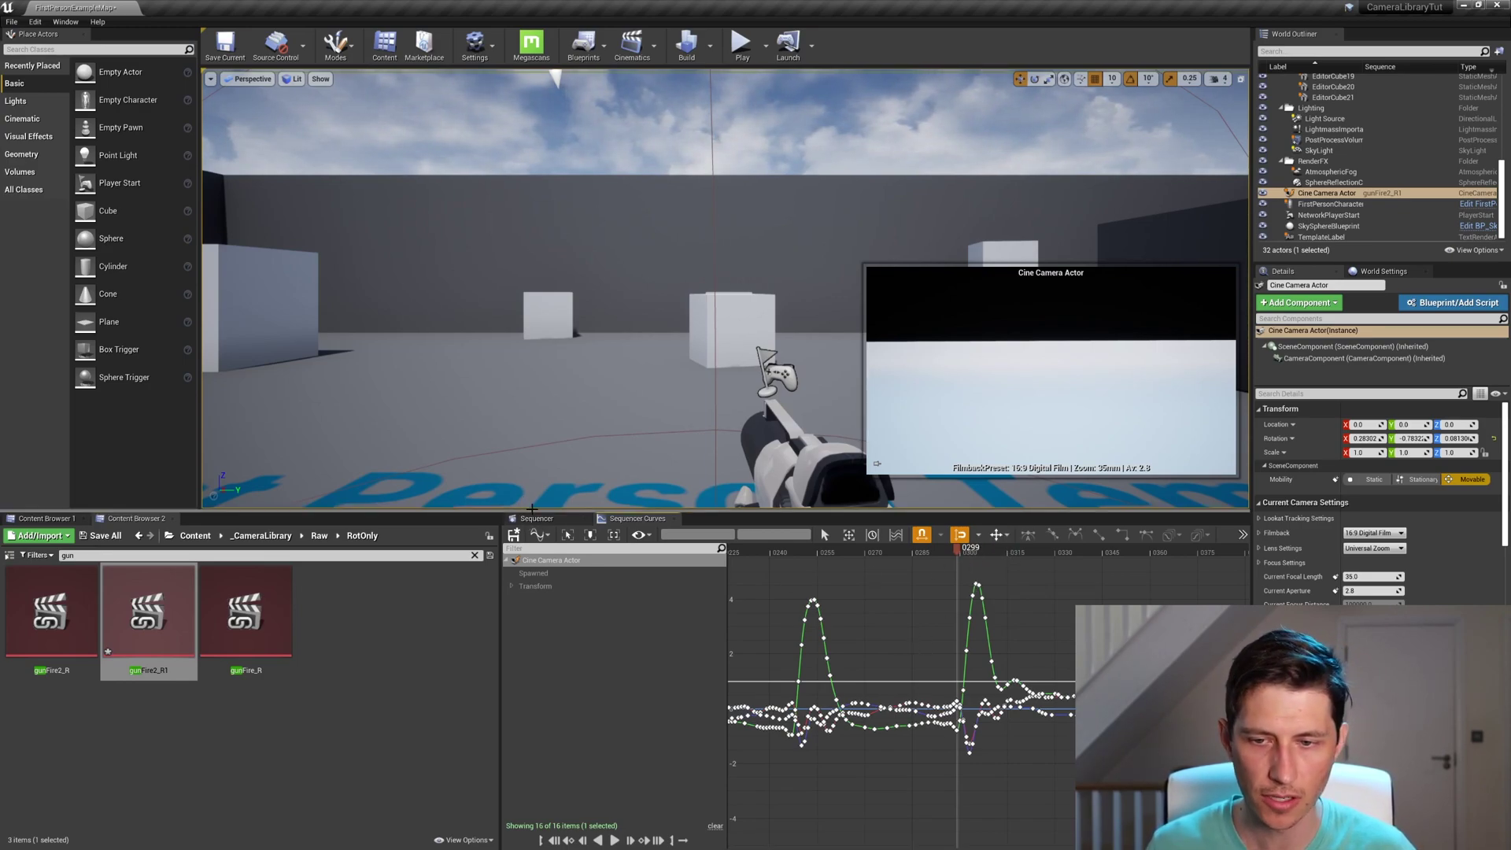
pyautogui.click(535, 519)
pyautogui.moveTo(829, 603); pyautogui.dragTo(991, 660)
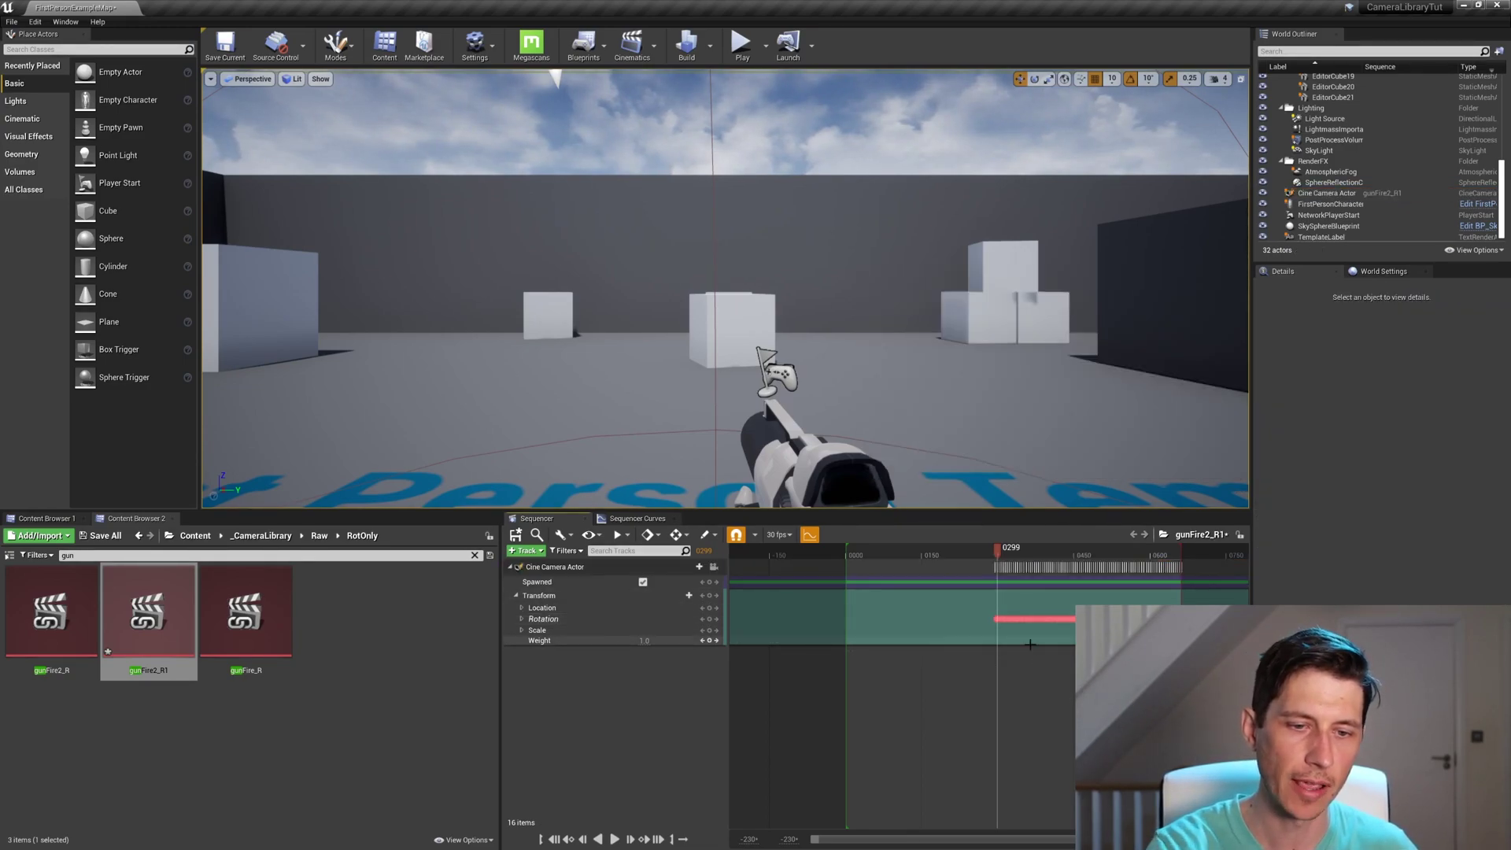
# - Delete the few leftover rotation keys just before frame 298
pyautogui.scroll(5, 1015, 630)
pyautogui.scroll(3, 1018, 622)
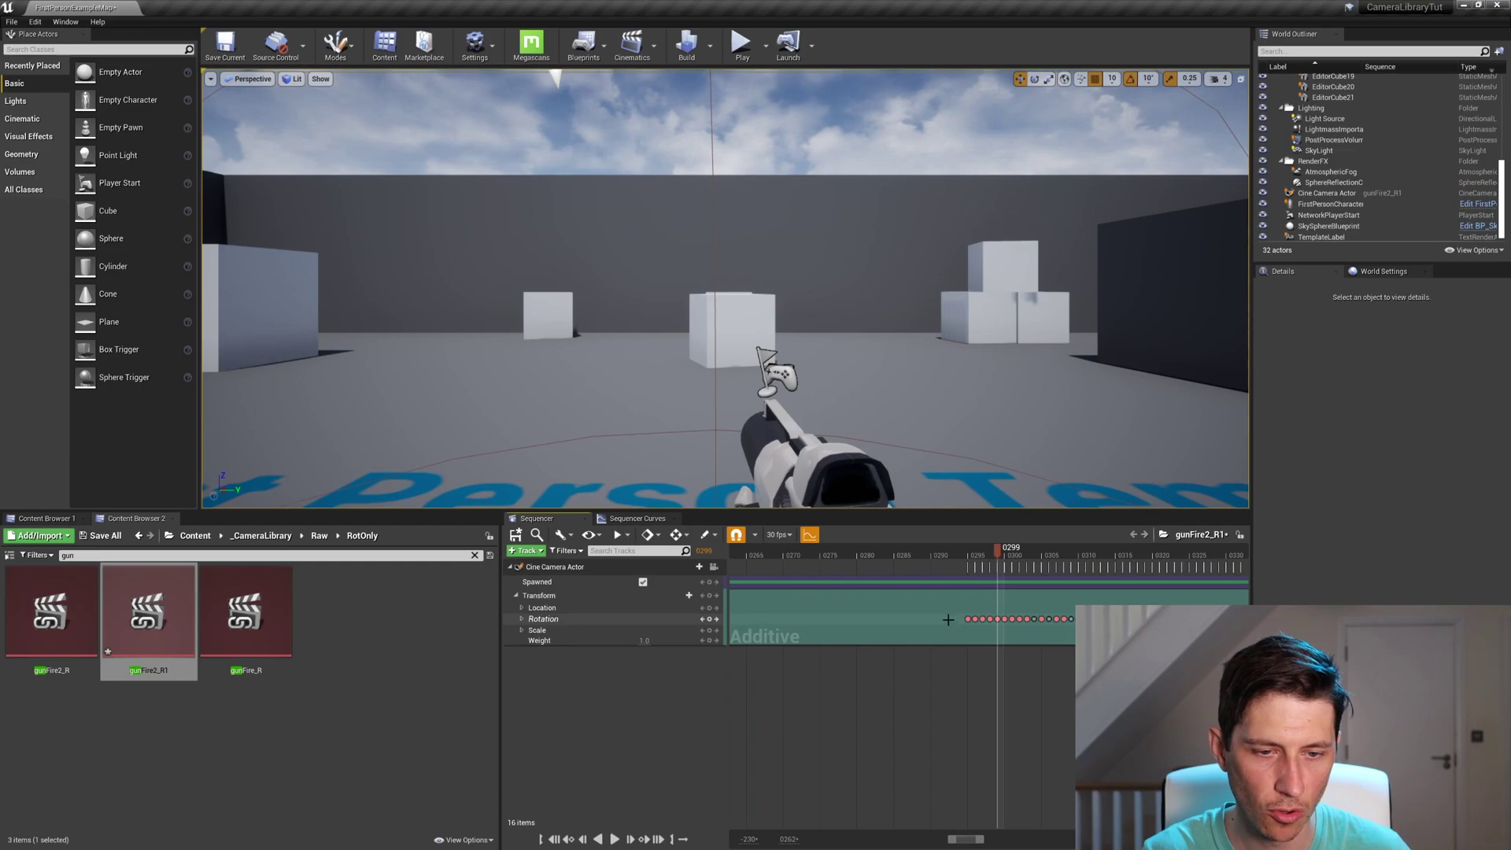
pyautogui.moveTo(931, 600); pyautogui.dragTo(990, 650)
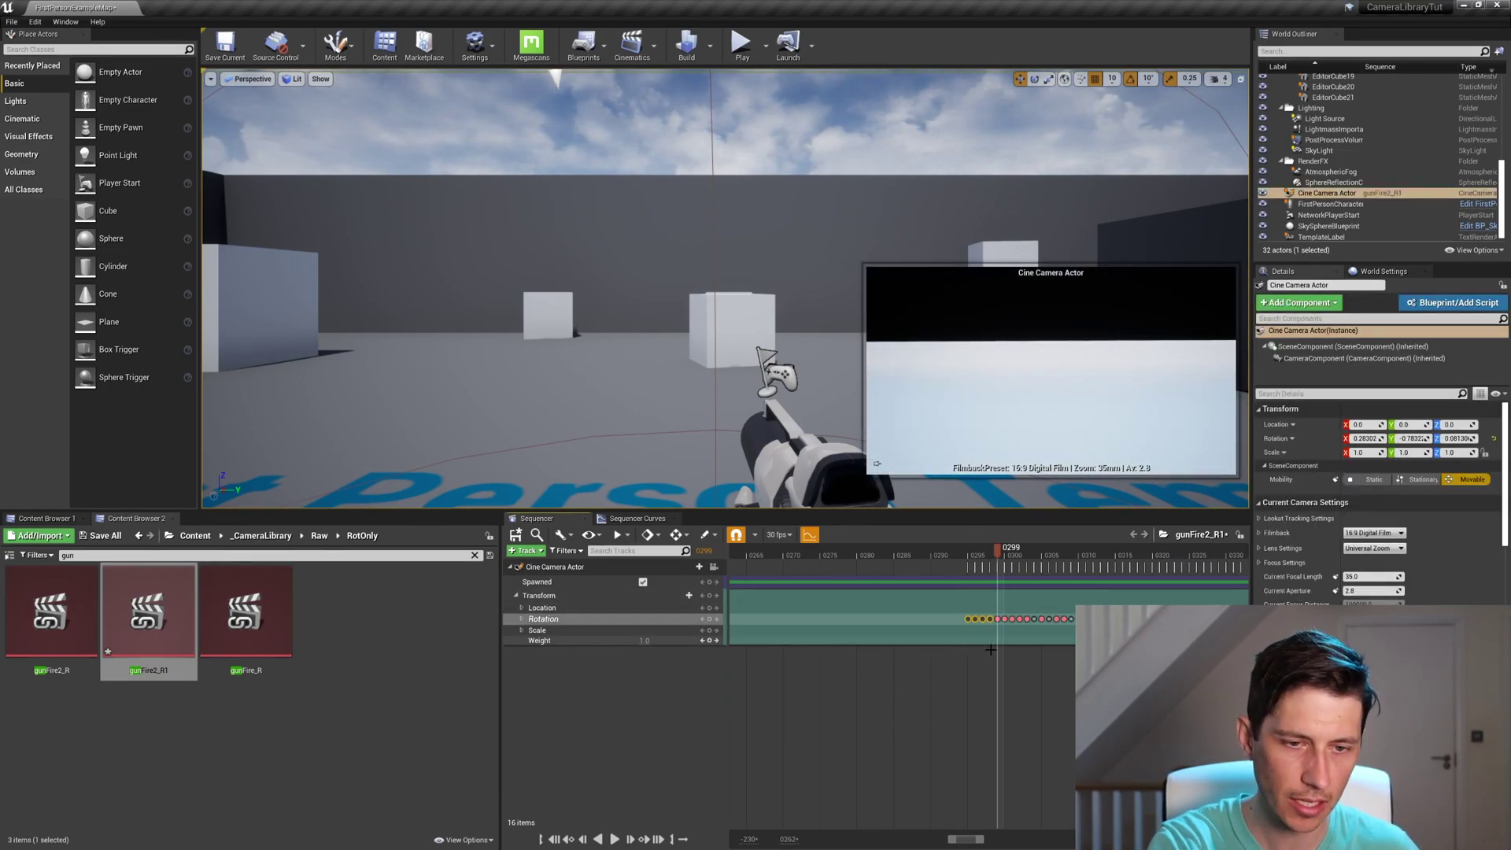
pyautogui.press('Left')
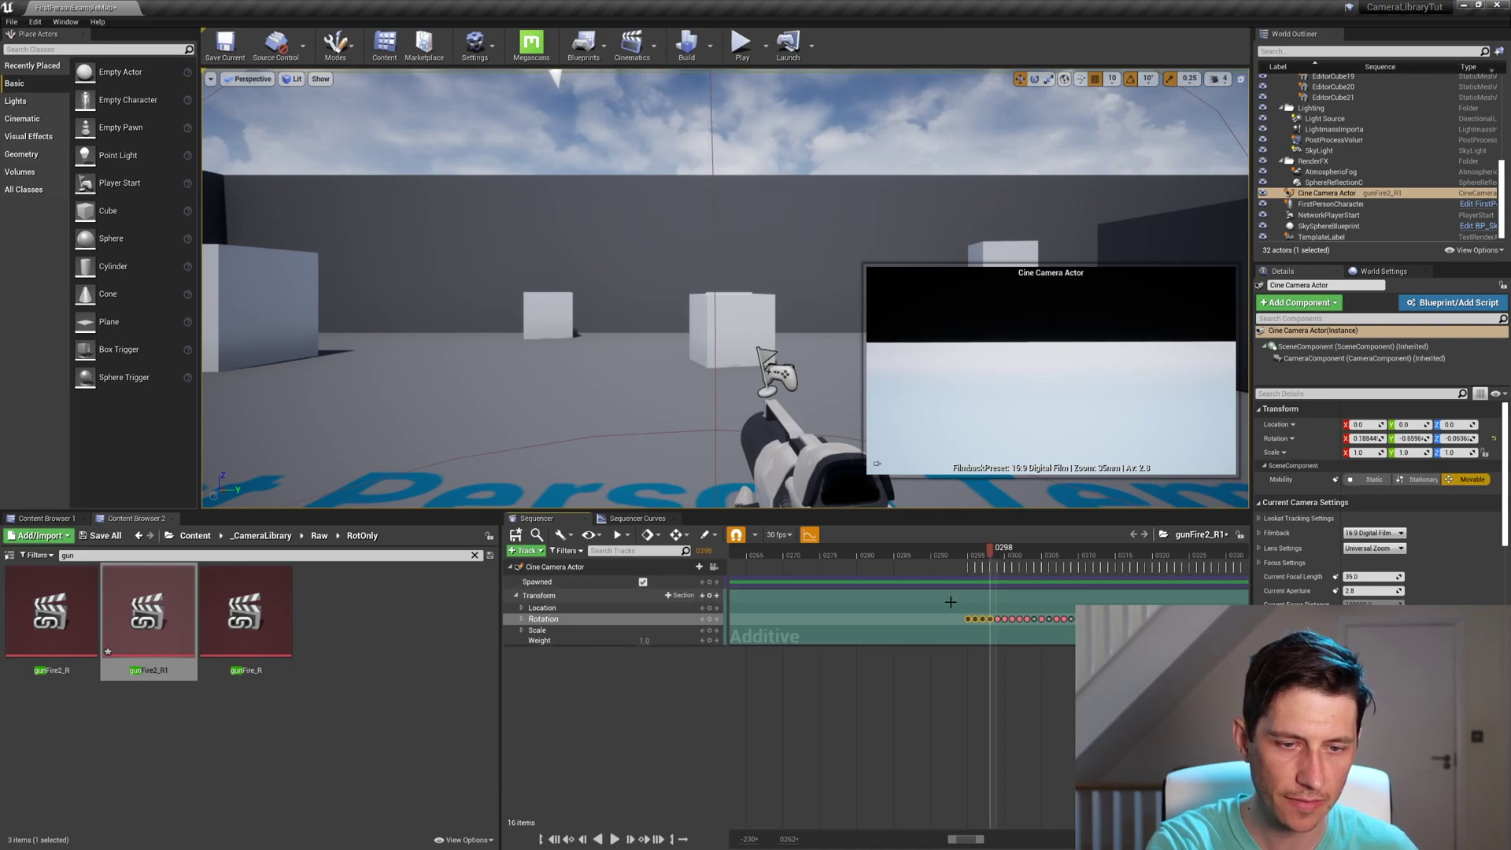
pyautogui.press('Delete')
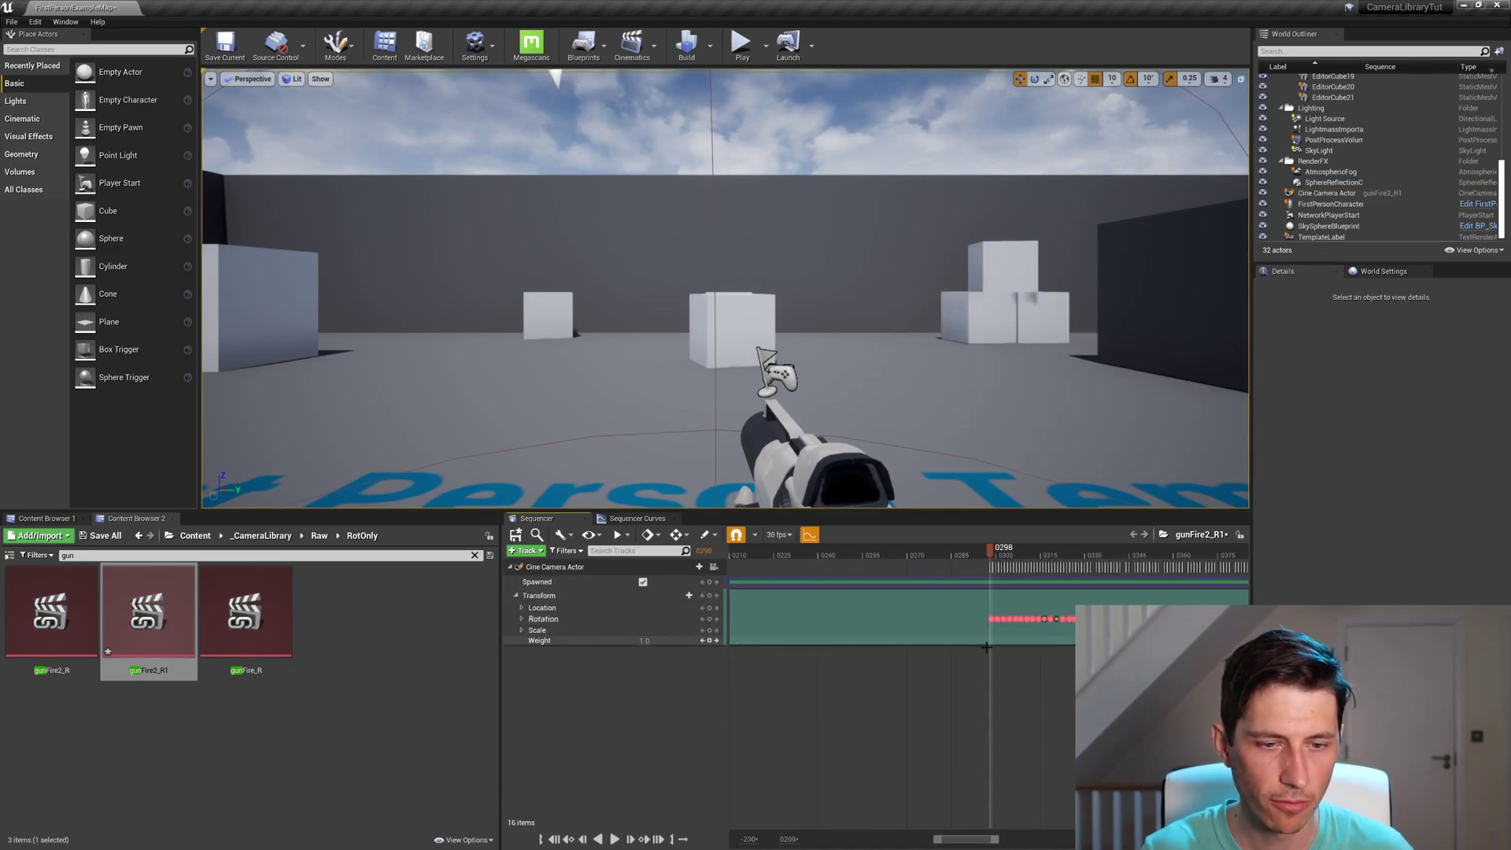
# - Shift all the remaining rotation keys back so the isolated shot starts at frame 0
pyautogui.scroll(-5, 958, 598)
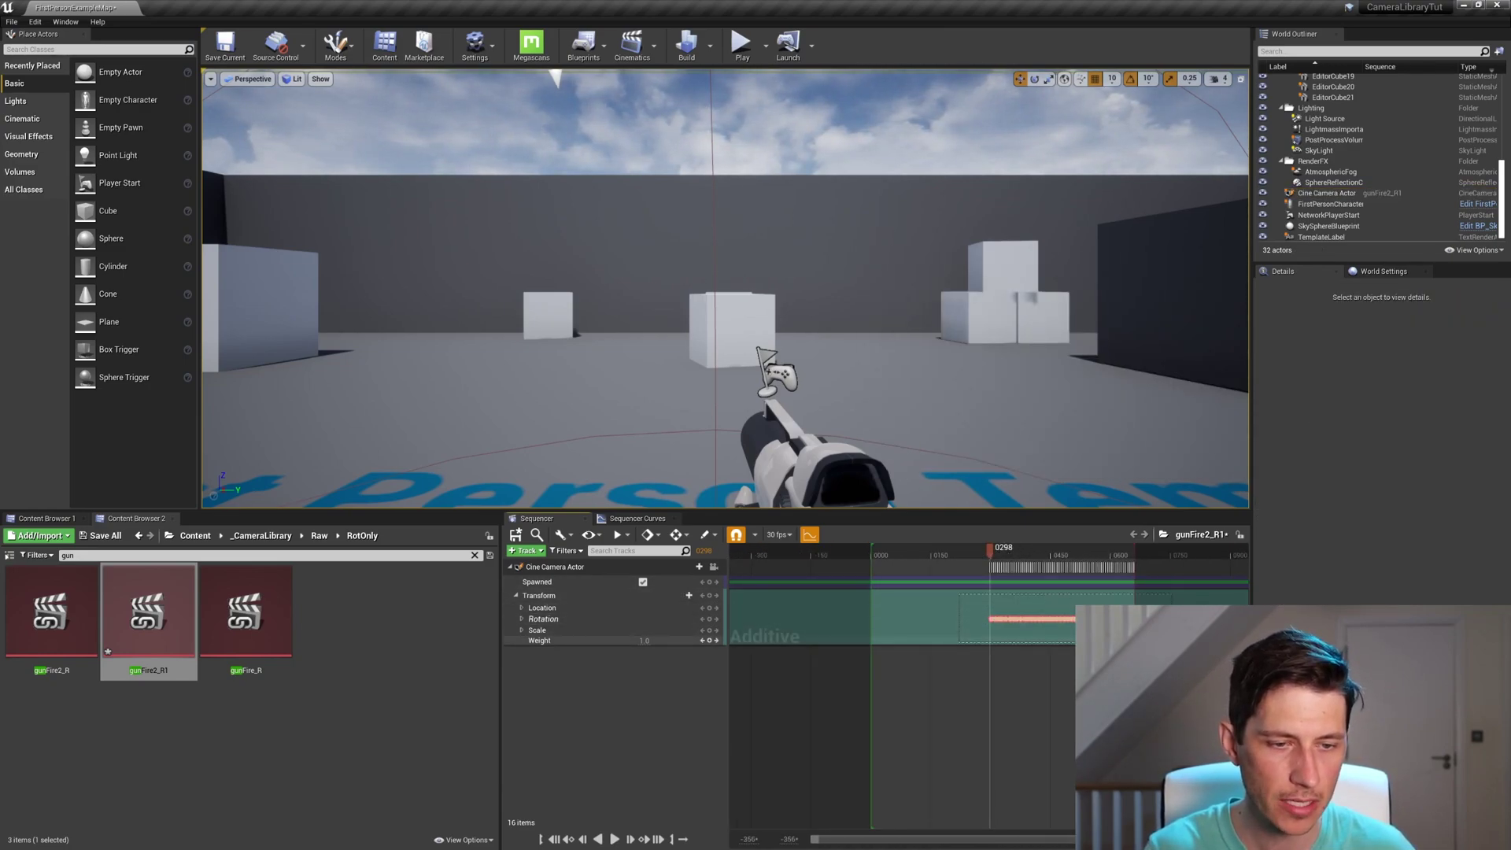
pyautogui.click(1025, 620)
pyautogui.moveTo(1010, 621); pyautogui.dragTo(888, 621)
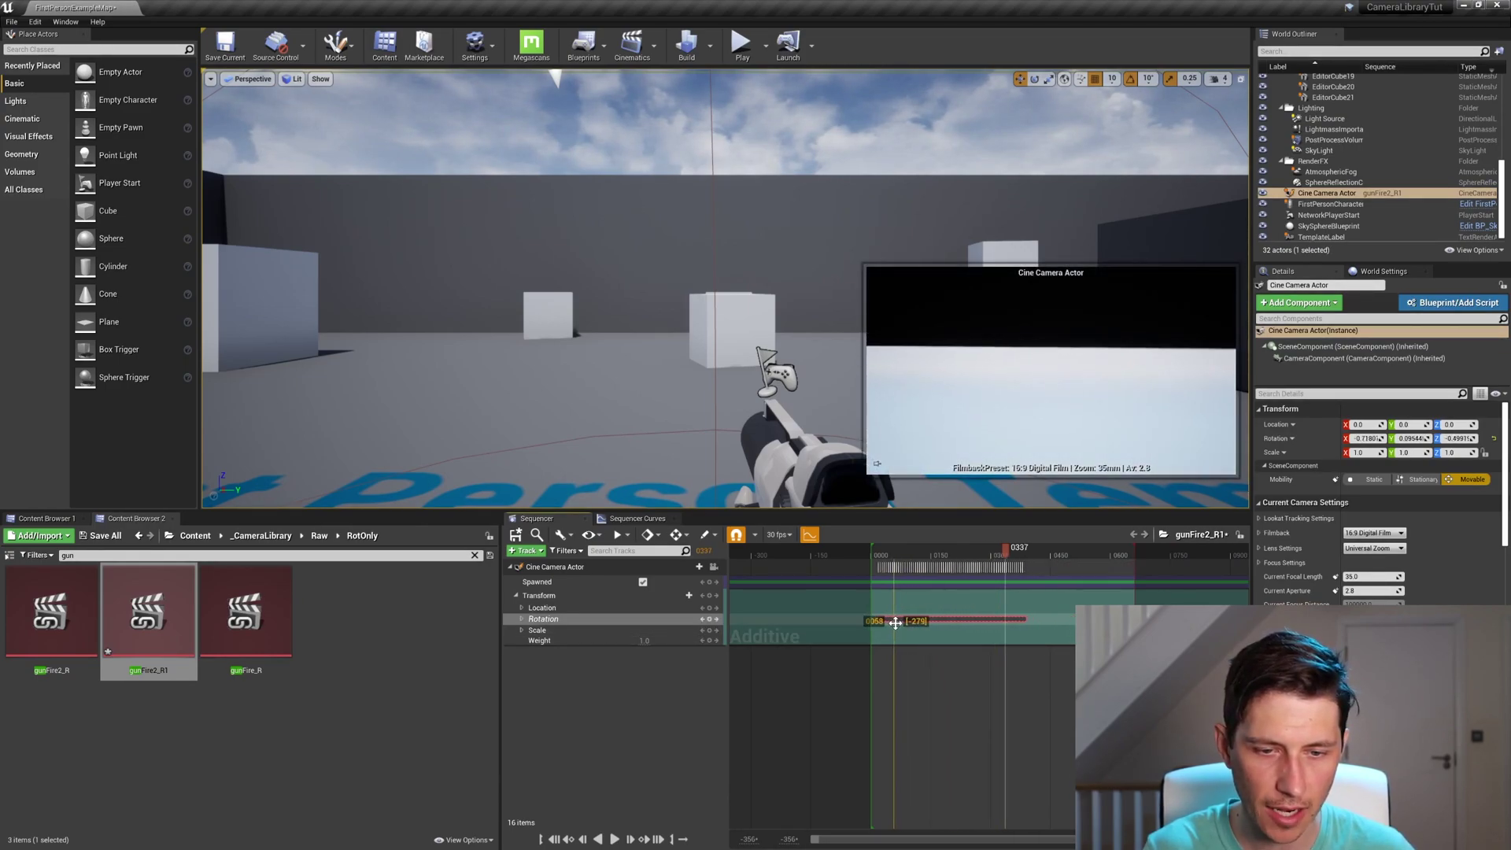
pyautogui.click(876, 556)
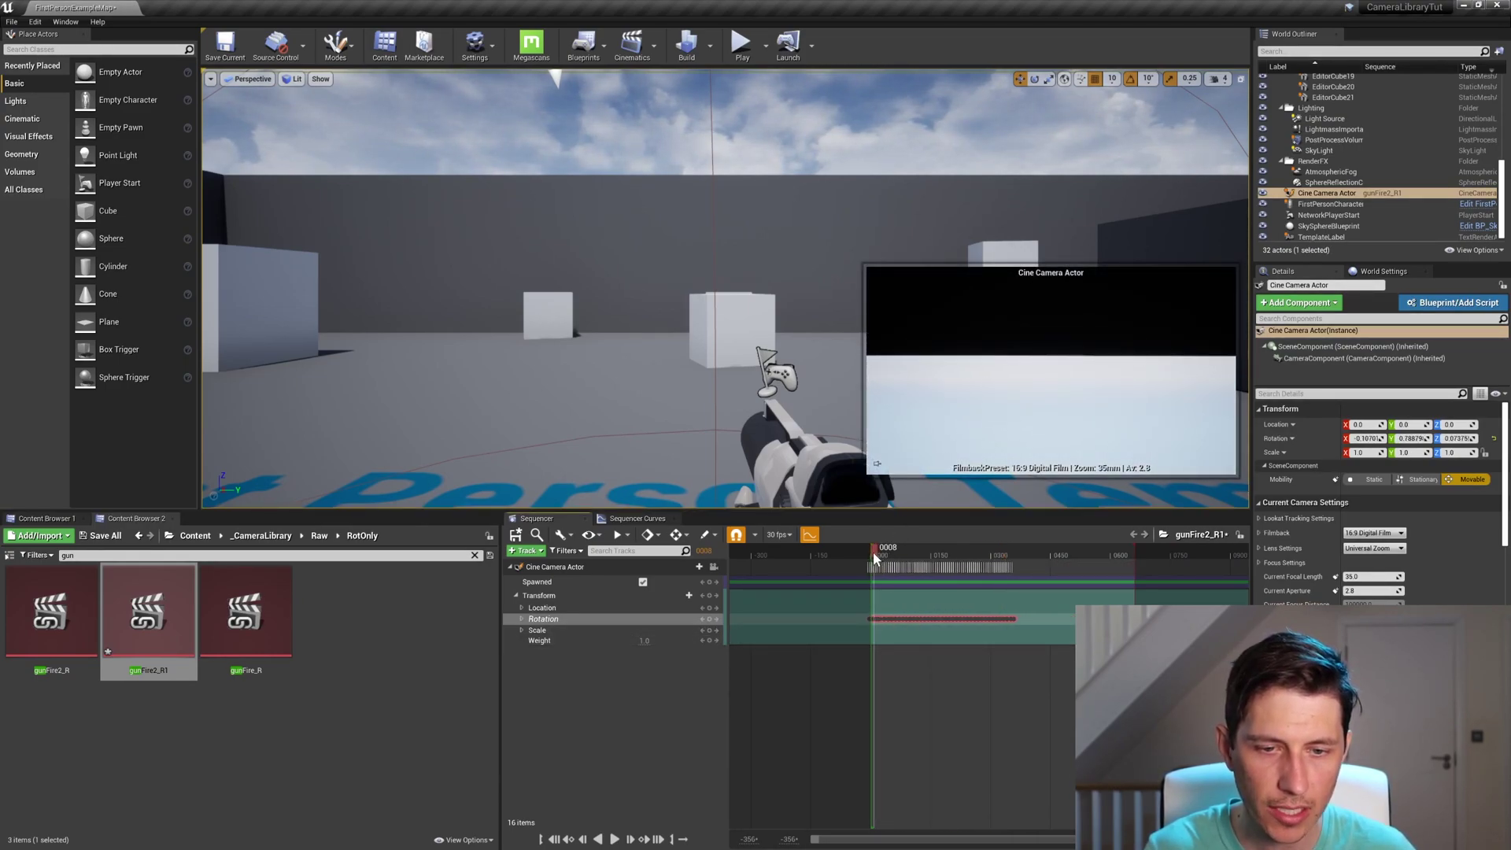
pyautogui.scroll(6, 881, 623)
pyautogui.moveTo(869, 622); pyautogui.dragTo(905, 621)
# - Preview the single shot from its start and set the sequence's playback end time to frame 38
pyautogui.click(871, 556)
pyautogui.moveTo(871, 558); pyautogui.dragTo(970, 564)
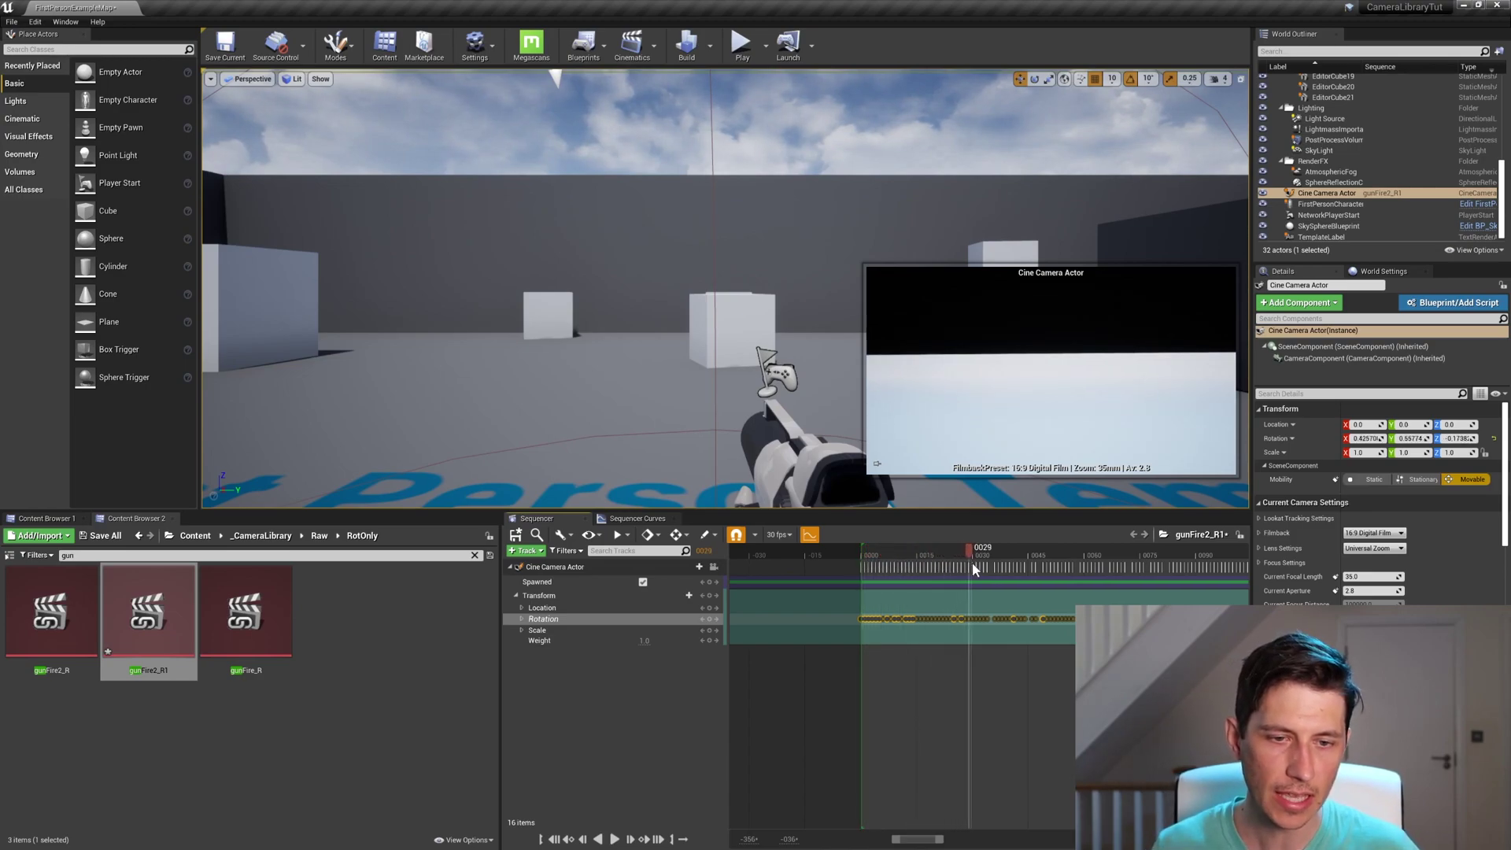
pyautogui.press('space')
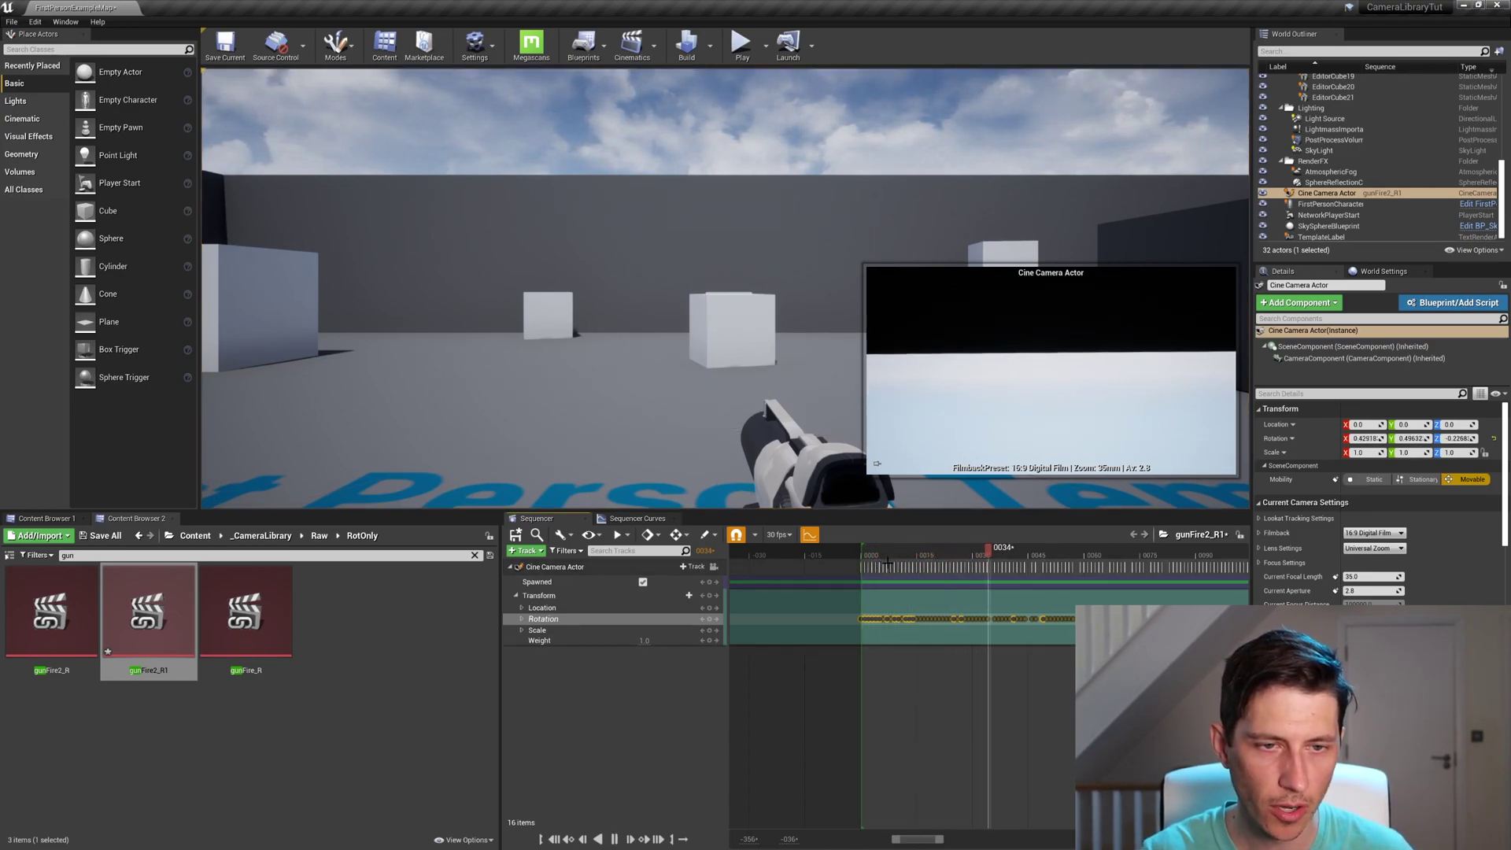
pyautogui.press('space')
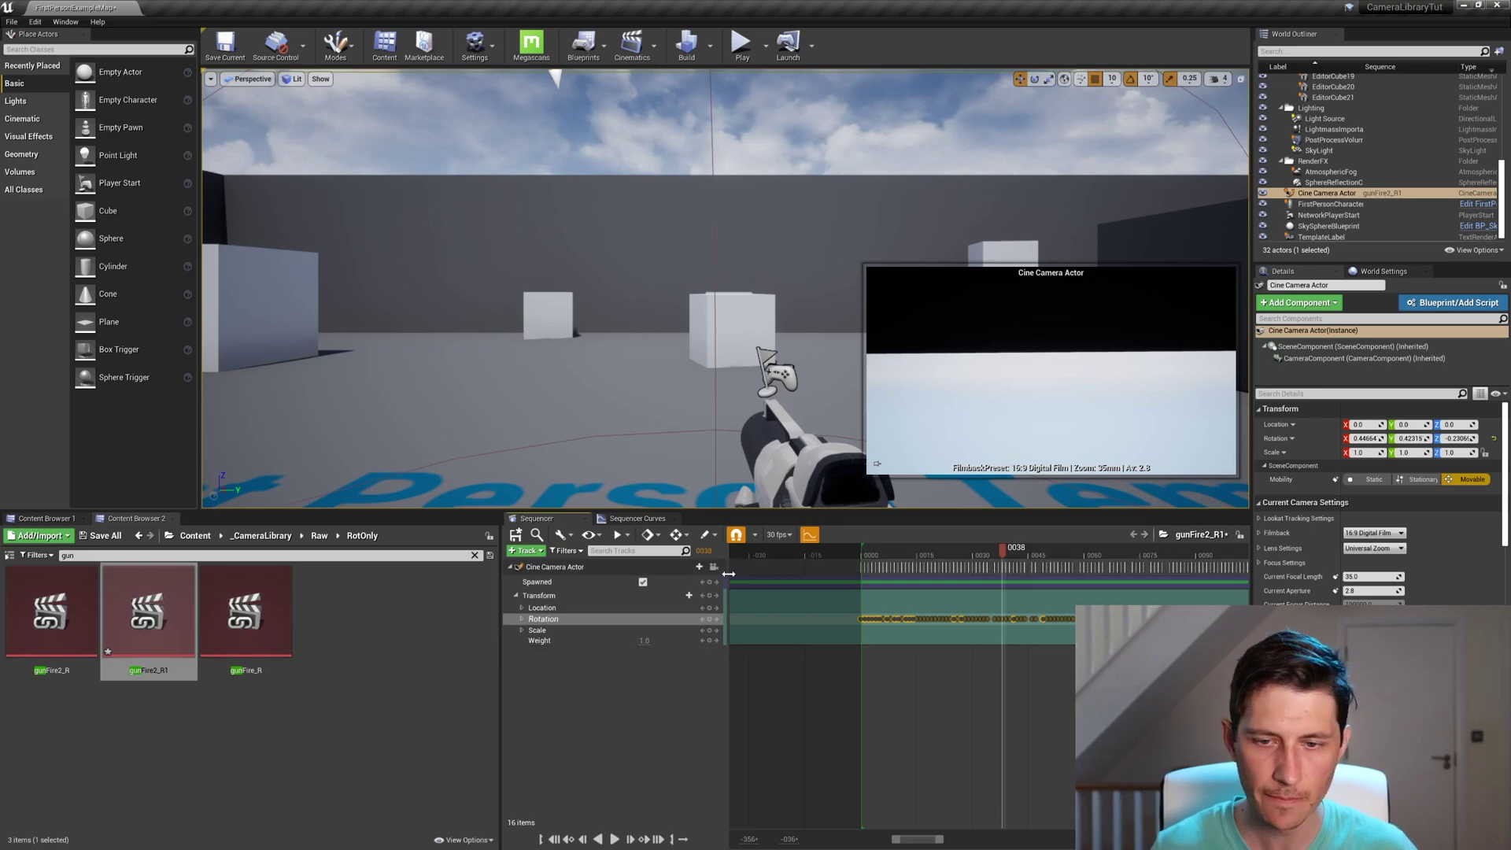
pyautogui.rightClick(1004, 556)
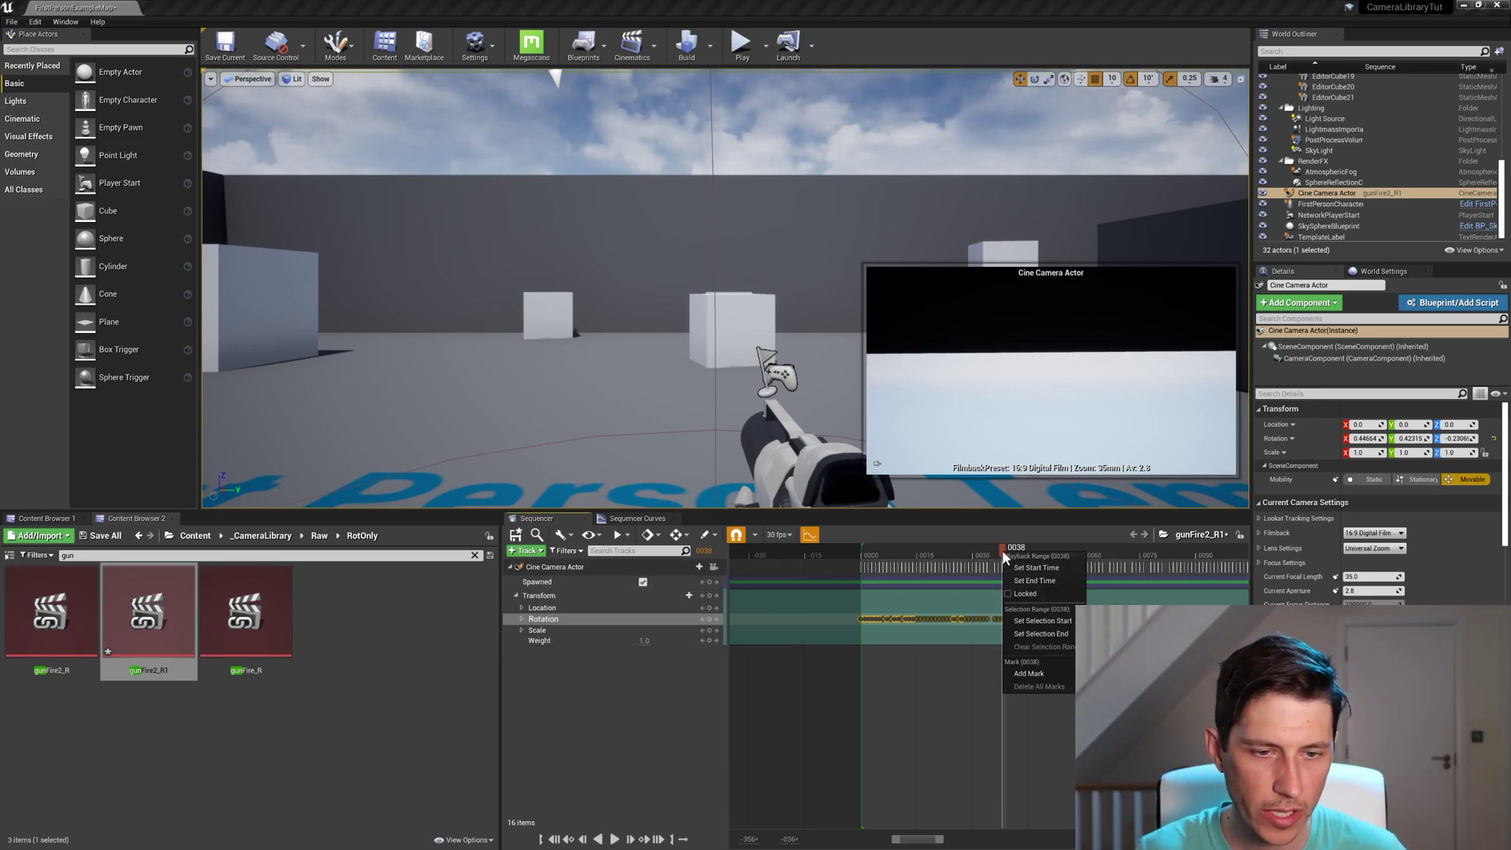
pyautogui.click(1016, 584)
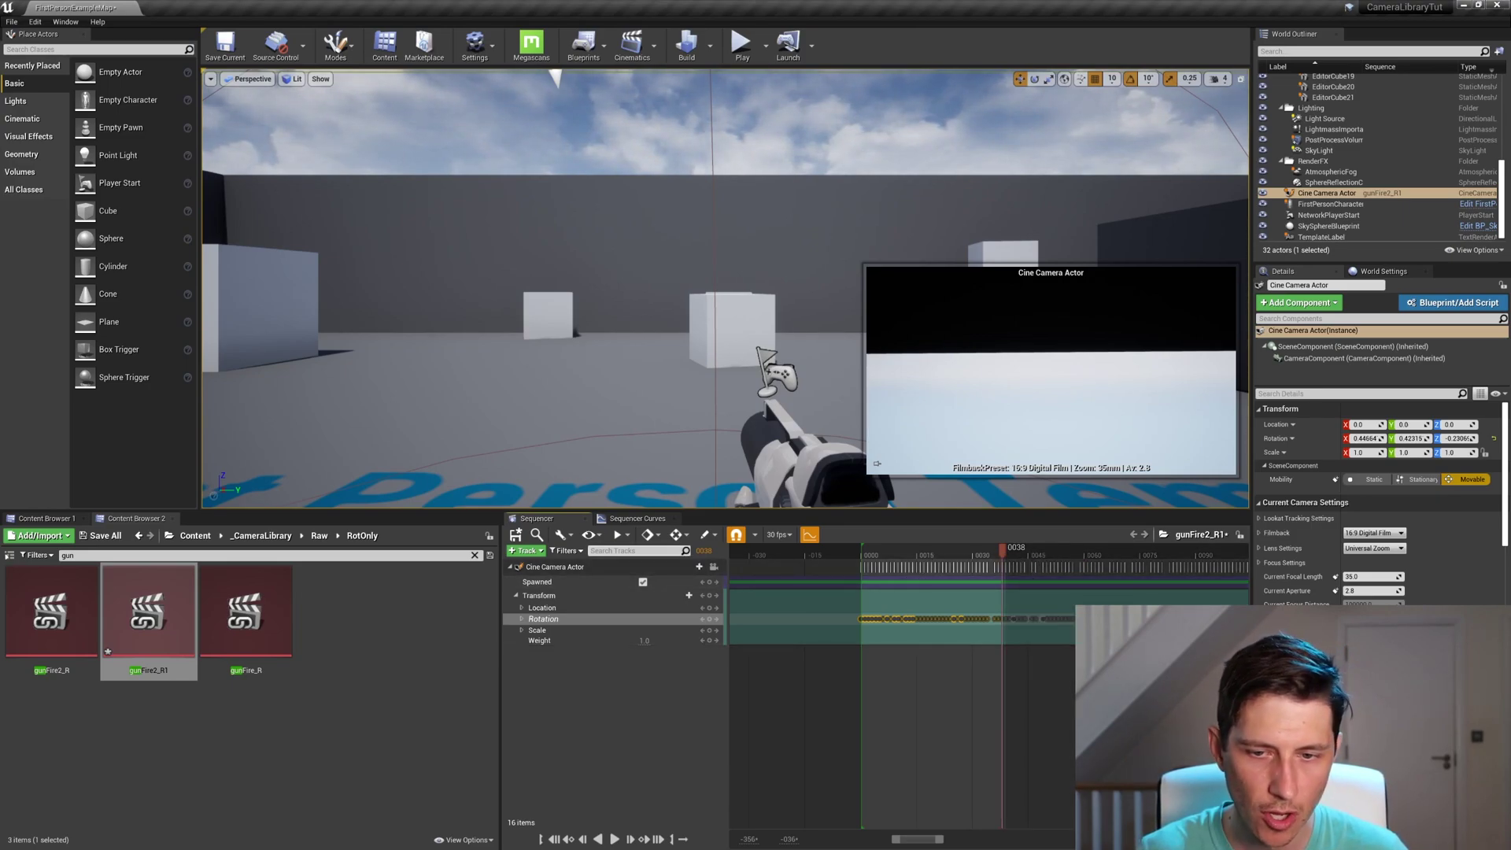
# - Check the playback range options and save the trimmed gunFire2_R1 sequence
pyautogui.click(627, 535)
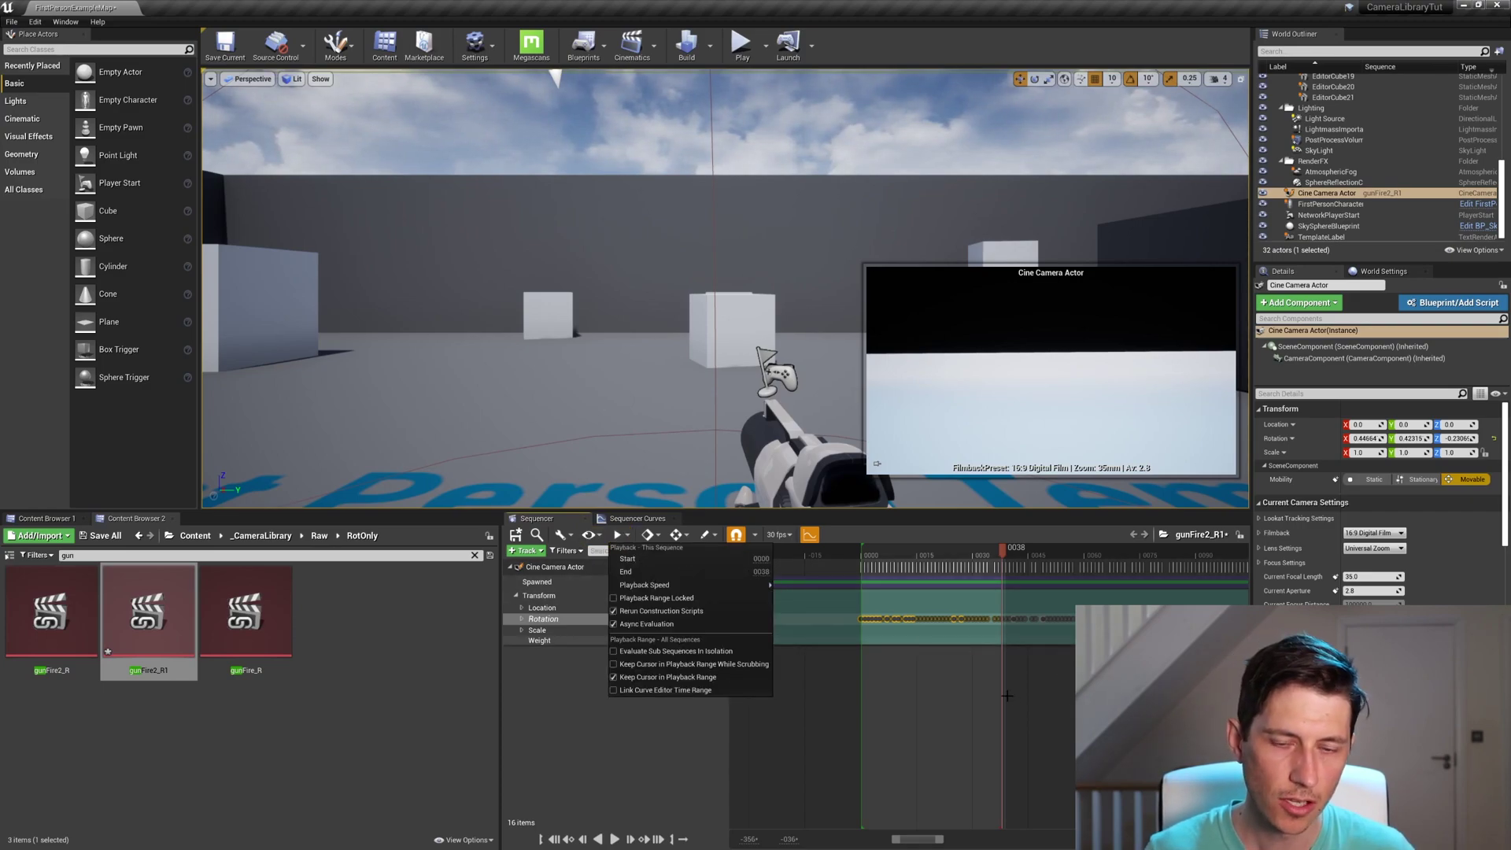
pyautogui.click(996, 693)
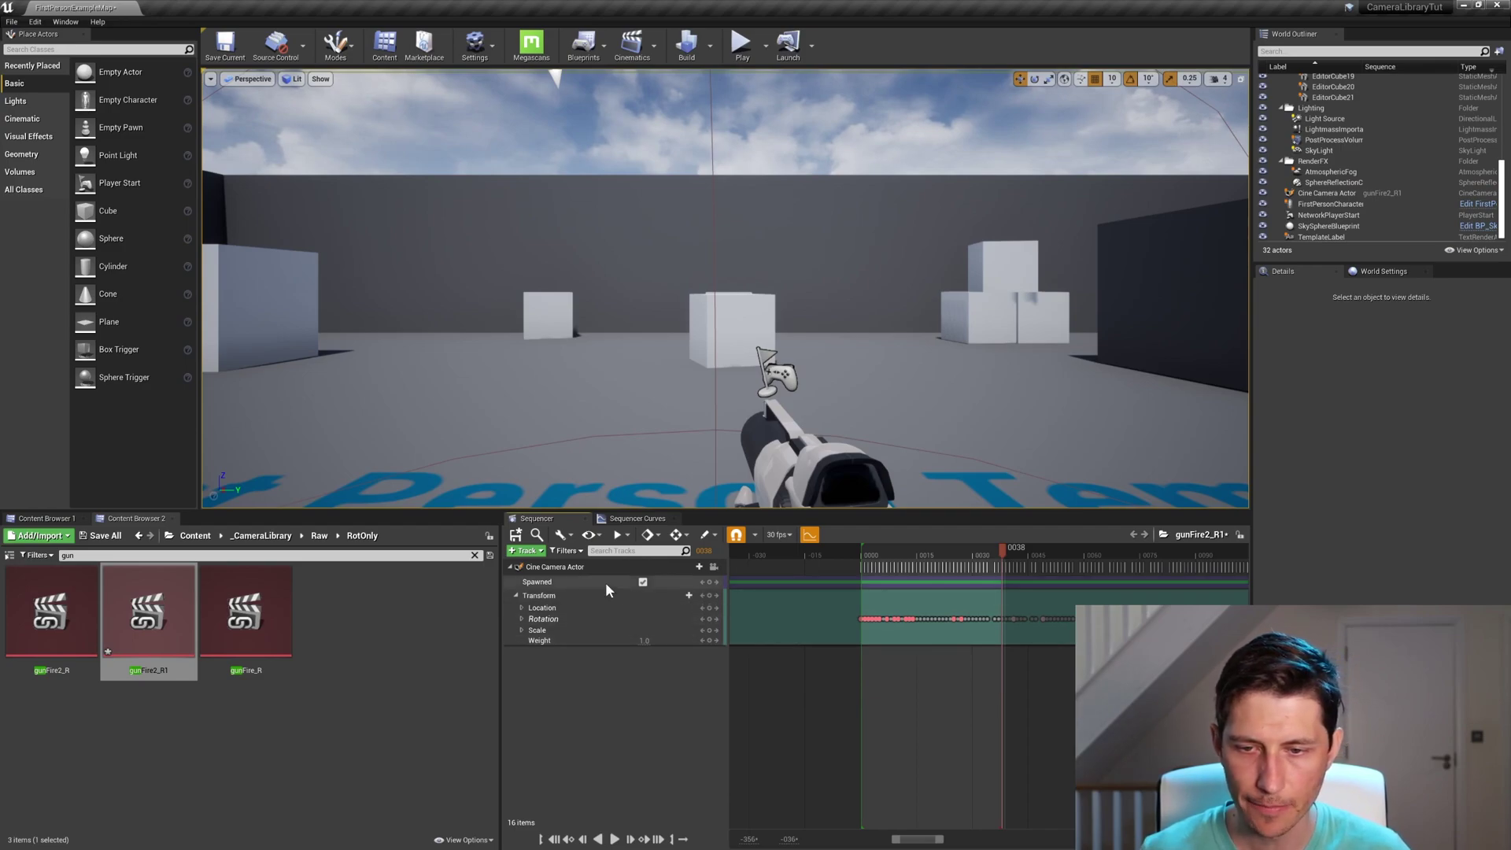
pyautogui.click(515, 536)
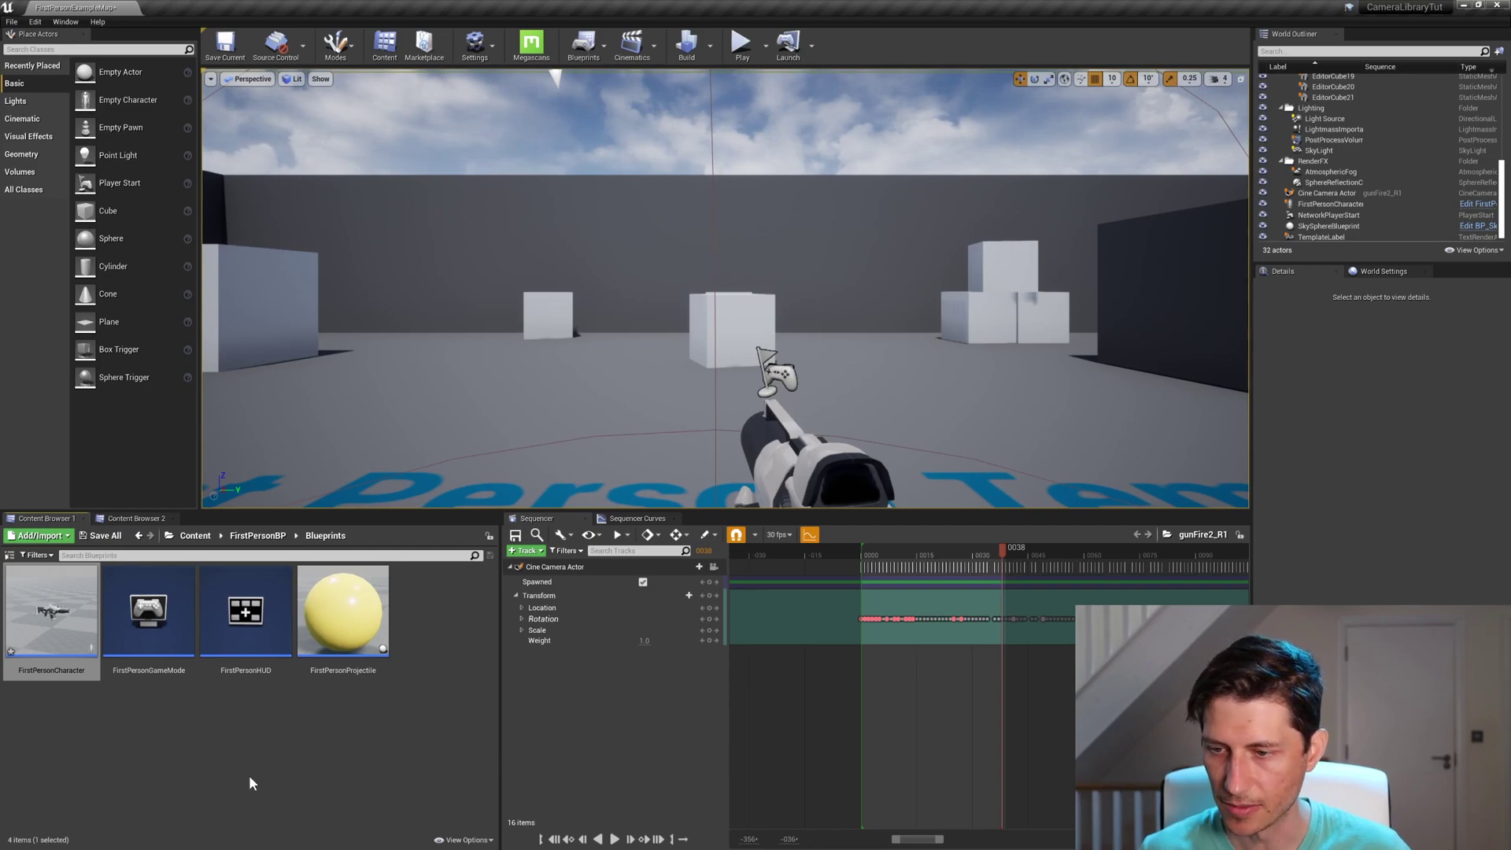
# - Open MyCameraSequenceShake from the FirstPersonBP folder and assign gunFire2_R1 as its sequence
pyautogui.click(252, 540)
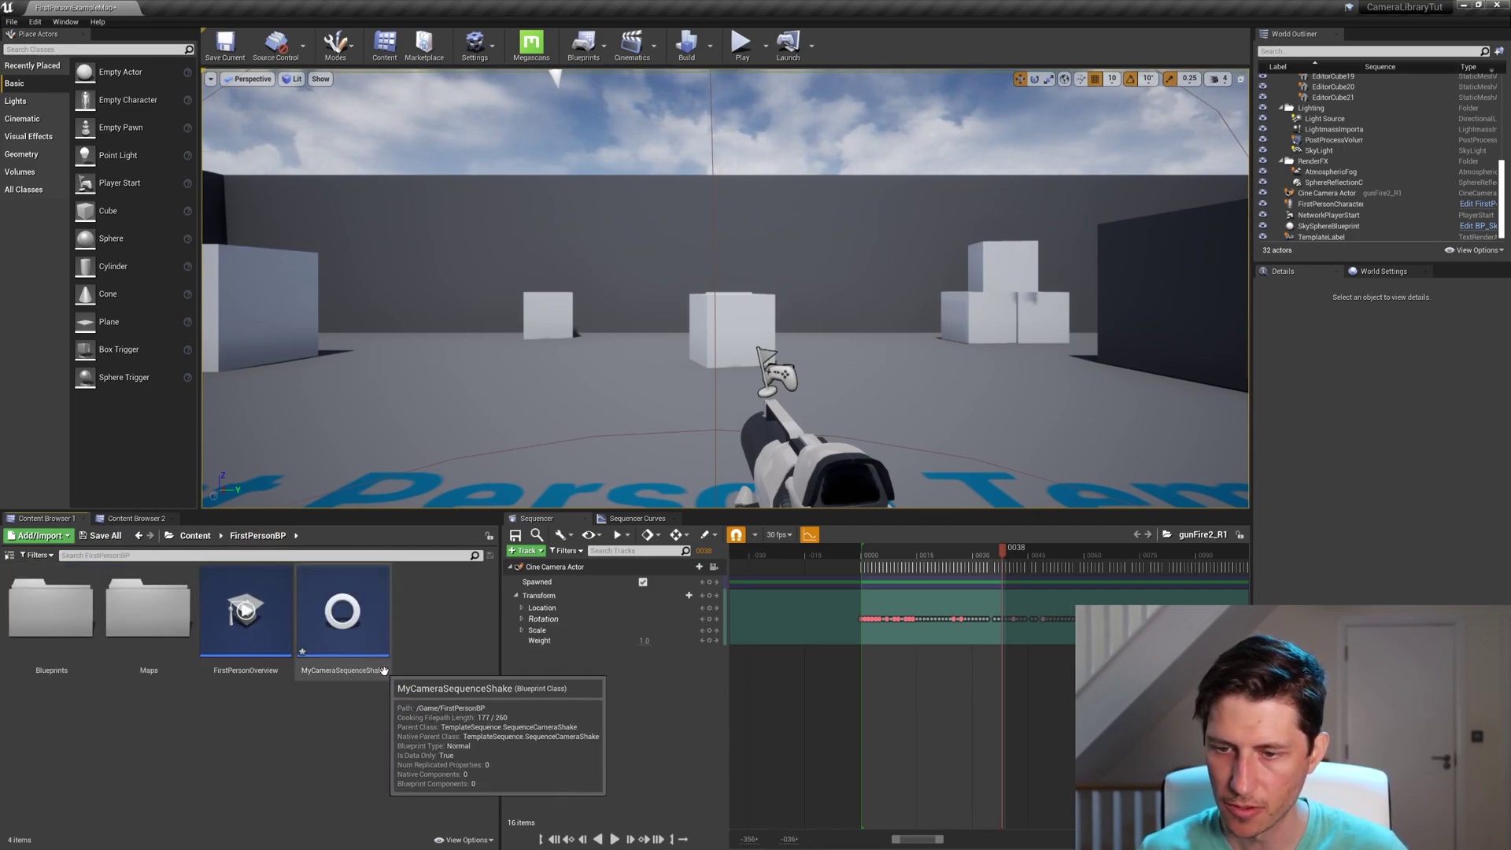
pyautogui.doubleClick(342, 615)
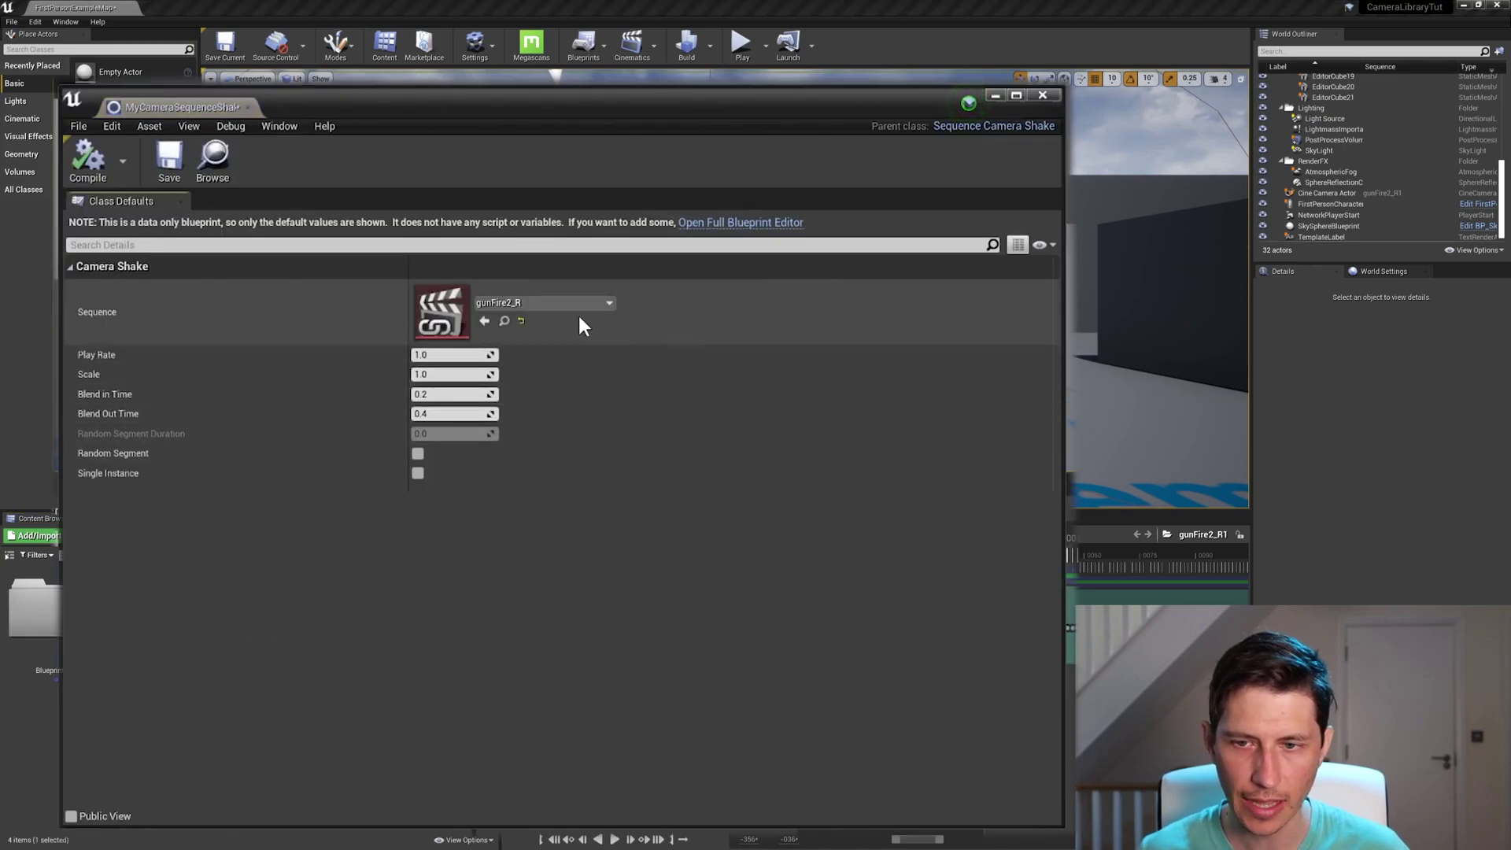
pyautogui.click(578, 304)
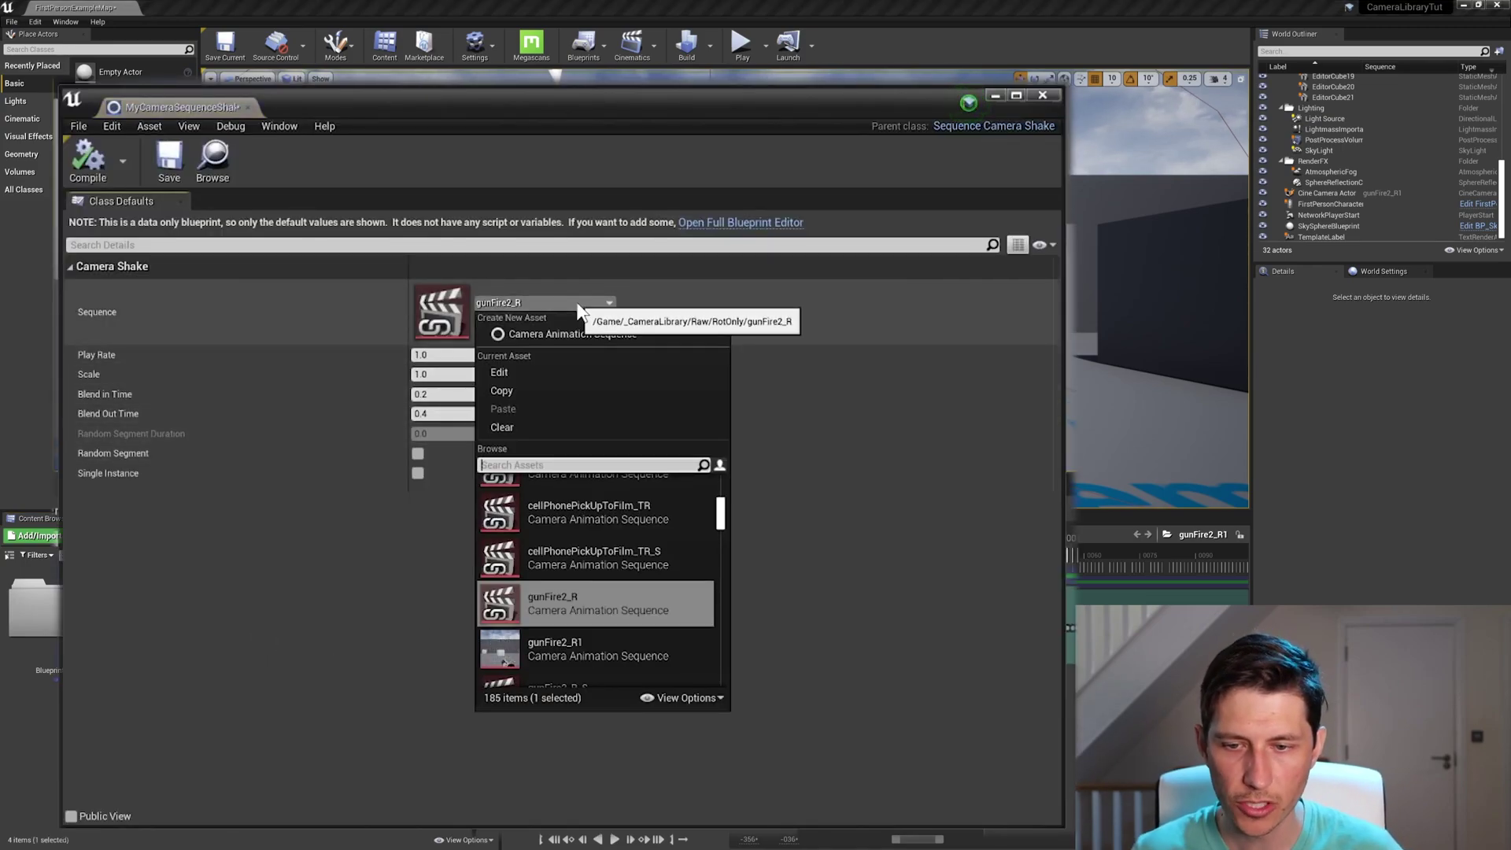
pyautogui.click(596, 650)
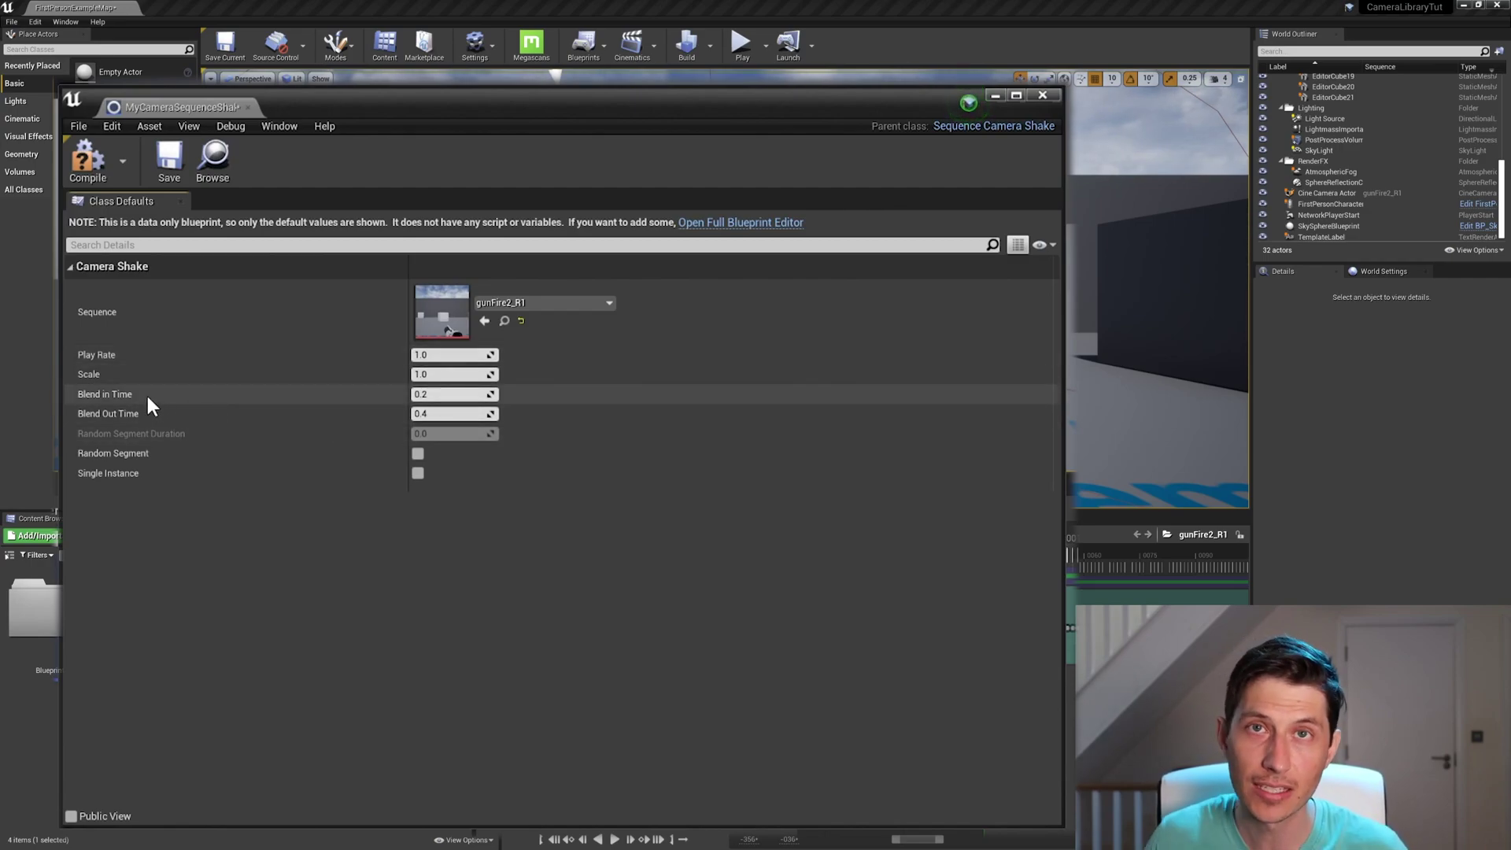
# - Set the camera shake's Blend in Time to 0.1, compile the blueprint and close it
pyautogui.click(441, 395)
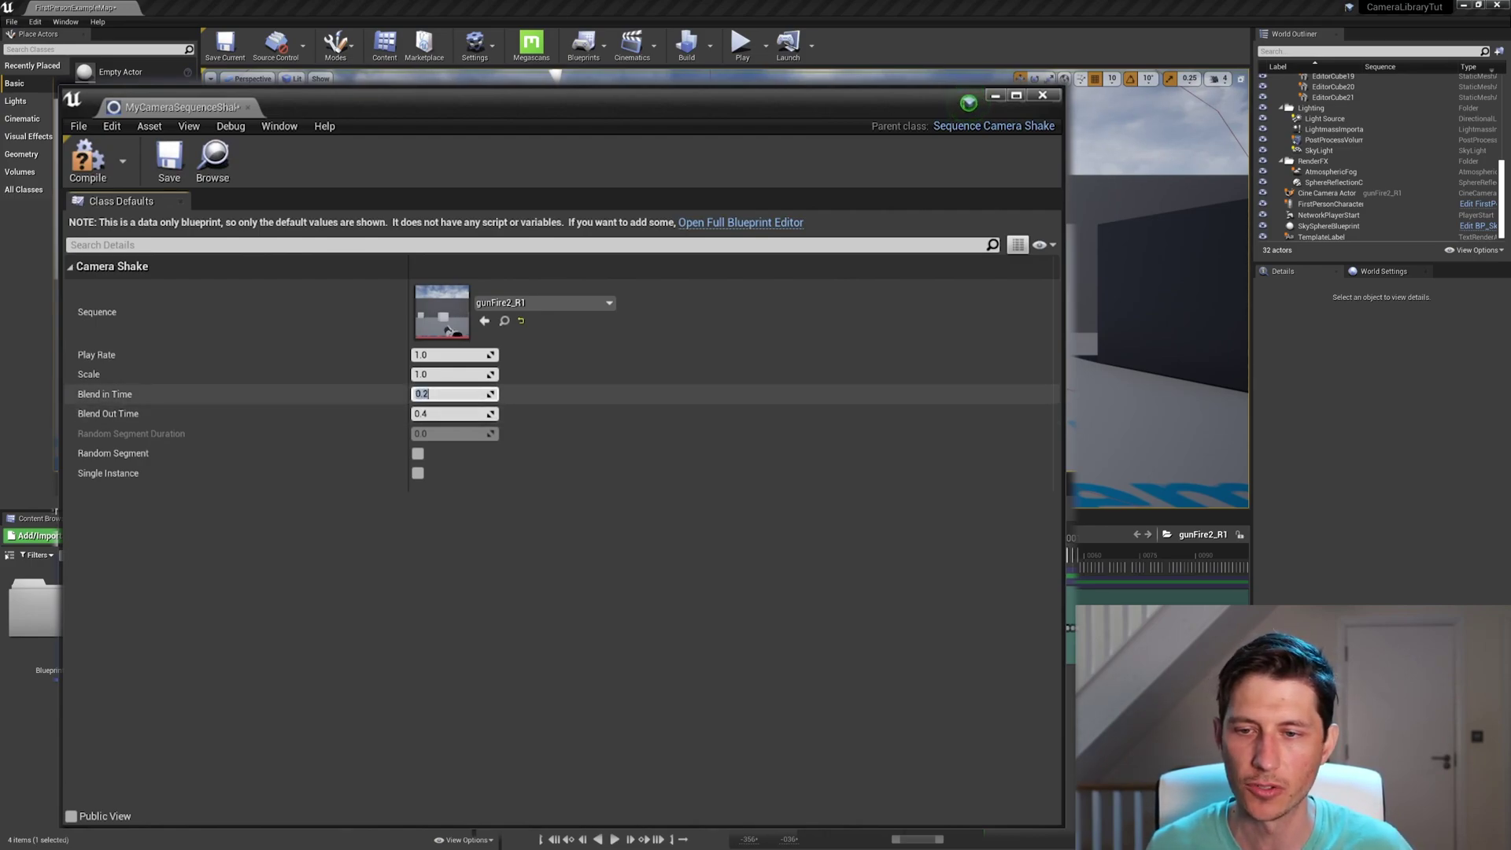
pyautogui.write('0.1')
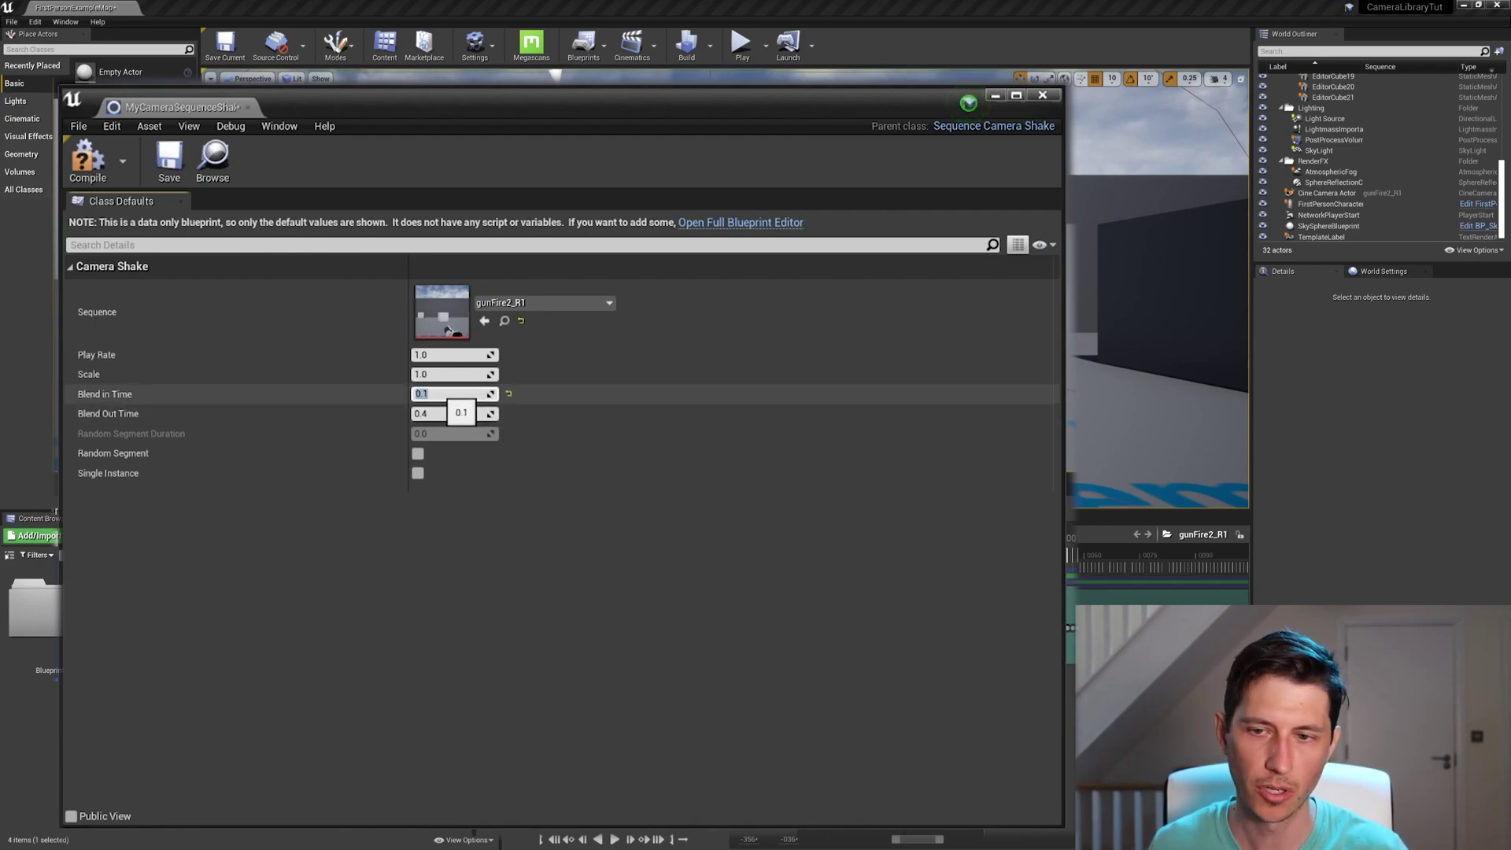
pyautogui.press('Return')
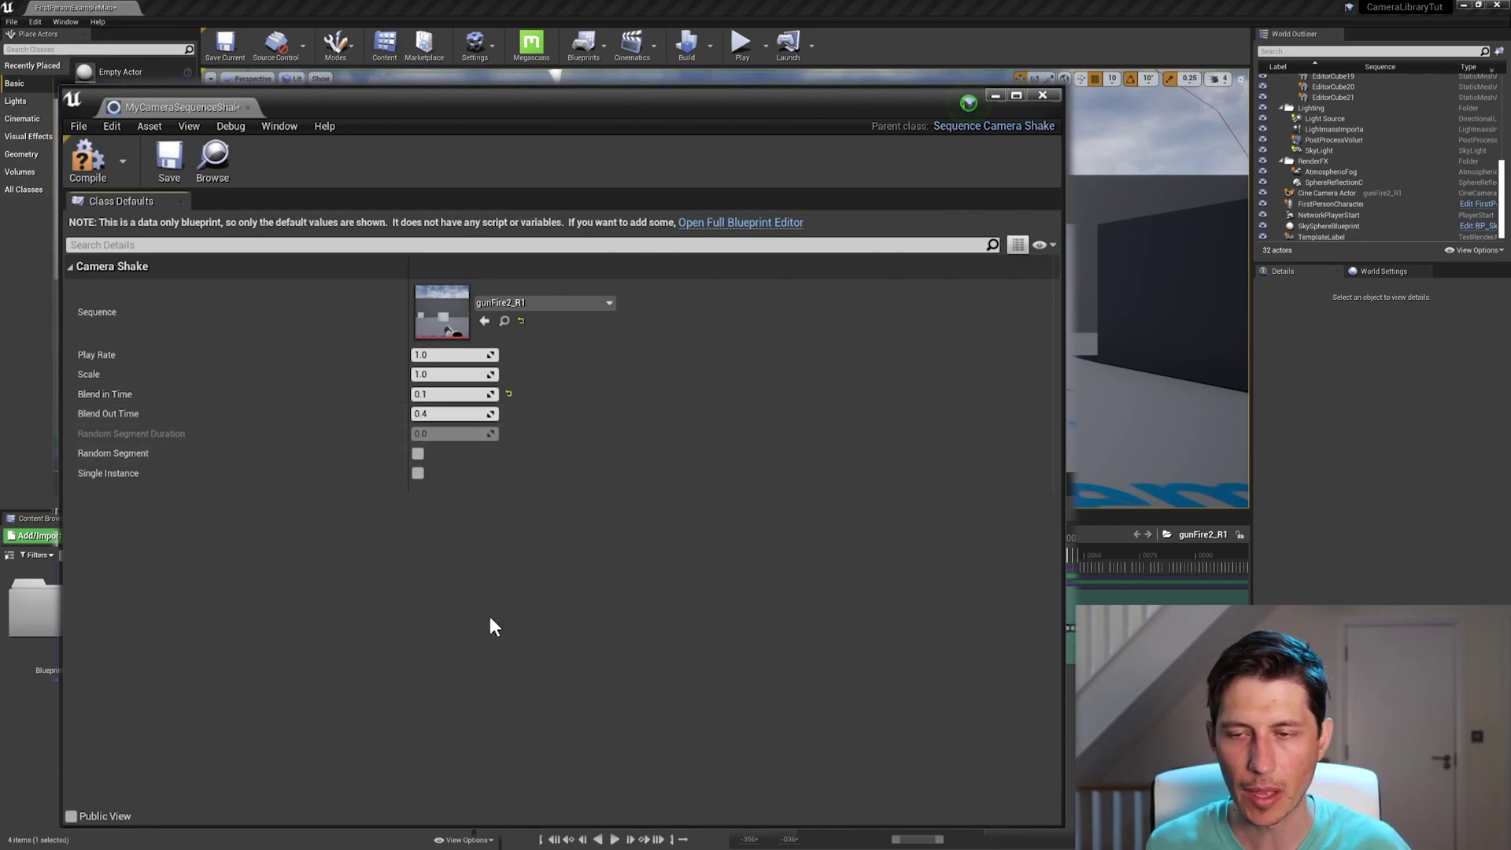
pyautogui.click(93, 163)
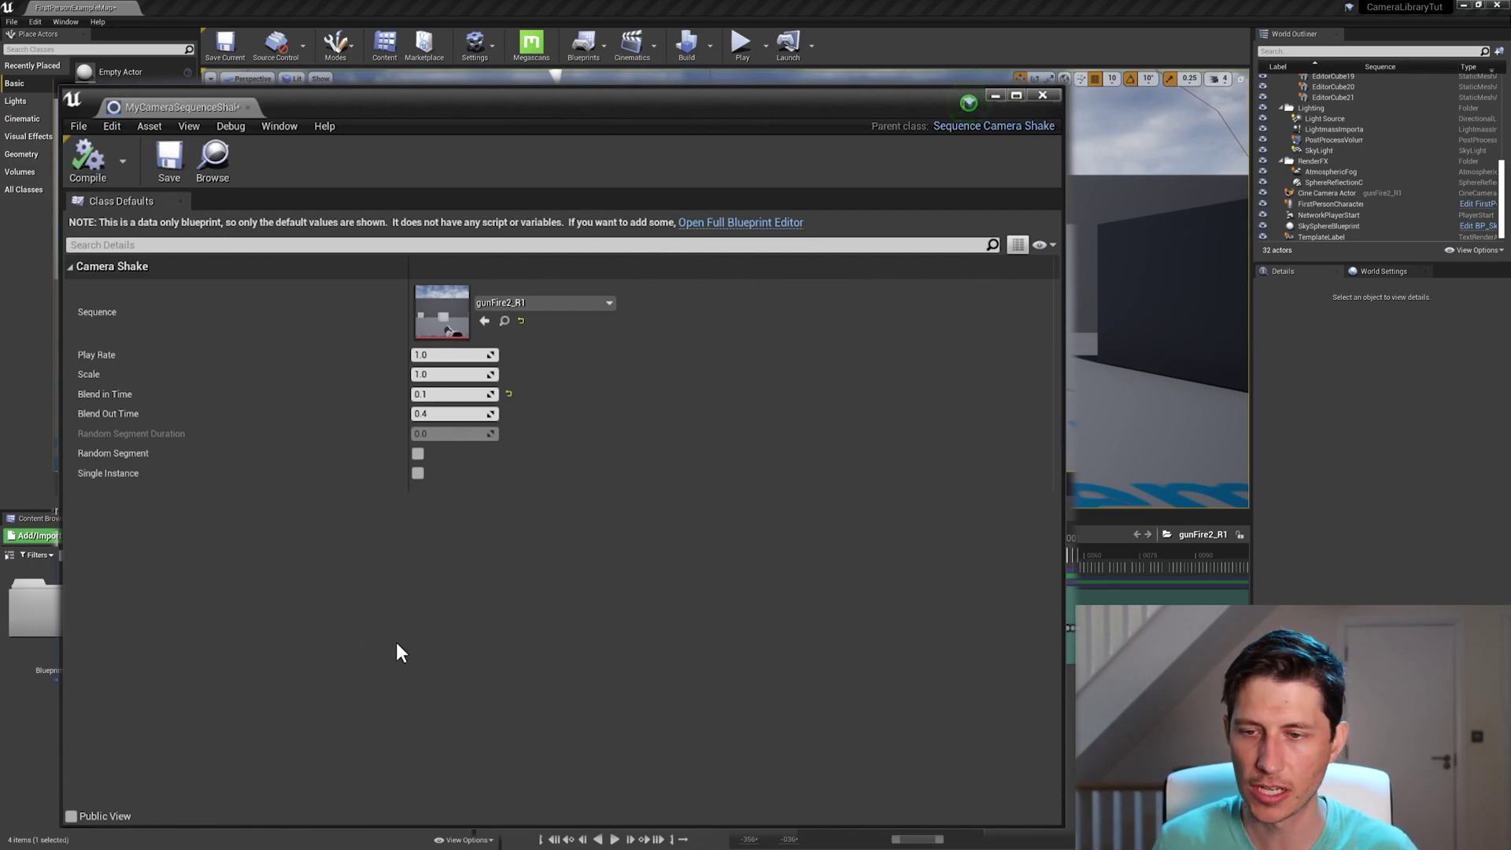
pyautogui.click(1043, 95)
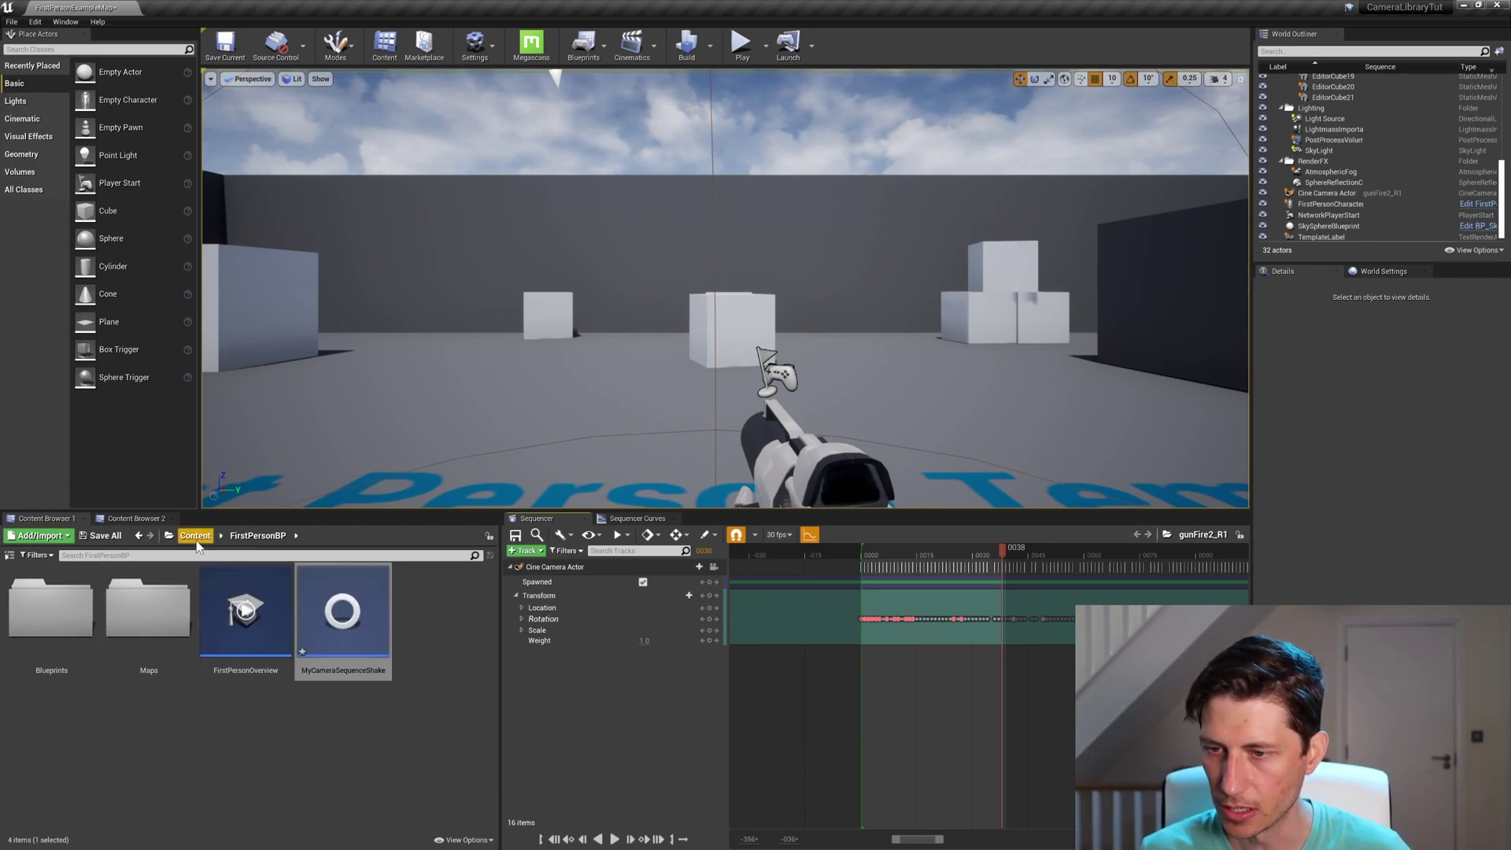
# - Play the level and fire several shots to test the single-shot camera shake
pyautogui.click(746, 45)
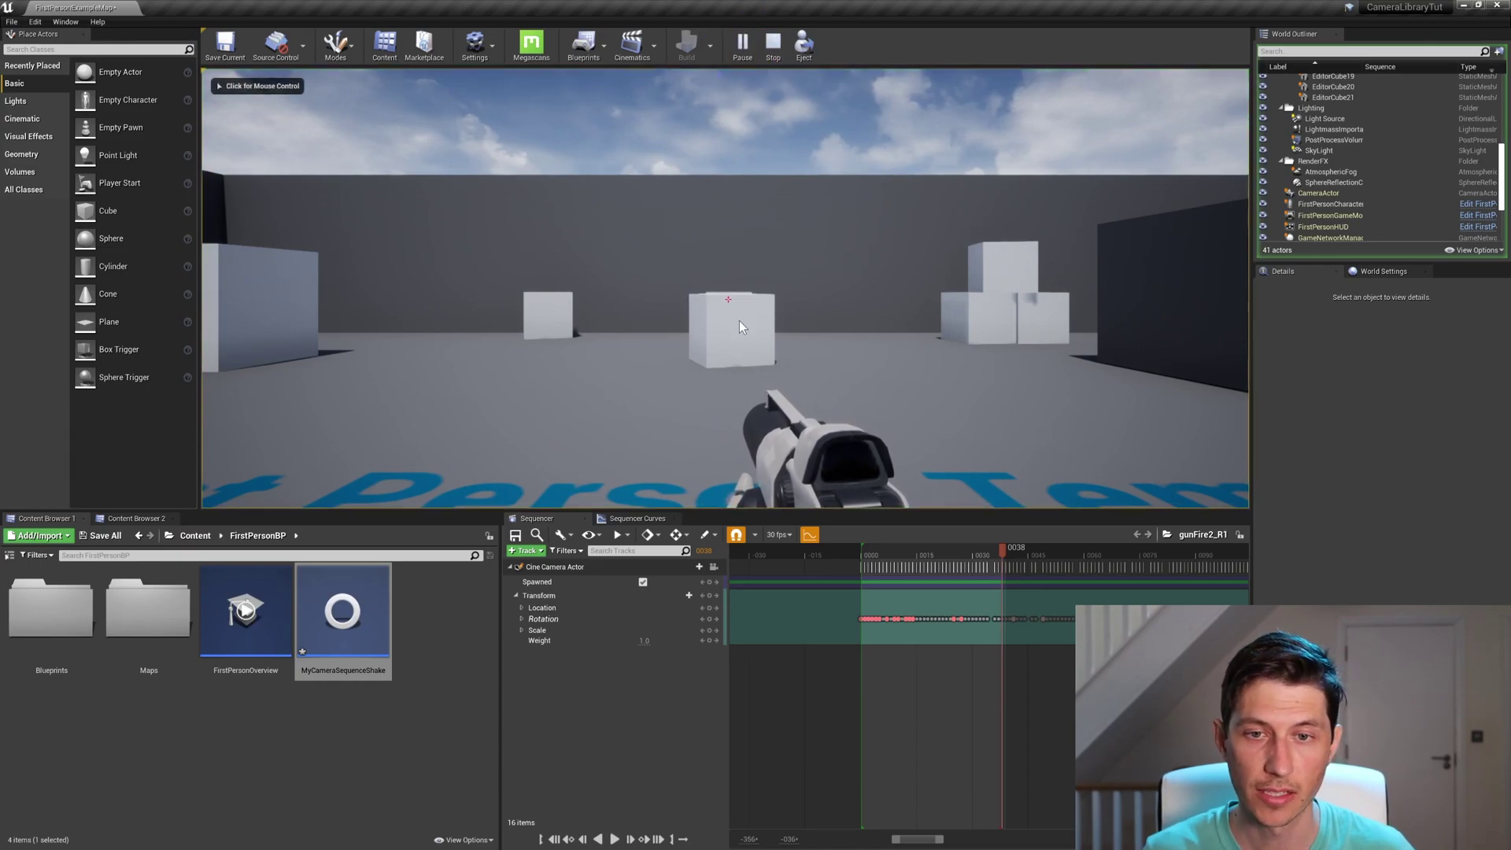
pyautogui.click(739, 326)
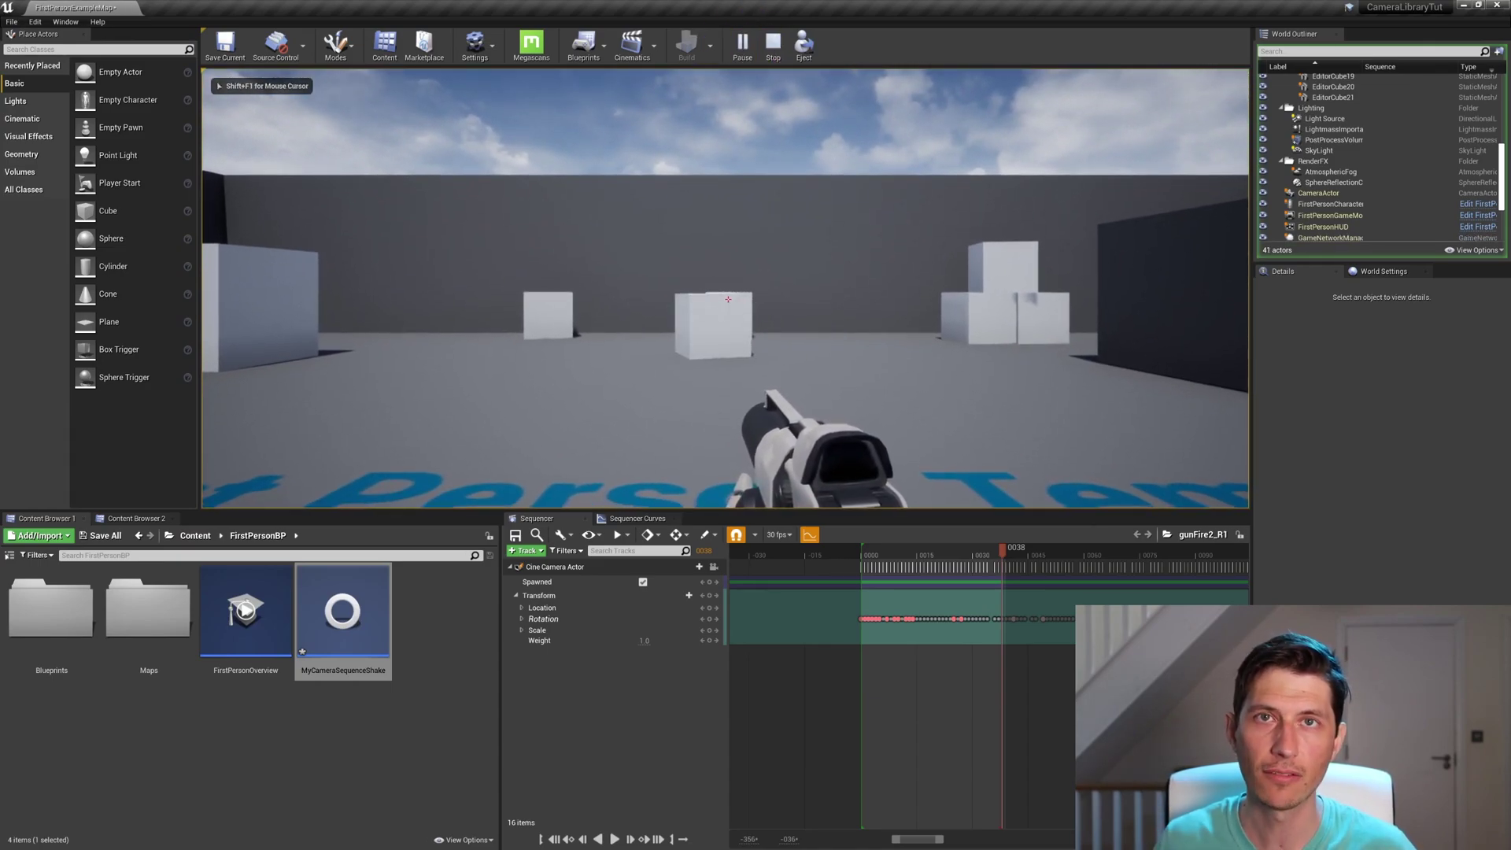
pyautogui.click(728, 299)
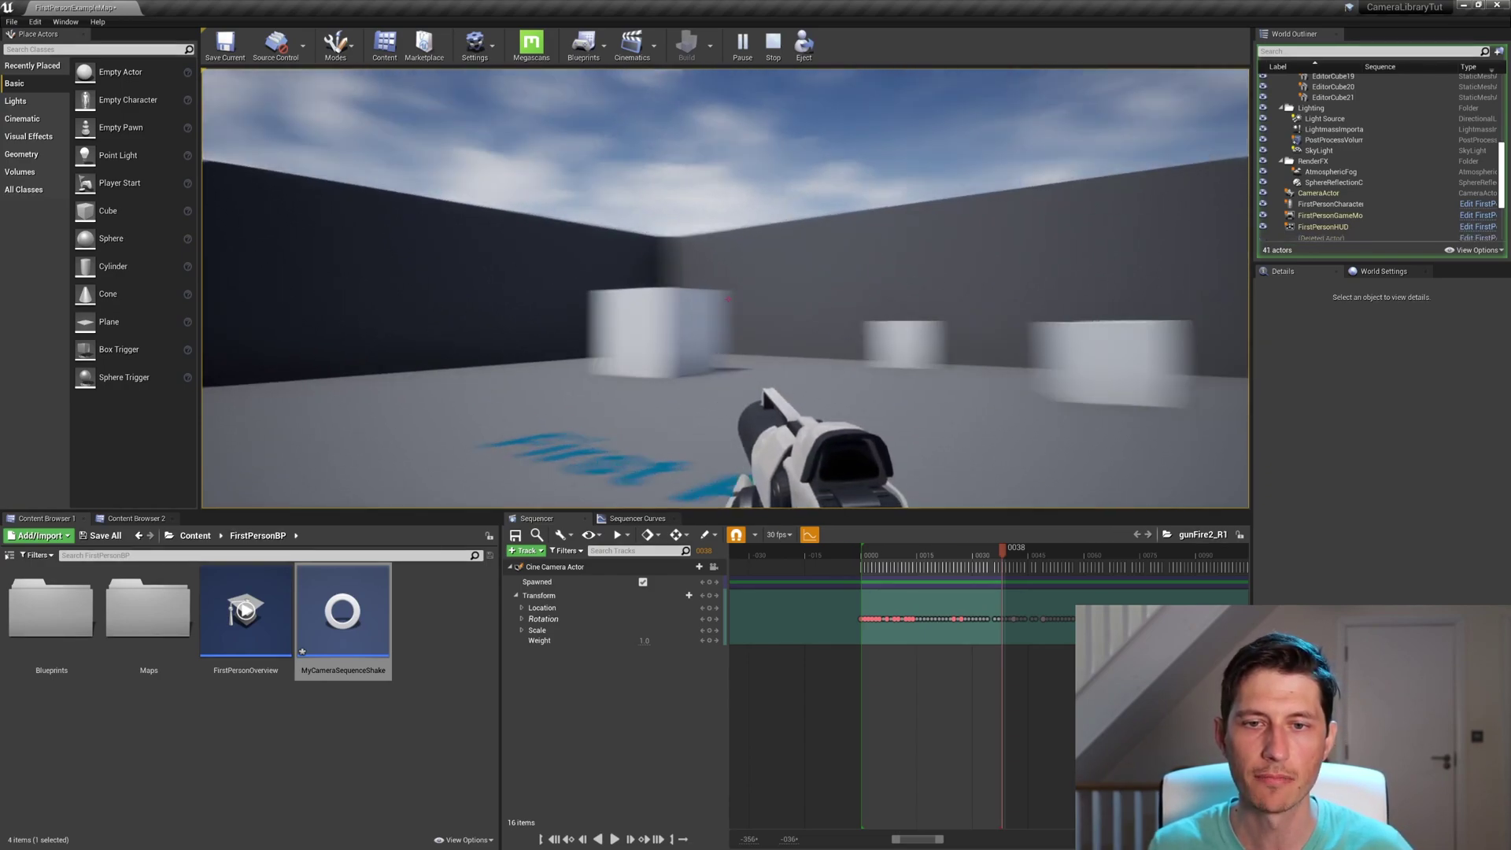
pyautogui.click(728, 299)
pyautogui.click(728, 299)
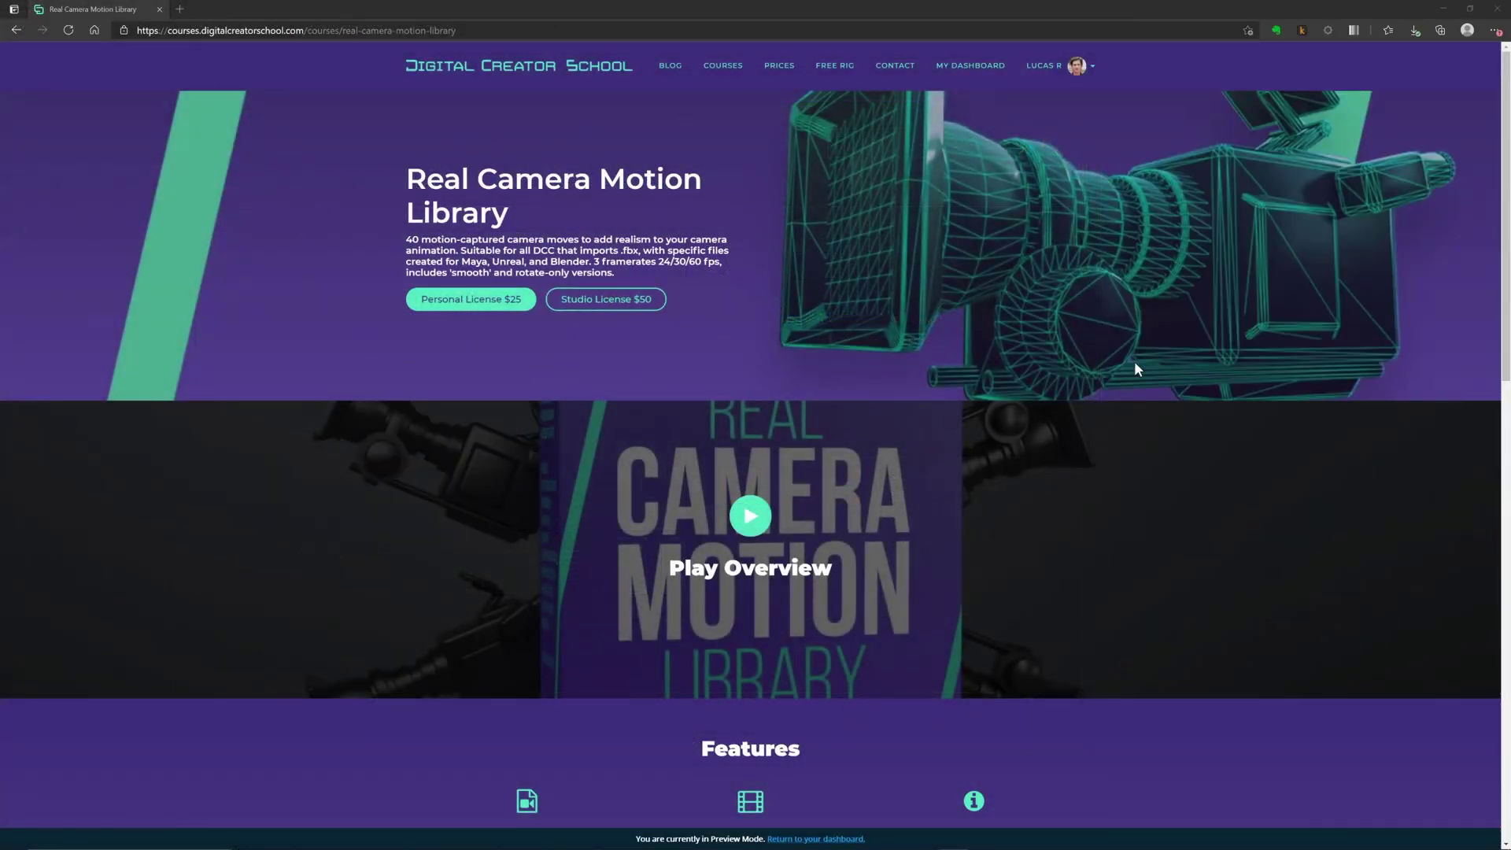
# - Switch to the browser and look through the Real Camera Motion Library page down to its pricing options
pyautogui.scroll(-1, 1504, 173)
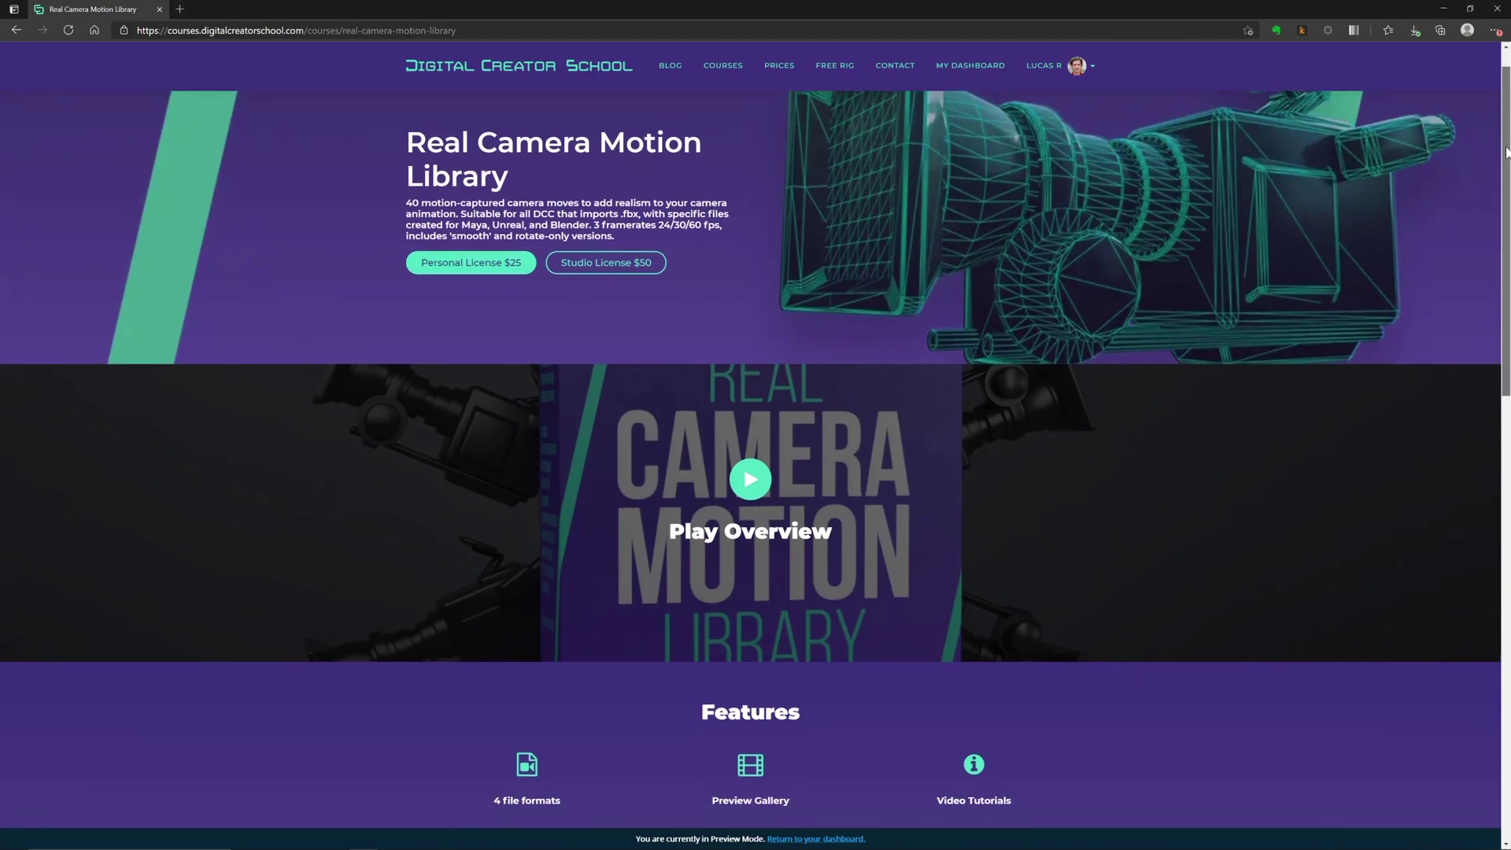
pyautogui.moveTo(1503, 177); pyautogui.dragTo(1459, 598)
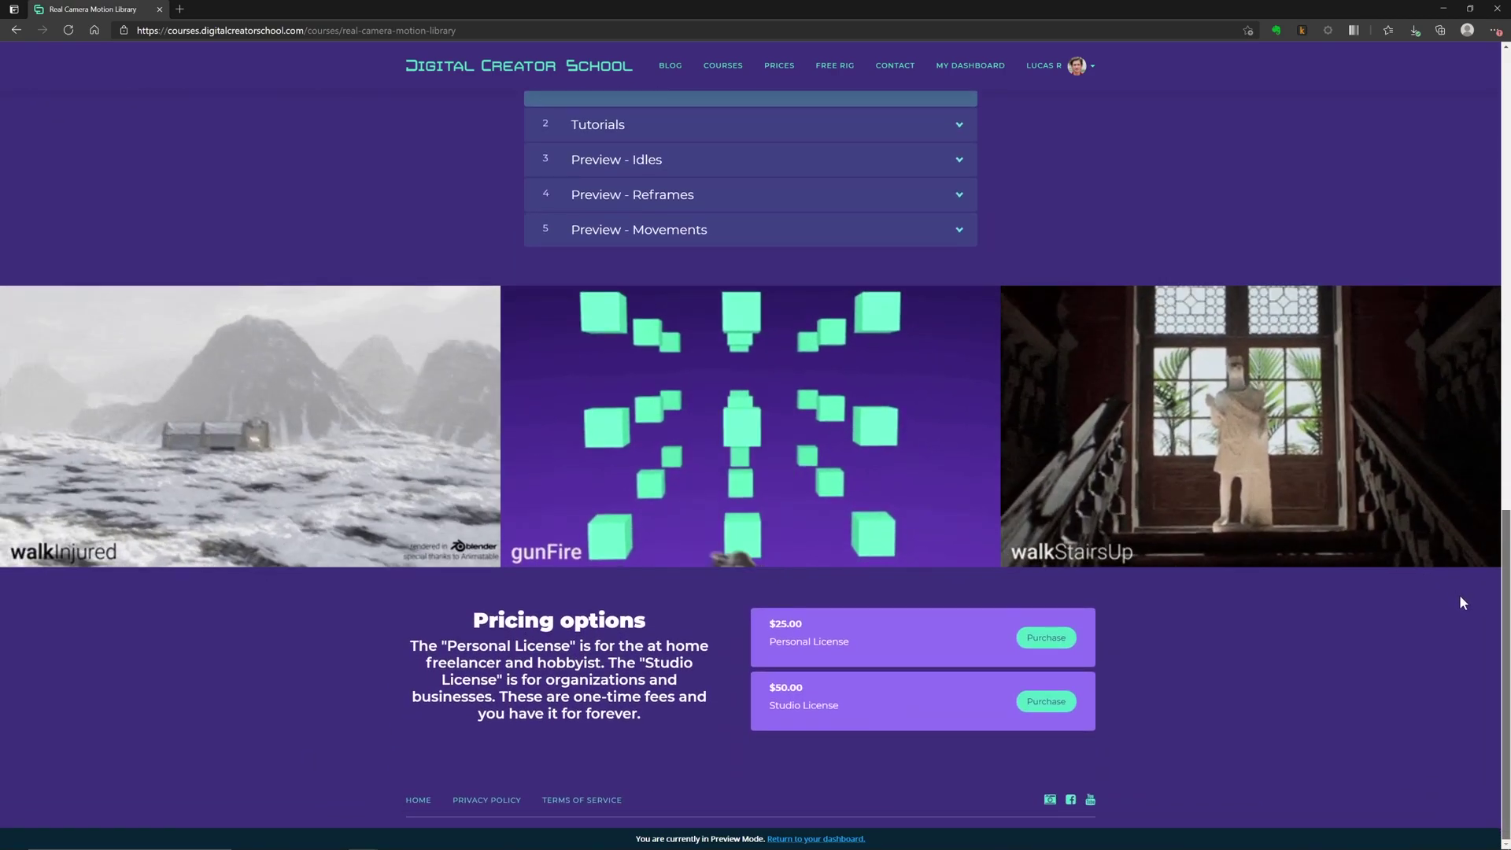